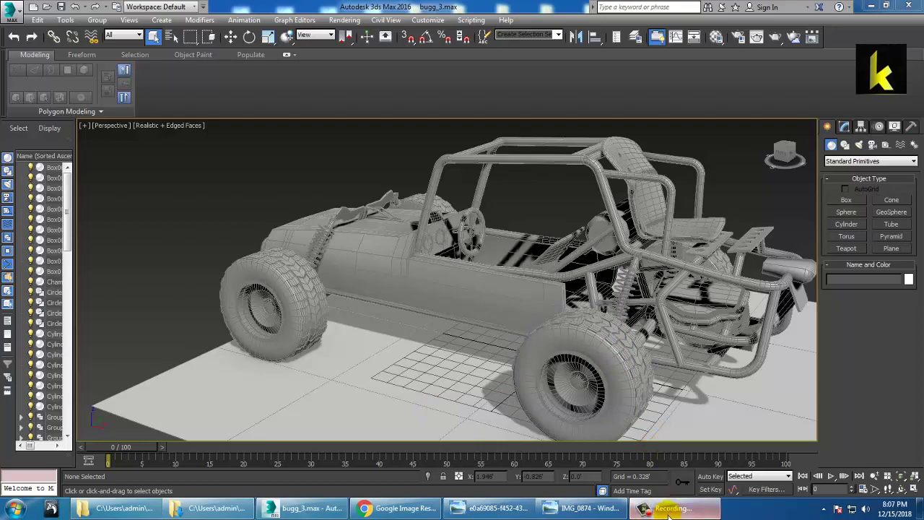
pyautogui.click(670, 509)
pyautogui.click(896, 424)
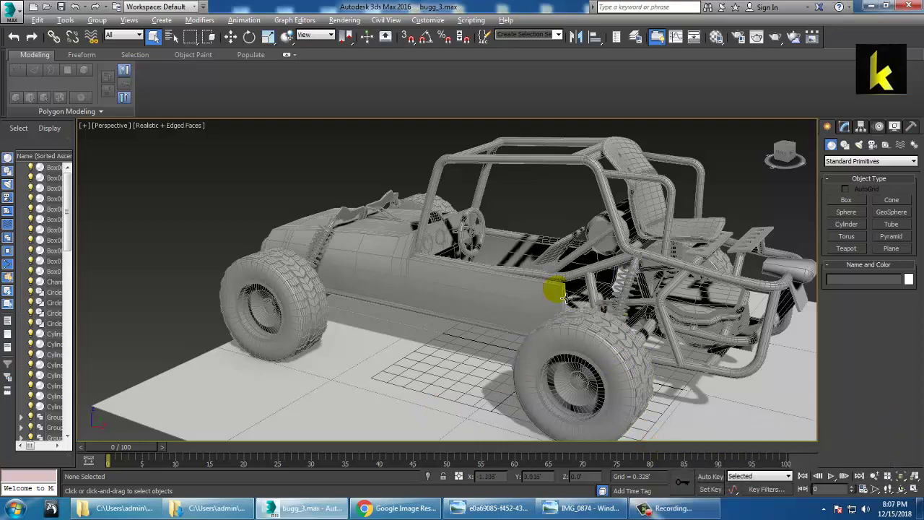
pyautogui.keyDown('alt'); pyautogui.moveTo(555, 293); pyautogui.dragTo(529, 264, button='middle'); pyautogui.keyUp('alt')
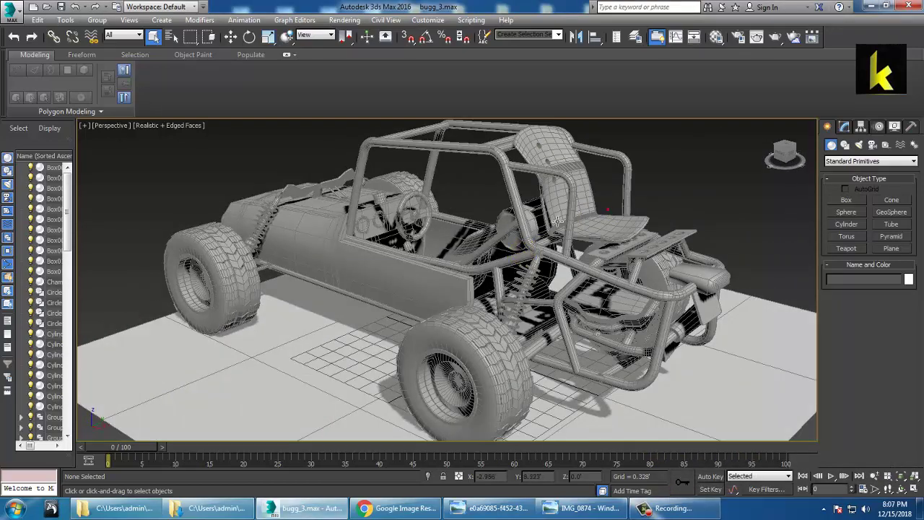
pyautogui.keyDown('alt'); pyautogui.moveTo(557, 220); pyautogui.dragTo(535, 286, button='middle'); pyautogui.keyUp('alt')
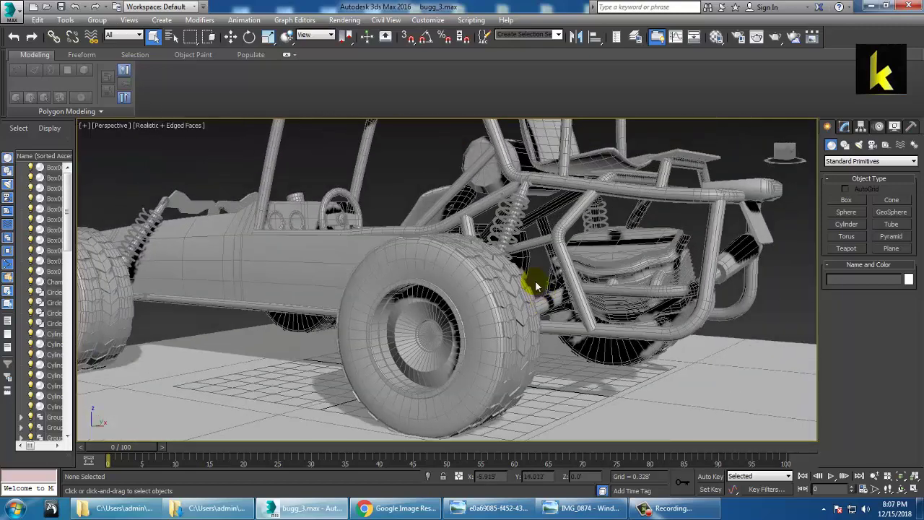
pyautogui.keyDown('alt'); pyautogui.moveTo(534, 245); pyautogui.dragTo(569, 271, button='middle'); pyautogui.keyUp('alt')
pyautogui.scroll(-4, 563, 266)
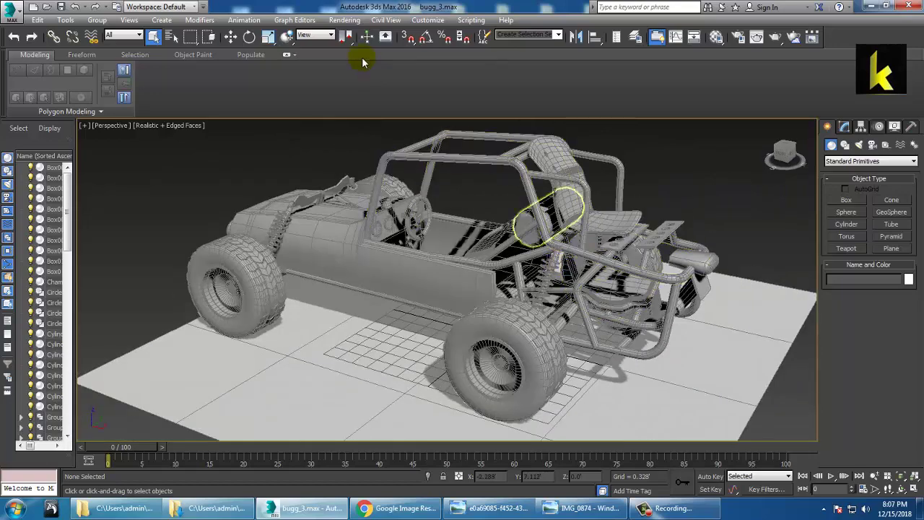
# Browse the buggie folder with View Image File and look through its reference pictures at full size in the photo viewer.
pyautogui.click(345, 20)
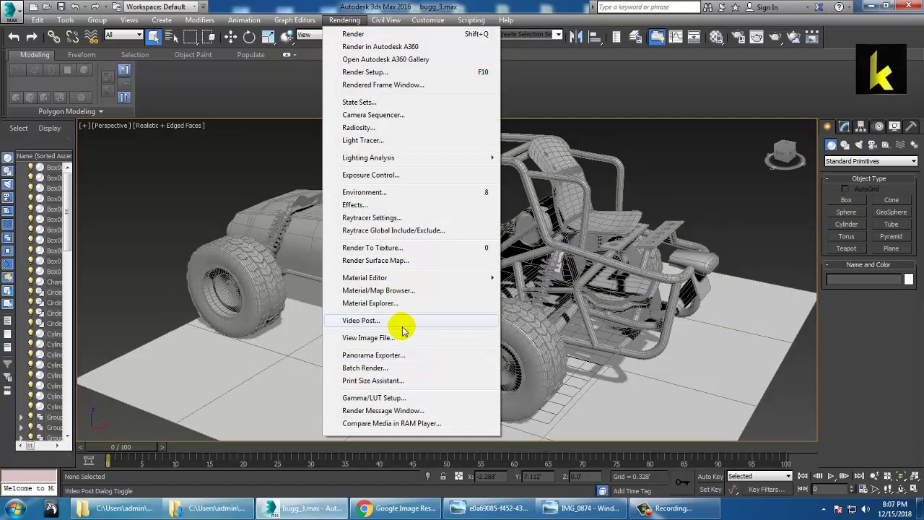
pyautogui.click(404, 337)
pyautogui.click(113, 175)
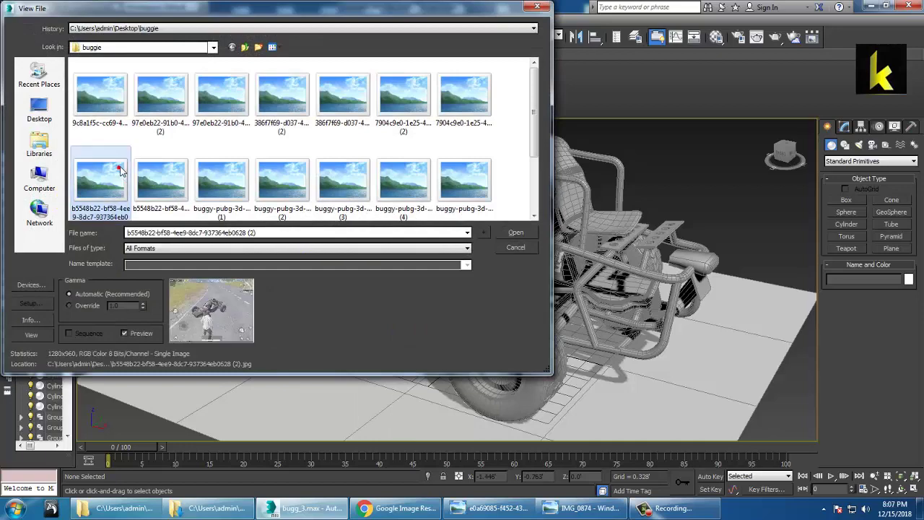
pyautogui.rightClick(114, 175)
pyautogui.click(167, 192)
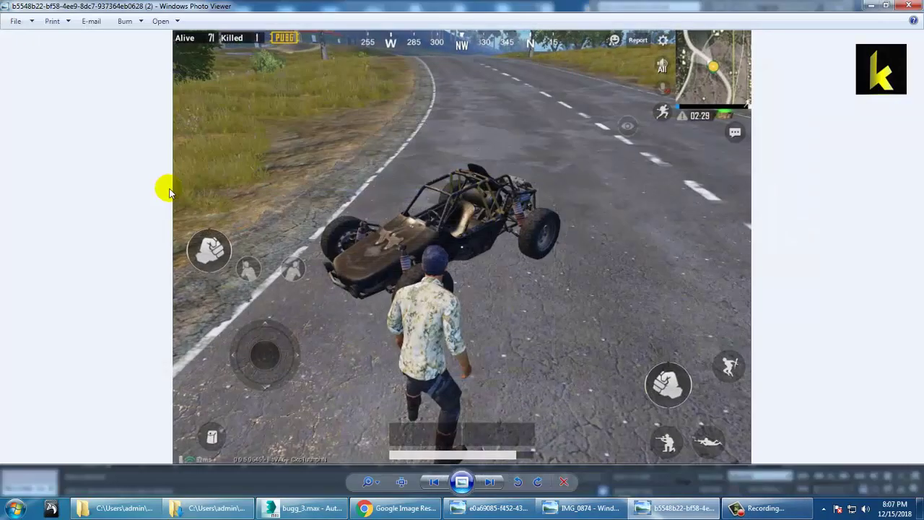
pyautogui.press('Right')
pyautogui.press('Right')
pyautogui.press('Right')
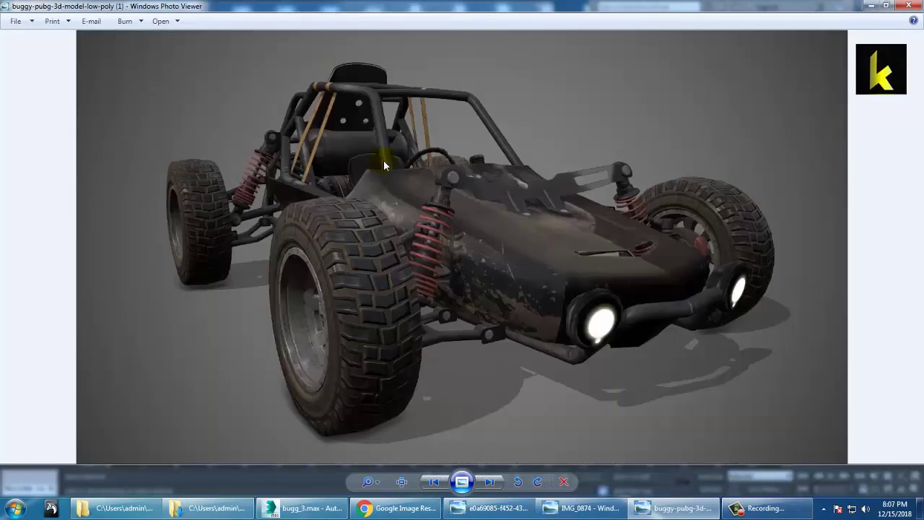
pyautogui.press('Left')
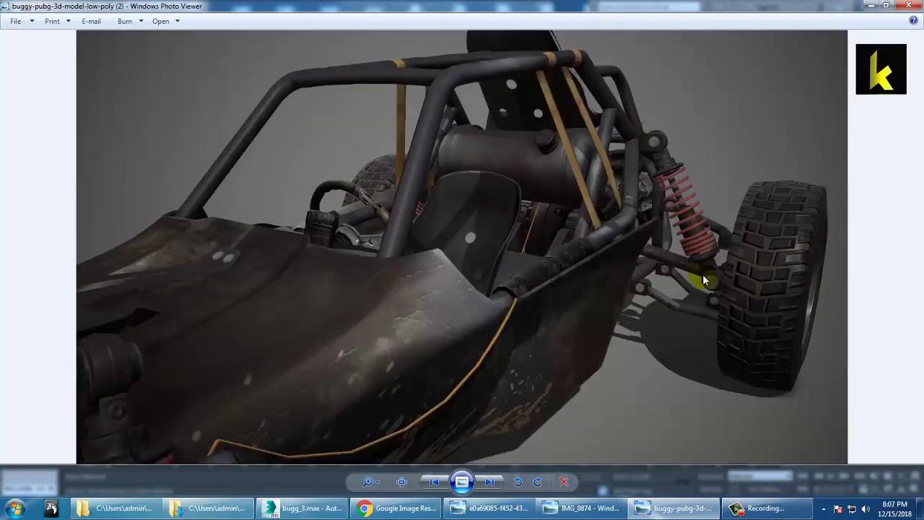
pyautogui.click(920, 3)
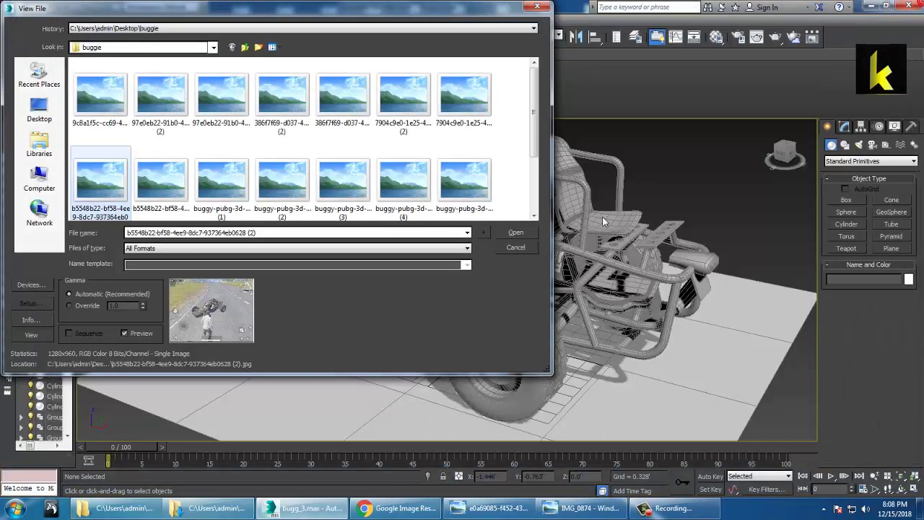
# Preview other buggy pictures, open buggy-pubg-3d-model-low-poly (2) as the reference image, and place its window beside the model.
pyautogui.click(417, 99)
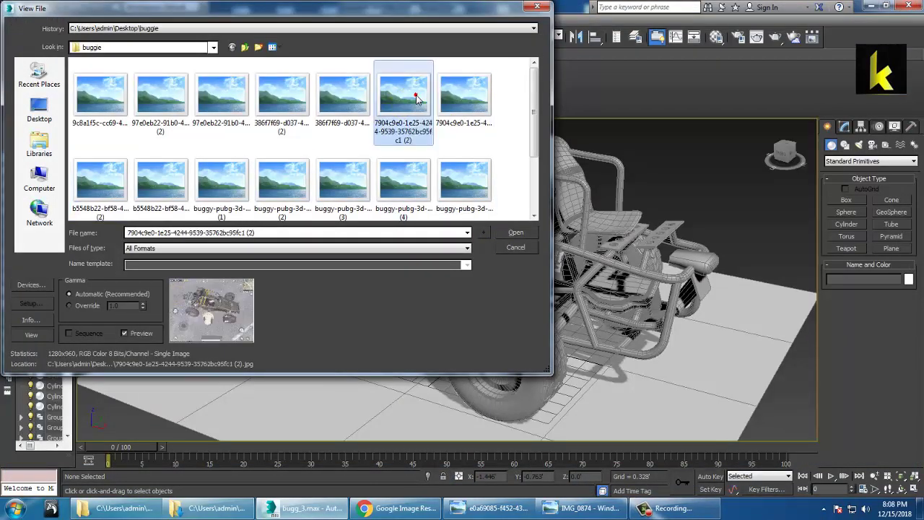
pyautogui.click(366, 91)
pyautogui.click(265, 109)
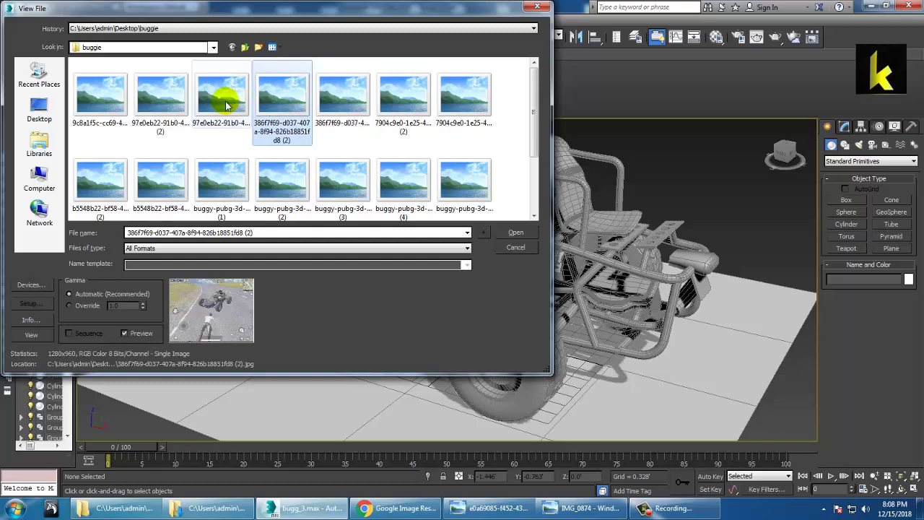
pyautogui.click(217, 94)
pyautogui.click(217, 191)
pyautogui.doubleClick(293, 186)
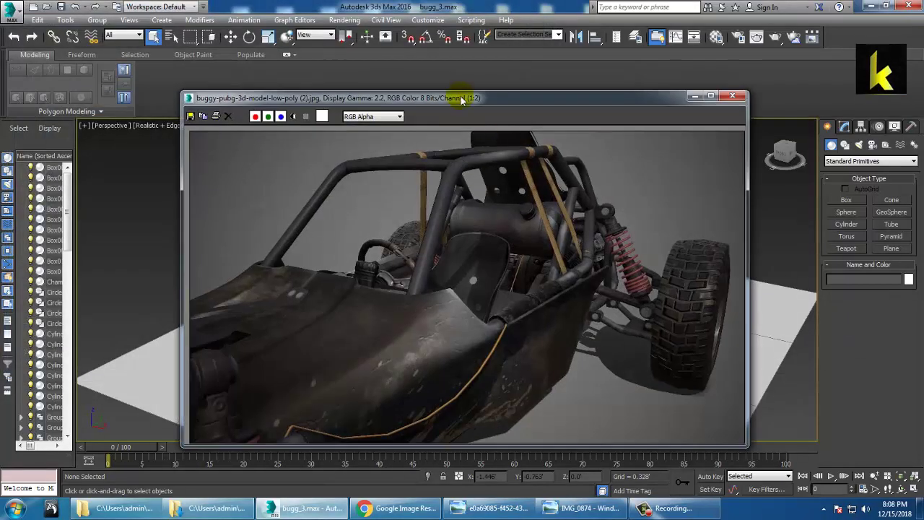
pyautogui.moveTo(463, 94); pyautogui.dragTo(170, 62)
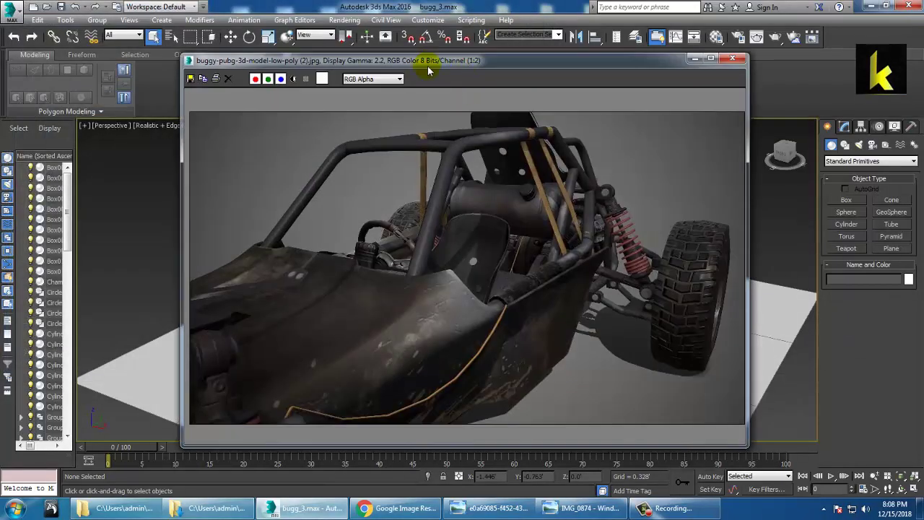
pyautogui.moveTo(440, 64); pyautogui.dragTo(90, 44)
# Slightly scale up the cylindrical tank behind the seat to match the reference image.
pyautogui.click(684, 229)
pyautogui.keyDown('alt'); pyautogui.moveTo(683, 230); pyautogui.dragTo(725, 222, button='middle'); pyautogui.keyUp('alt')
pyautogui.scroll(4, 643, 282)
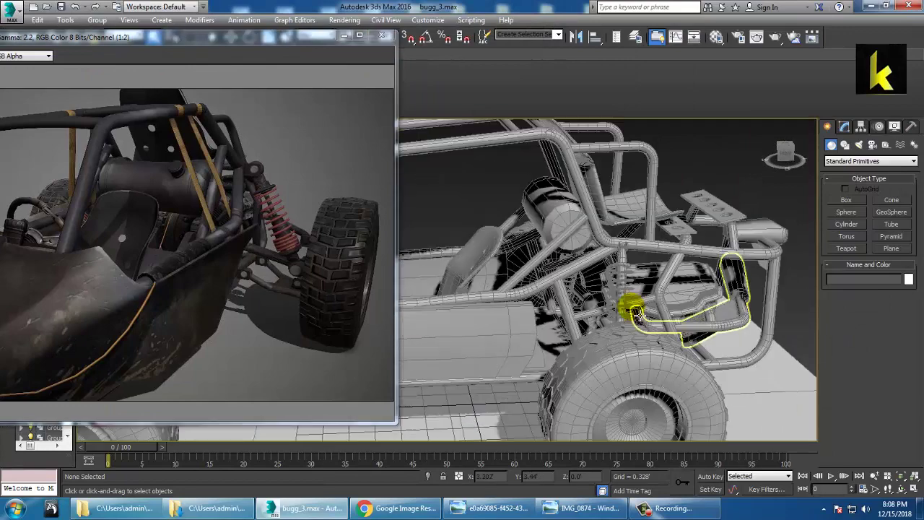
pyautogui.click(546, 204)
pyautogui.scroll(2, 682, 277)
pyautogui.moveTo(682, 277)
pyautogui.mouseDown(button='middle')
pyautogui.moveTo(705, 313)
pyautogui.moveTo(687, 282)
pyautogui.moveTo(651, 318)
pyautogui.moveTo(675, 279)
pyautogui.mouseUp(button='middle')
pyautogui.scroll(2, 651, 318)
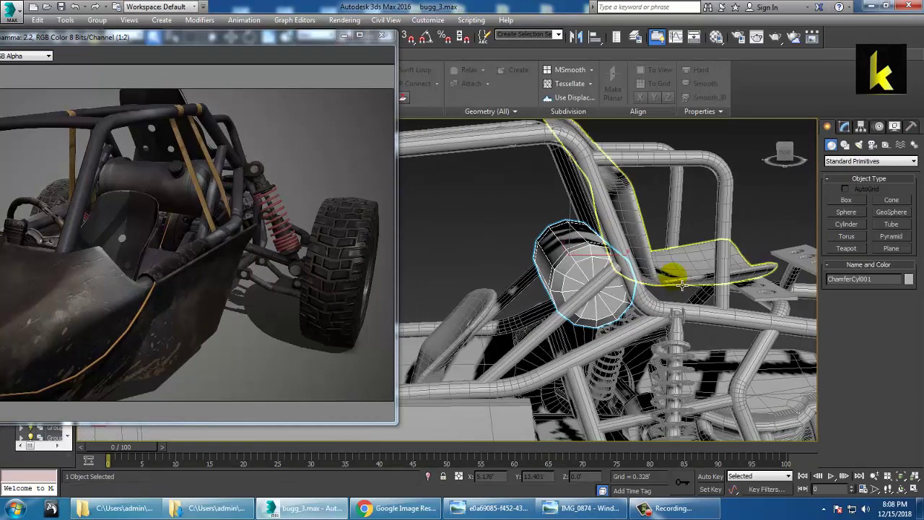
pyautogui.press('r')
pyautogui.moveTo(627, 261)
pyautogui.mouseDown()
pyautogui.moveTo(637, 260)
pyautogui.moveTo(626, 257)
pyautogui.mouseUp()
pyautogui.moveTo(579, 216); pyautogui.dragTo(579, 205)
pyautogui.keyDown('alt'); pyautogui.moveTo(588, 226); pyautogui.dragTo(509, 246, button='middle'); pyautogui.keyUp('alt')
# Lower the cylindrical tank behind the seat to a Z position of about 2.478'.
pyautogui.press('w')
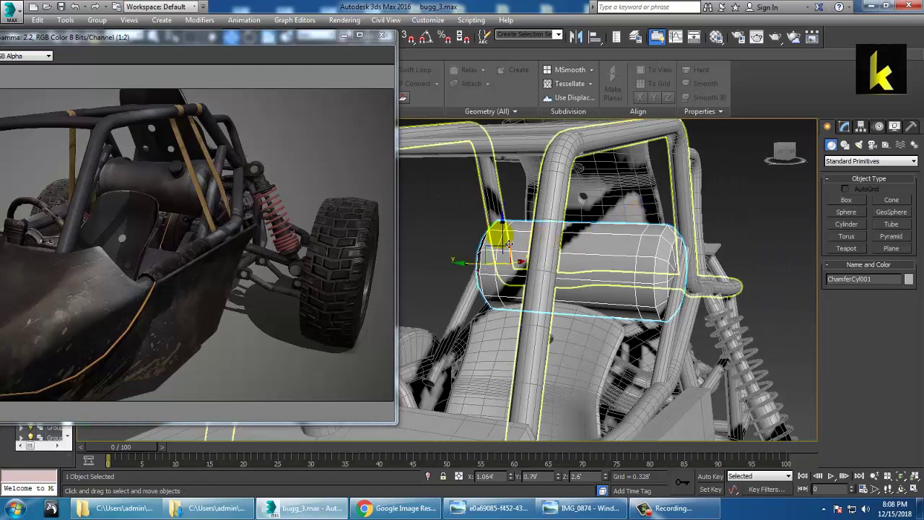
pyautogui.moveTo(503, 238); pyautogui.dragTo(504, 251)
pyautogui.keyDown('alt'); pyautogui.moveTo(697, 281); pyautogui.dragTo(678, 305, button='middle'); pyautogui.keyUp('alt')
pyautogui.click(857, 227)
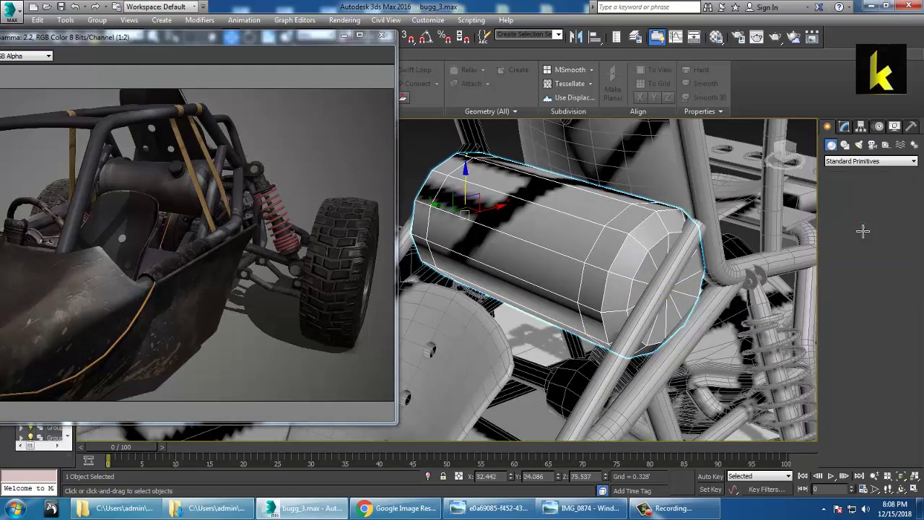
pyautogui.rightClick(629, 207)
# Clone the small cylinder on the hood as one copy and place it near the tank.
pyautogui.scroll(-4, 629, 208)
pyautogui.moveTo(703, 197); pyautogui.dragTo(802, 168, button='middle')
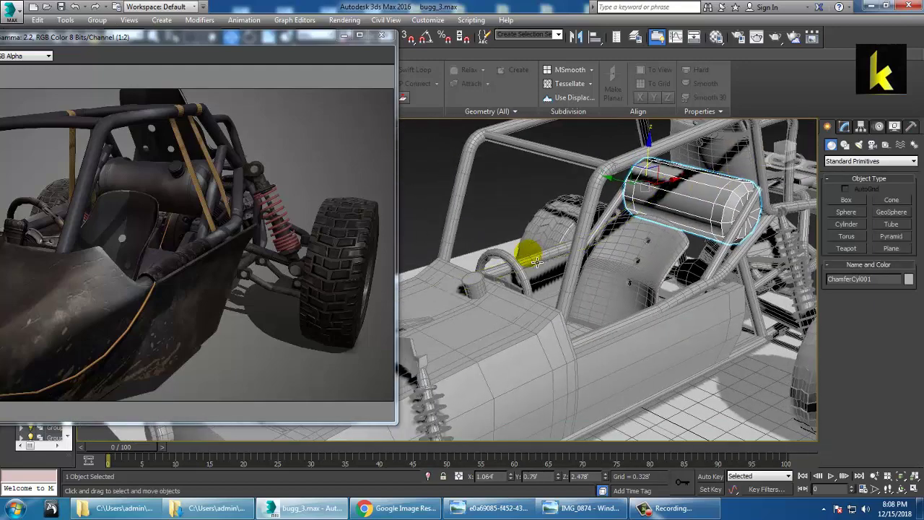
pyautogui.click(477, 284)
pyautogui.moveTo(509, 294)
pyautogui.keyDown('shift'); pyautogui.mouseDown()
pyautogui.moveTo(720, 245)
pyautogui.moveTo(752, 227)
pyautogui.mouseUp(); pyautogui.keyUp('shift')
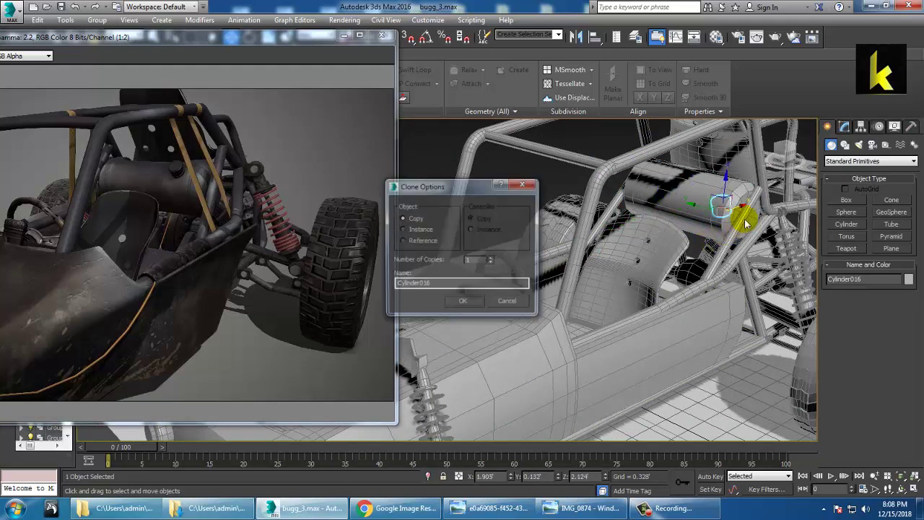
pyautogui.click(474, 304)
# Move the copied cylinder onto the top of the tank near one end, at about X 0.954', Y -0.435', Z 2.68'.
pyautogui.moveTo(772, 241)
pyautogui.keyDown('alt'); pyautogui.mouseDown(button='middle')
pyautogui.moveTo(729, 209)
pyautogui.moveTo(691, 266)
pyautogui.mouseUp(button='middle'); pyautogui.keyUp('alt')
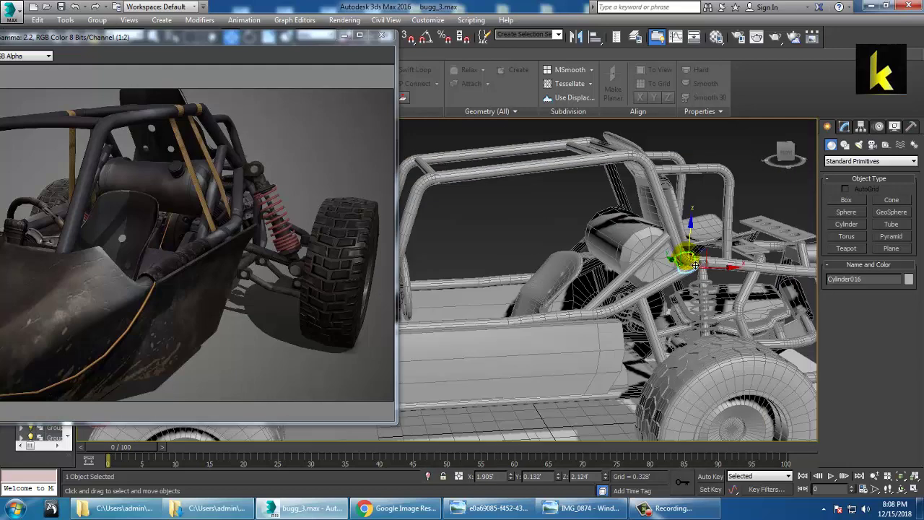
pyautogui.moveTo(722, 270); pyautogui.dragTo(667, 269)
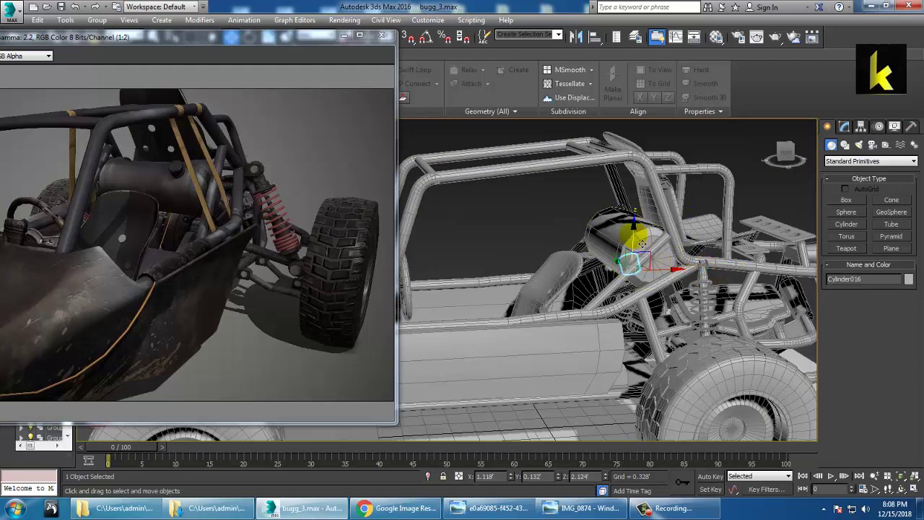
pyautogui.moveTo(635, 236); pyautogui.dragTo(637, 192)
pyautogui.scroll(4, 647, 225)
pyautogui.keyDown('alt'); pyautogui.moveTo(647, 225); pyautogui.dragTo(670, 252, button='middle'); pyautogui.keyUp('alt')
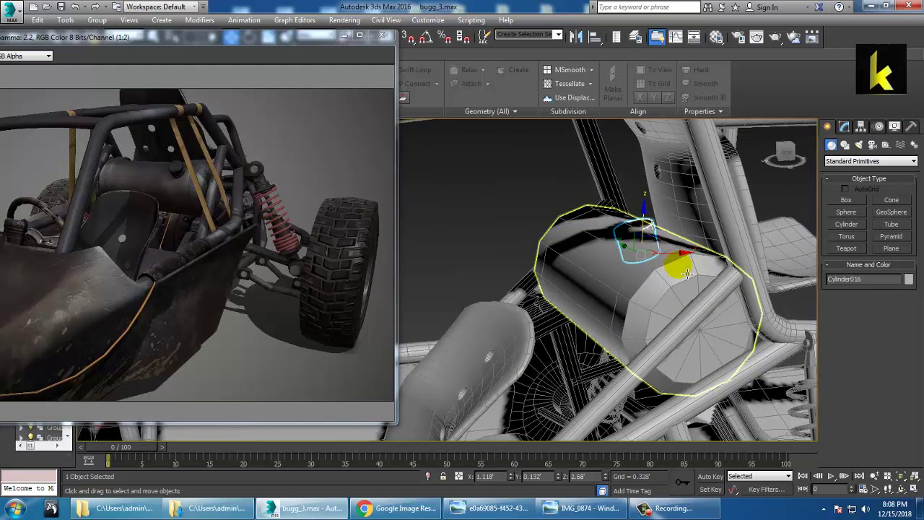
pyautogui.moveTo(680, 263); pyautogui.dragTo(658, 267)
pyautogui.keyDown('alt'); pyautogui.moveTo(658, 267); pyautogui.dragTo(696, 274, button='middle'); pyautogui.keyUp('alt')
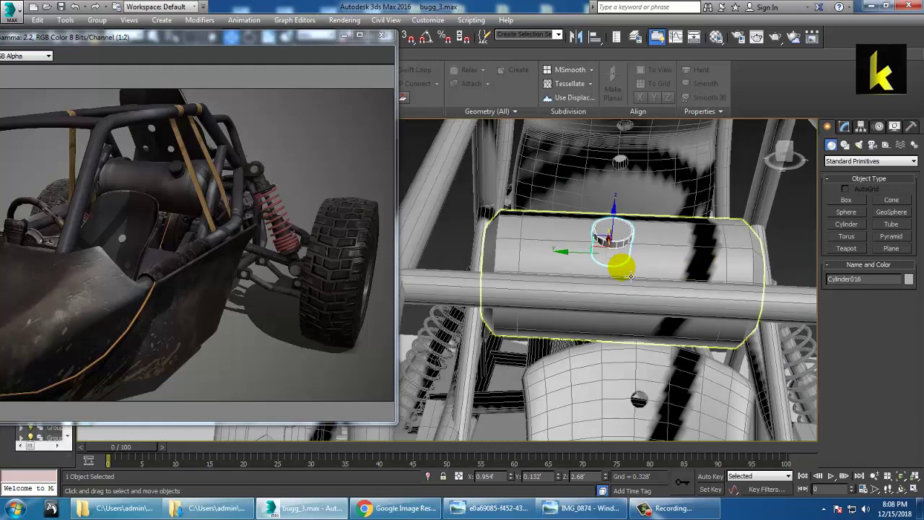
pyautogui.moveTo(571, 262); pyautogui.dragTo(670, 268)
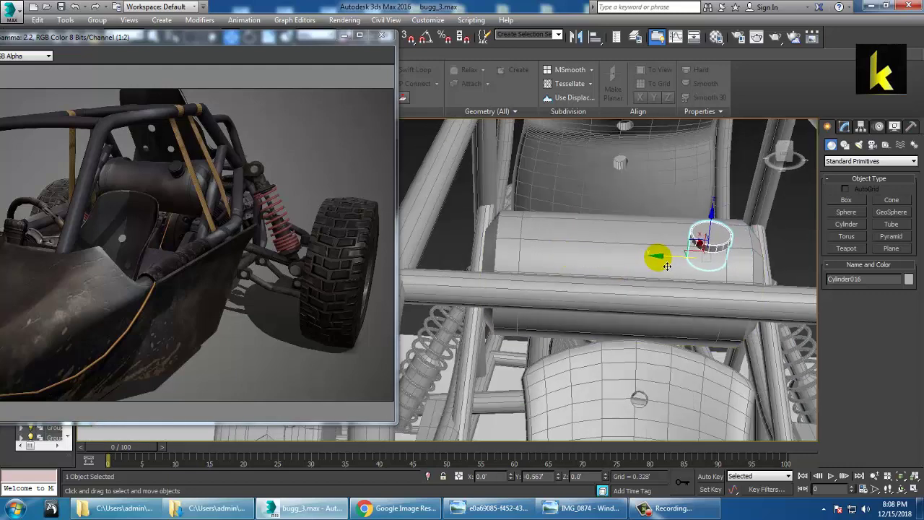
# Tilt the filler cap cylinder forward and nudge it to sit against the tank's curved surface.
pyautogui.press('e')
pyautogui.moveTo(712, 229); pyautogui.dragTo(717, 252)
pyautogui.keyDown('alt'); pyautogui.moveTo(744, 255); pyautogui.dragTo(641, 239, button='middle'); pyautogui.keyUp('alt')
pyautogui.press('w')
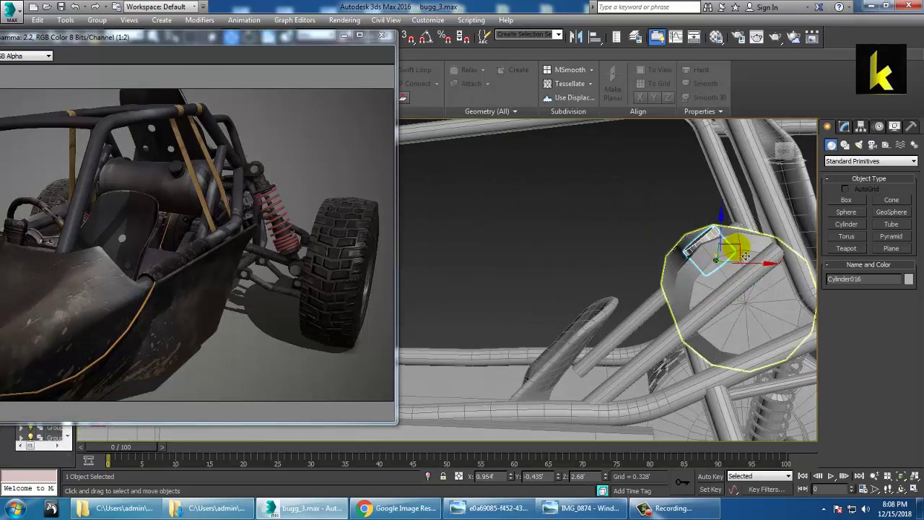
pyautogui.moveTo(741, 254); pyautogui.dragTo(735, 248)
# Deselect the filler cap and save the scene.
pyautogui.click(588, 201)
pyautogui.keyDown('alt'); pyautogui.moveTo(588, 203); pyautogui.dragTo(652, 267, button='middle'); pyautogui.keyUp('alt')
pyautogui.scroll(-5, 722, 237)
pyautogui.hotkey('ctrl', 's')
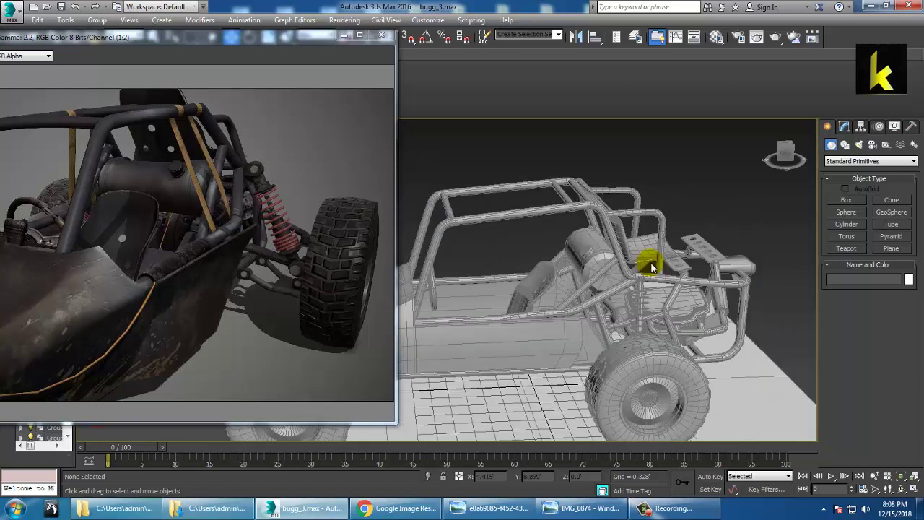
# Check the straps in the reference image and switch to a maximized front view framed on the buggy's roll cage.
pyautogui.moveTo(520, 279); pyautogui.dragTo(601, 310, button='middle')
pyautogui.scroll(4, 586, 234)
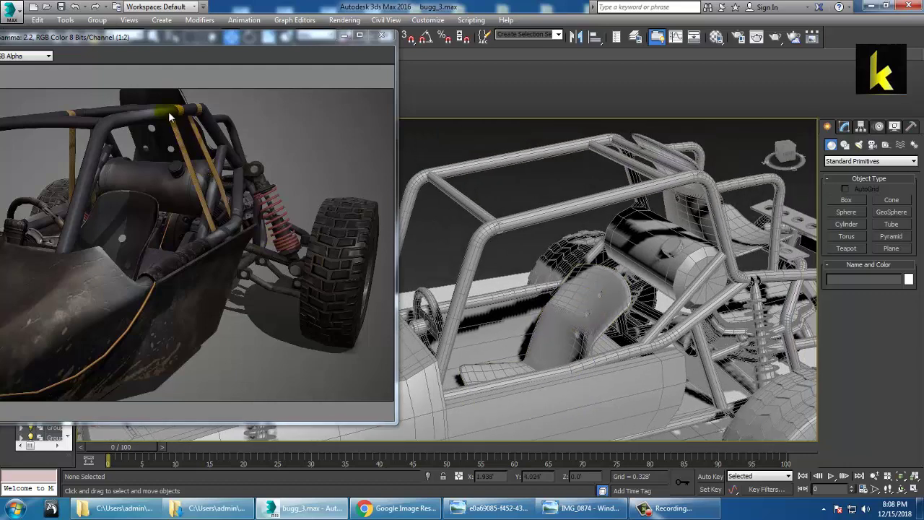
pyautogui.click(208, 196)
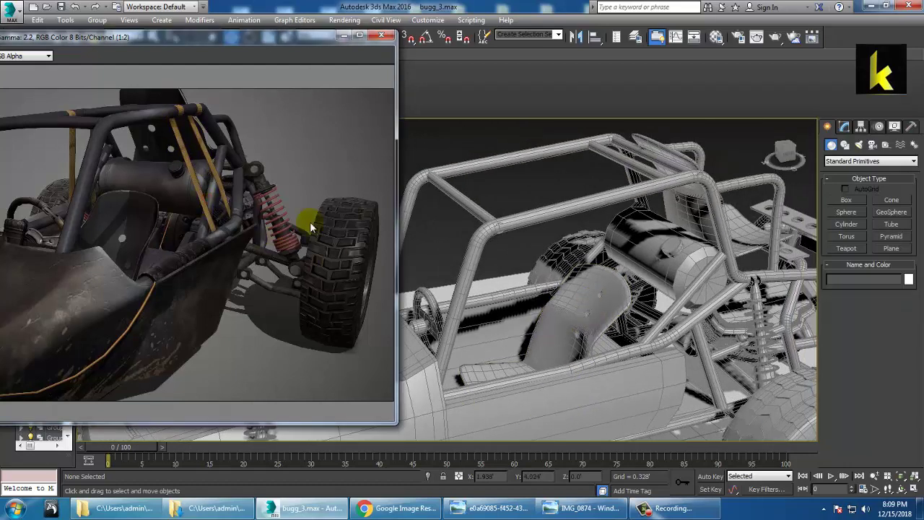
pyautogui.keyDown('alt'); pyautogui.moveTo(600, 244); pyautogui.dragTo(562, 255, button='middle'); pyautogui.keyUp('alt')
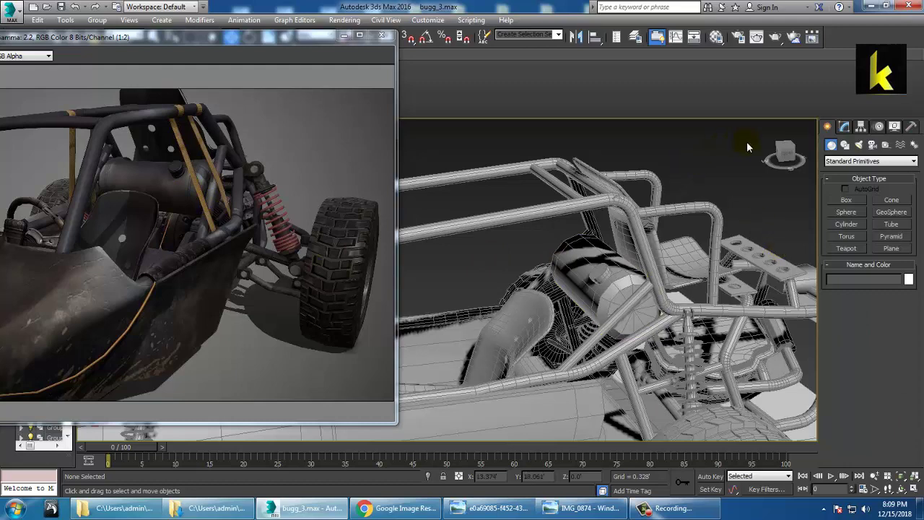
pyautogui.hotkey('alt', 'w')
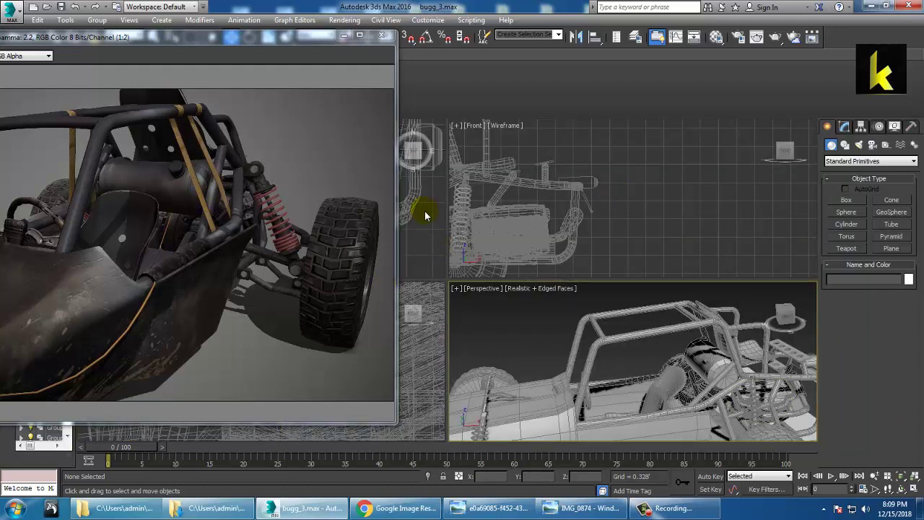
pyautogui.middleClick(413, 264)
pyautogui.middleClick(436, 298)
pyautogui.press('z')
pyautogui.hotkey('alt', 'w')
pyautogui.moveTo(555, 262); pyautogui.dragTo(595, 292, button='middle')
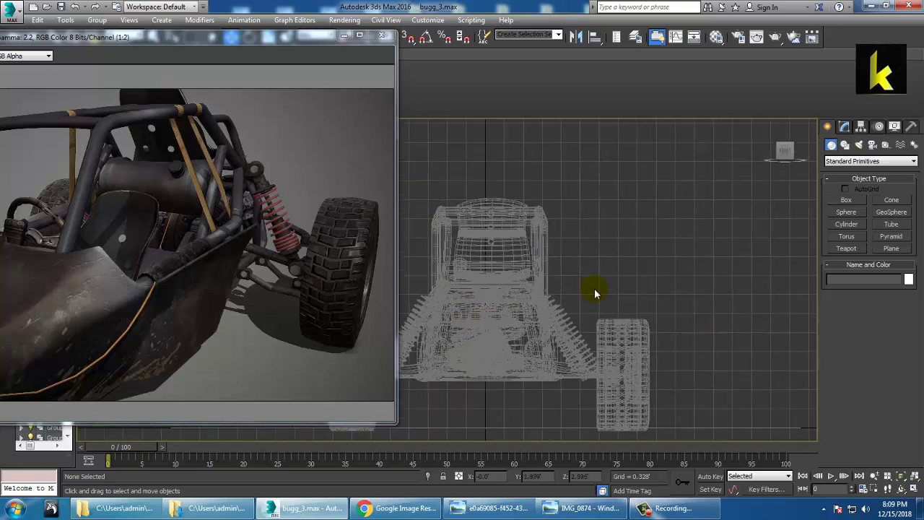
pyautogui.scroll(5, 532, 255)
# Isolate the roll cage tube frame and focus on the upper end of one side upright.
pyautogui.click(658, 283)
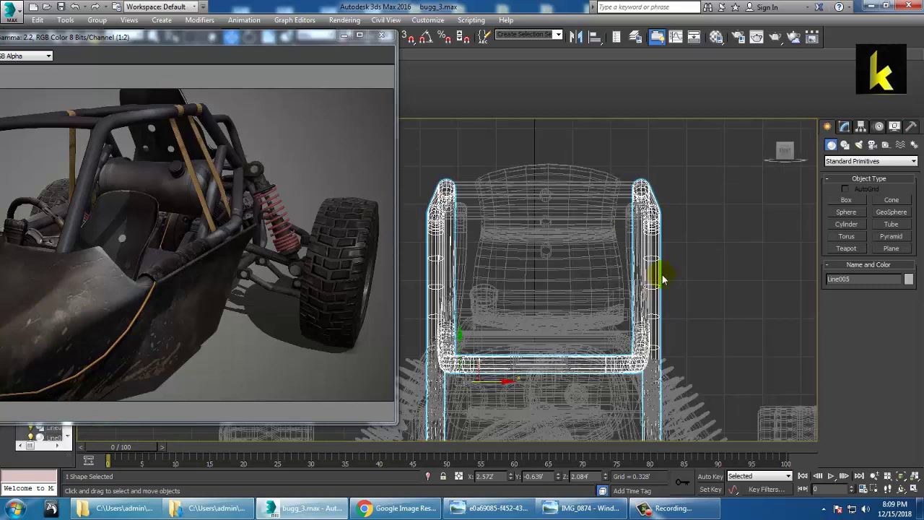
pyautogui.hotkey('alt', 'q')
pyautogui.moveTo(648, 238); pyautogui.dragTo(664, 263, button='middle')
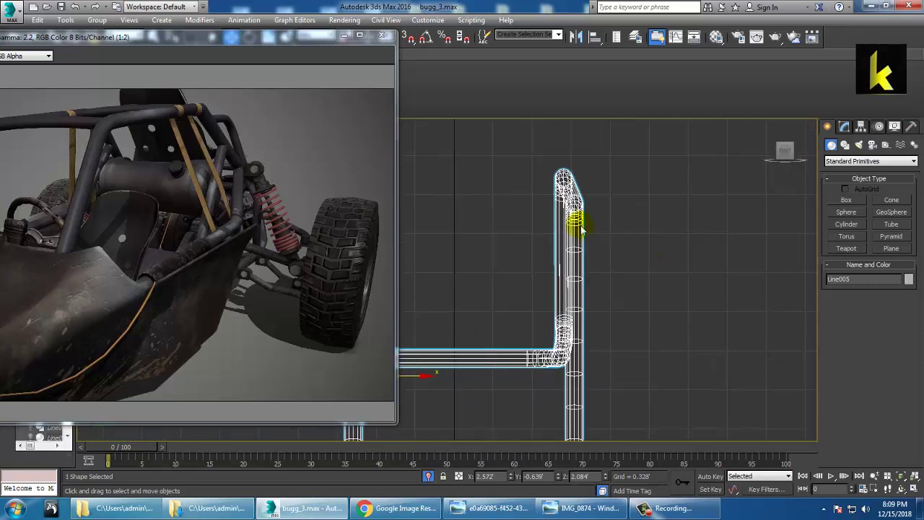
pyautogui.moveTo(584, 232); pyautogui.dragTo(616, 229, button='middle')
pyautogui.scroll(4, 617, 225)
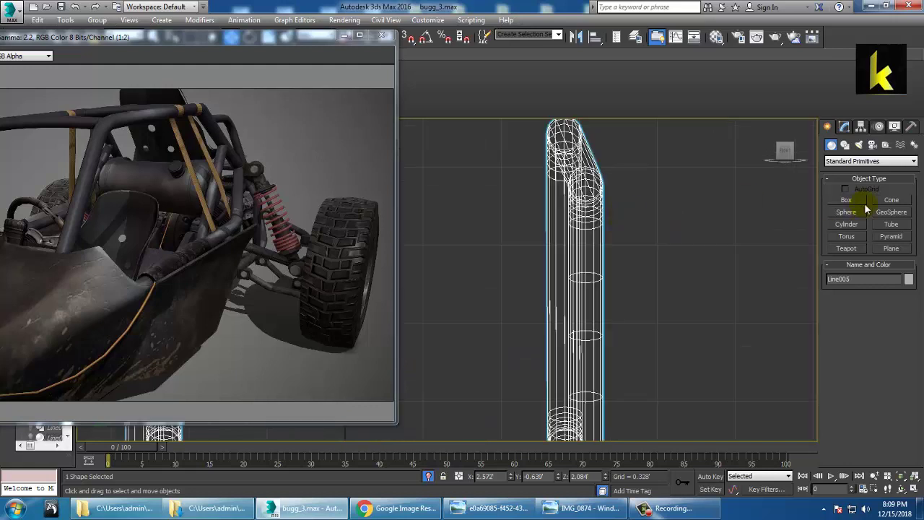
# Draw a helix with radii of about 0.11' and 0.14' around the upper side tube of the isolated roll cage.
pyautogui.click(844, 145)
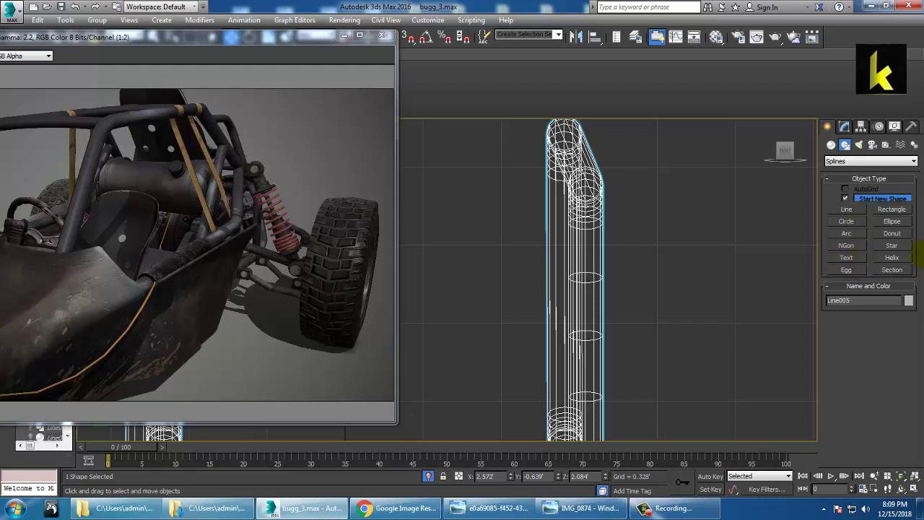
pyautogui.click(890, 259)
pyautogui.moveTo(575, 157); pyautogui.dragTo(592, 182)
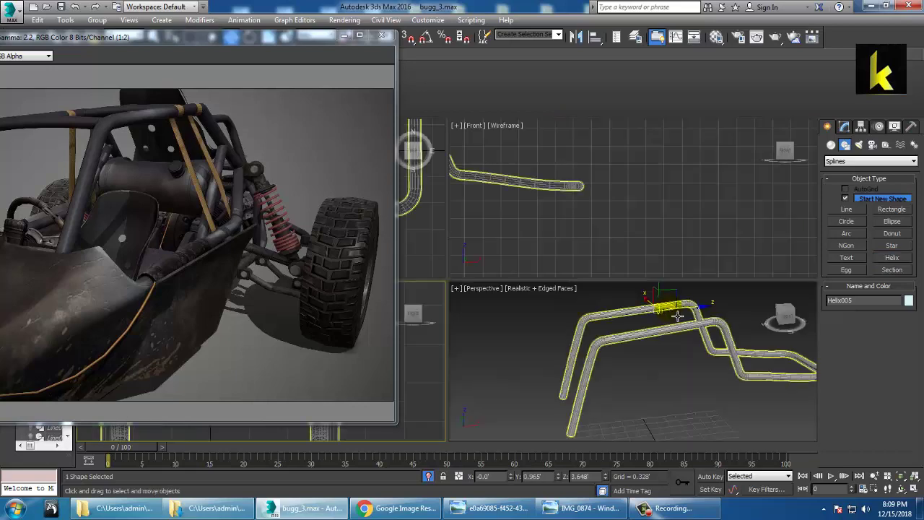
pyautogui.scroll(5, 670, 310)
pyautogui.keyDown('alt'); pyautogui.moveTo(670, 310); pyautogui.dragTo(685, 276, button='middle'); pyautogui.keyUp('alt')
# Set the helix's Radius 1 to 0.087', Radius 2 to 0.174' and Turns to 1.08.
pyautogui.click(846, 127)
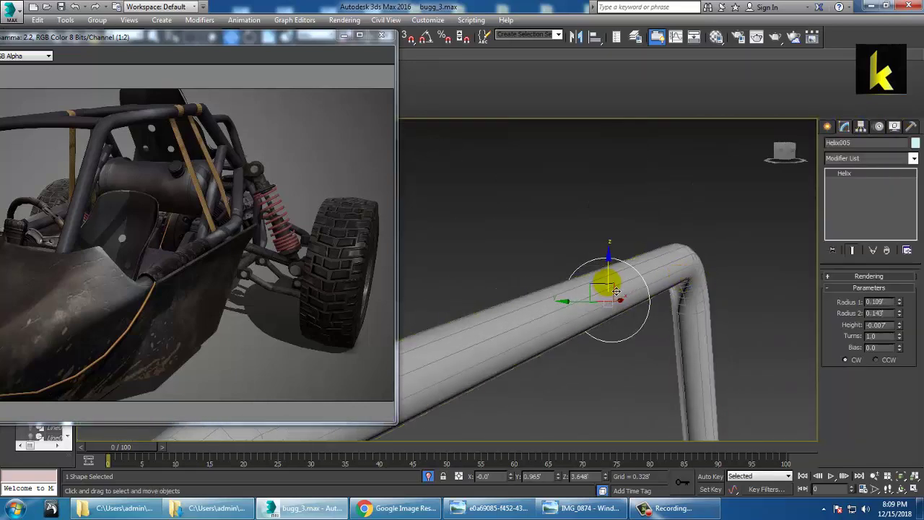
pyautogui.moveTo(608, 288); pyautogui.dragTo(612, 275, button='middle')
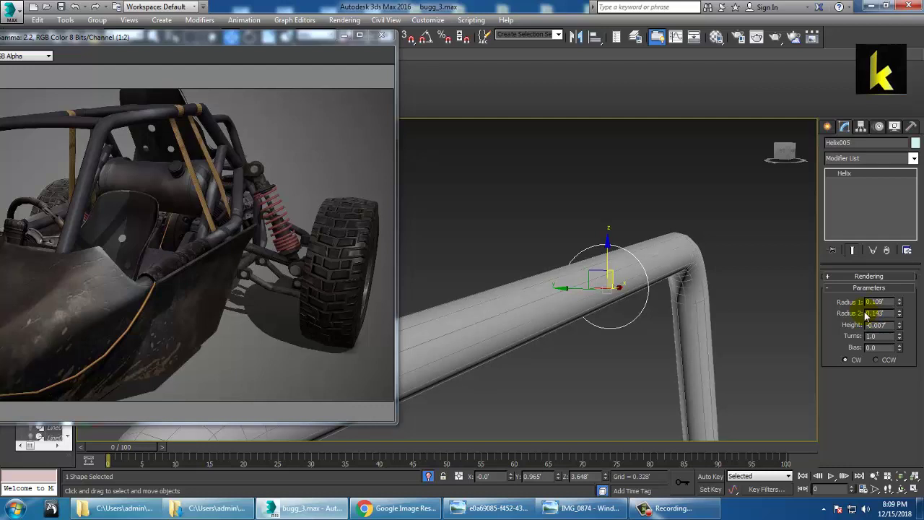
pyautogui.moveTo(899, 303)
pyautogui.mouseDown()
pyautogui.moveTo(917, 336)
pyautogui.moveTo(914, 305)
pyautogui.mouseUp()
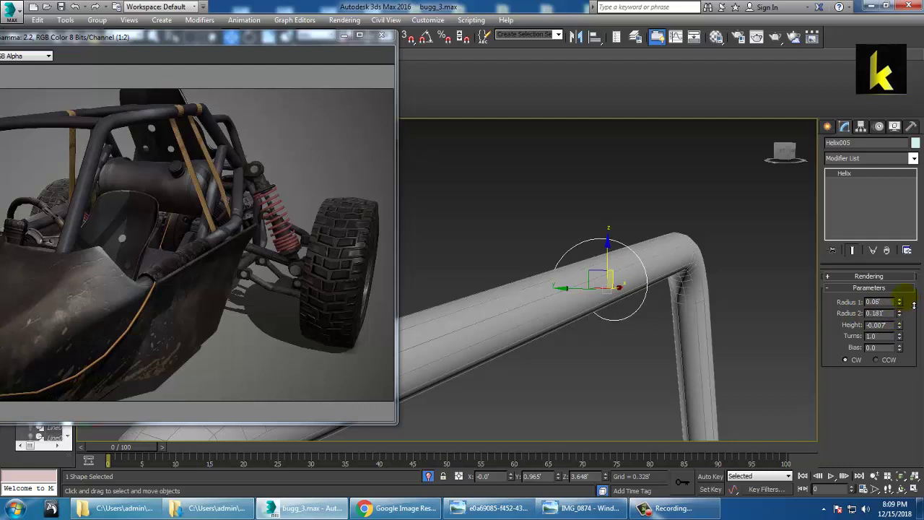
pyautogui.moveTo(561, 283)
pyautogui.keyDown('alt'); pyautogui.mouseDown(button='middle')
pyautogui.moveTo(571, 262)
pyautogui.moveTo(565, 280)
pyautogui.mouseUp(button='middle'); pyautogui.keyUp('alt')
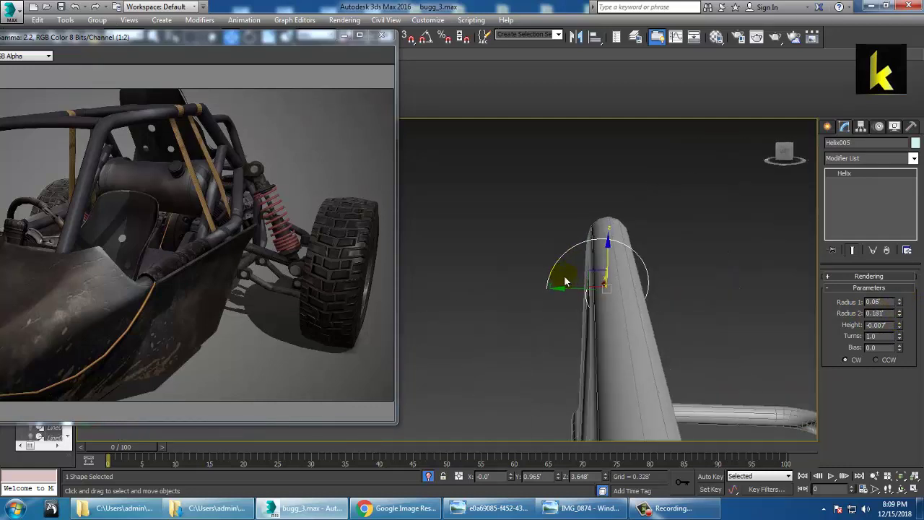
pyautogui.moveTo(899, 304)
pyautogui.mouseDown()
pyautogui.moveTo(913, 322)
pyautogui.moveTo(914, 310)
pyautogui.mouseUp()
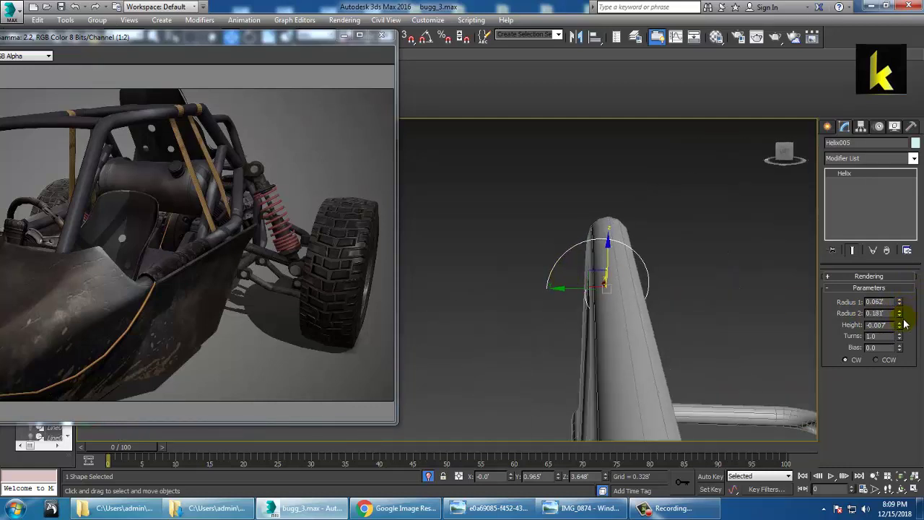
pyautogui.moveTo(912, 348); pyautogui.dragTo(912, 322)
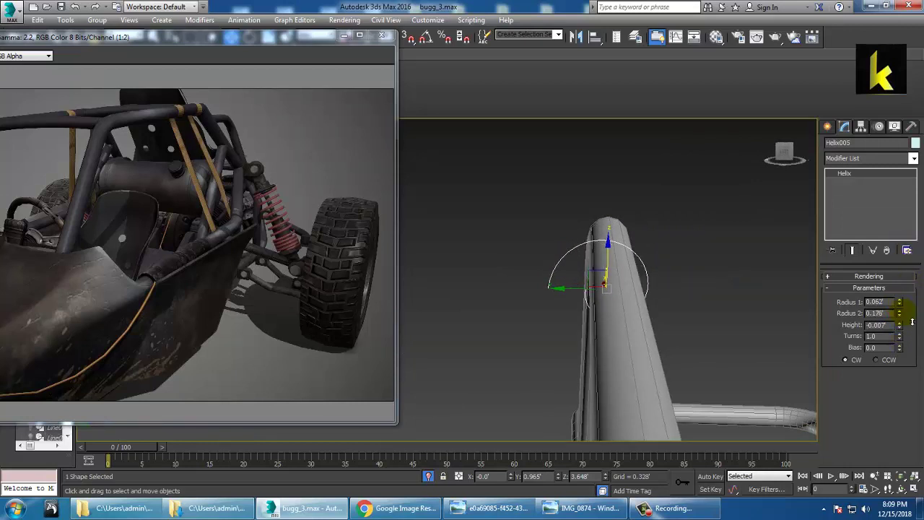
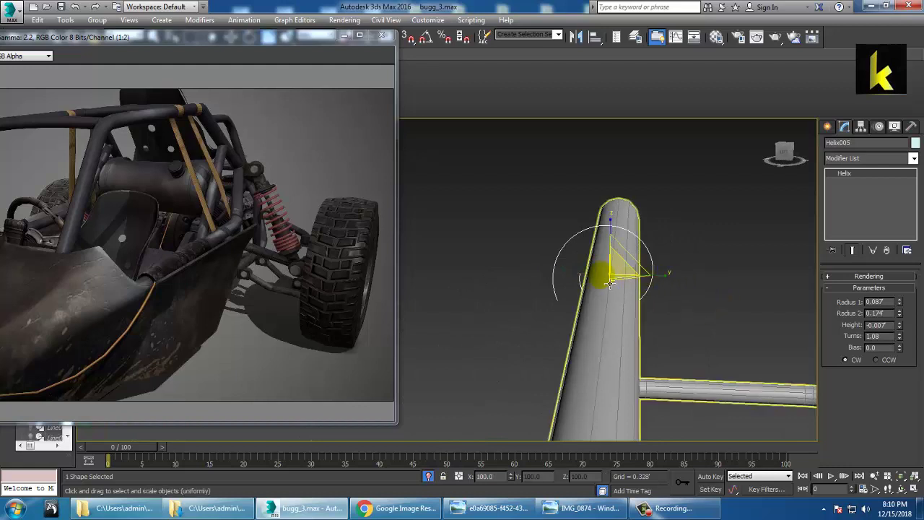
# Scale the helix down uniformly and raise it slightly so it wraps around the upper tube.
pyautogui.moveTo(574, 273); pyautogui.dragTo(590, 282)
pyautogui.keyDown('alt'); pyautogui.moveTo(592, 281); pyautogui.dragTo(601, 251, button='middle'); pyautogui.keyUp('alt')
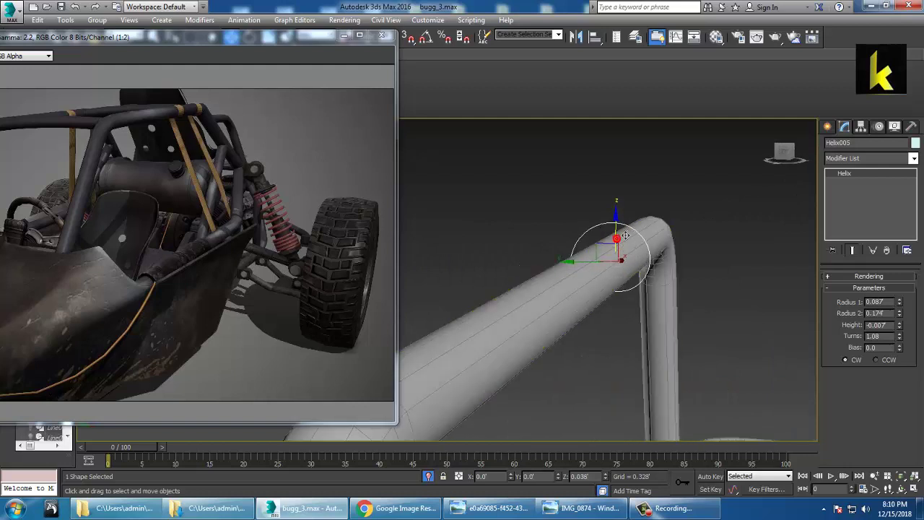
pyautogui.moveTo(625, 239); pyautogui.dragTo(625, 239)
pyautogui.keyDown('alt'); pyautogui.moveTo(625, 240); pyautogui.dragTo(670, 248, button='middle'); pyautogui.keyUp('alt')
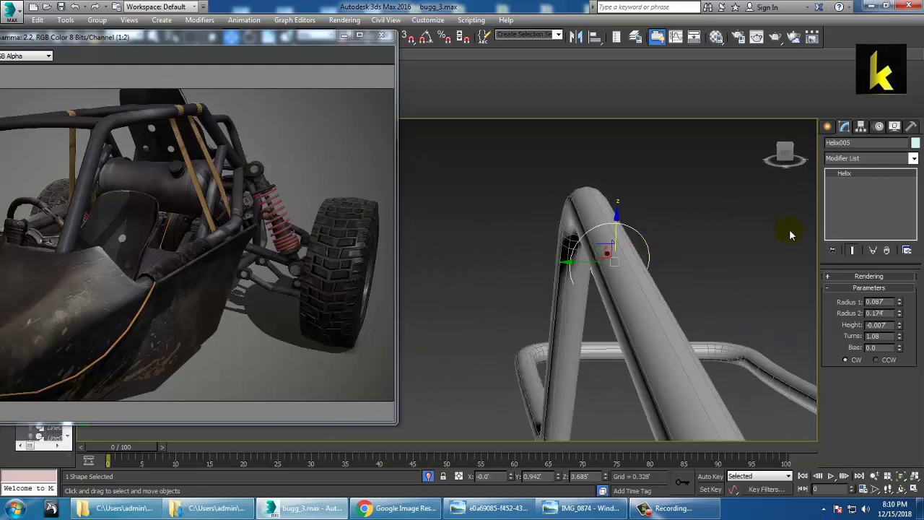
# Enable the helix in the viewport as a rectangular strip, with length 0.348' and width 0.014'.
pyautogui.click(873, 275)
pyautogui.click(830, 293)
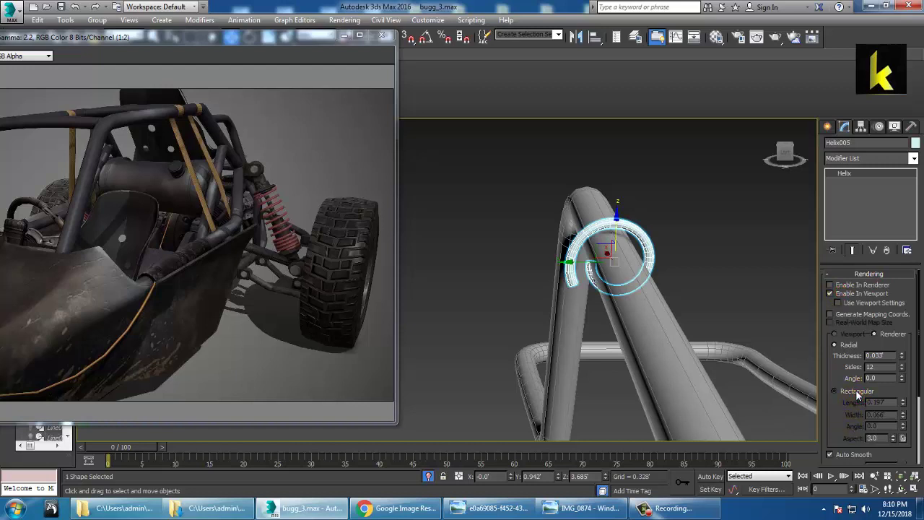
pyautogui.click(856, 391)
pyautogui.moveTo(903, 408); pyautogui.dragTo(918, 371)
pyautogui.moveTo(904, 416); pyautogui.dragTo(918, 462)
pyautogui.keyDown('alt'); pyautogui.moveTo(643, 298); pyautogui.dragTo(531, 295, button='middle'); pyautogui.keyUp('alt')
pyautogui.moveTo(597, 290); pyautogui.dragTo(580, 286, button='middle')
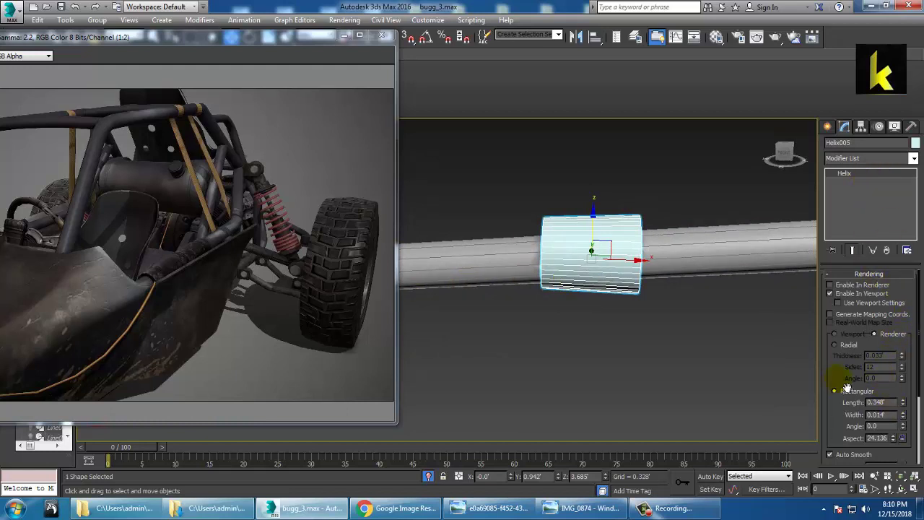
# Set the helix height to 0.002' and rotate the strap wrap to follow the upper tube's slope.
pyautogui.moveTo(842, 390); pyautogui.dragTo(859, 251)
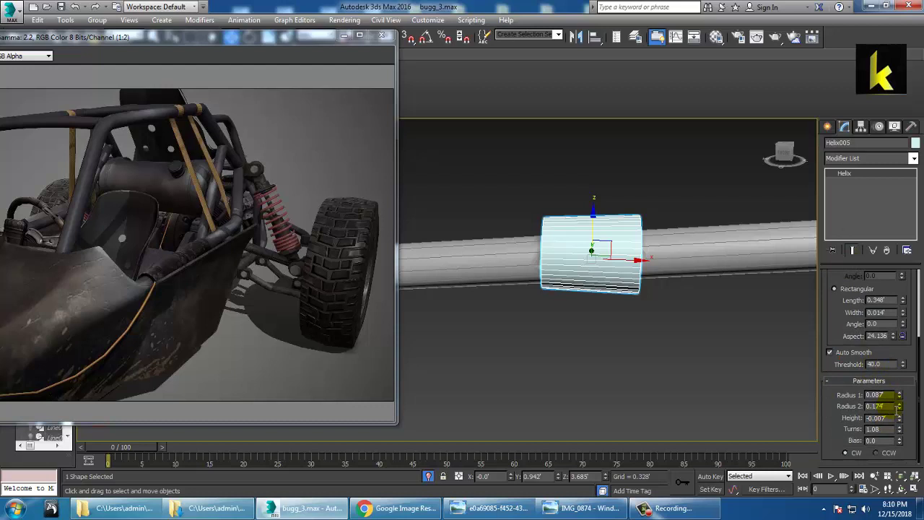
pyautogui.moveTo(899, 409)
pyautogui.mouseDown()
pyautogui.moveTo(910, 421)
pyautogui.moveTo(908, 400)
pyautogui.moveTo(915, 409)
pyautogui.mouseUp()
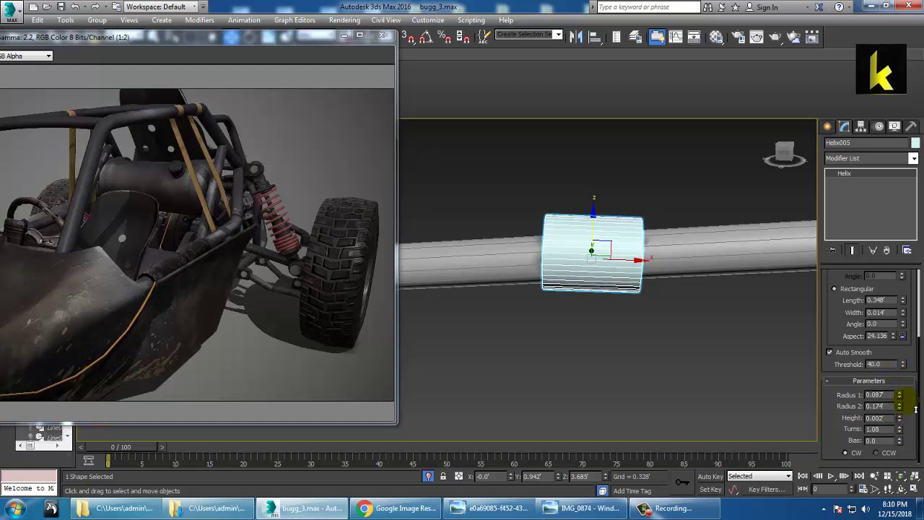
pyautogui.press('e')
pyautogui.moveTo(637, 247); pyautogui.dragTo(633, 237)
pyautogui.keyDown('alt'); pyautogui.moveTo(633, 239); pyautogui.dragTo(679, 240, button='middle'); pyautogui.keyUp('alt')
# Scale the strap wrap uniformly to about 69% so it sits tighter around the tube.
pyautogui.press('r')
pyautogui.moveTo(608, 260); pyautogui.dragTo(613, 269)
pyautogui.keyDown('alt'); pyautogui.moveTo(614, 268); pyautogui.dragTo(594, 228, button='middle'); pyautogui.keyUp('alt')
# End the isolation and isolate the strap wrap together with the roll cage tubes and lower side rails.
pyautogui.rightClick(589, 234)
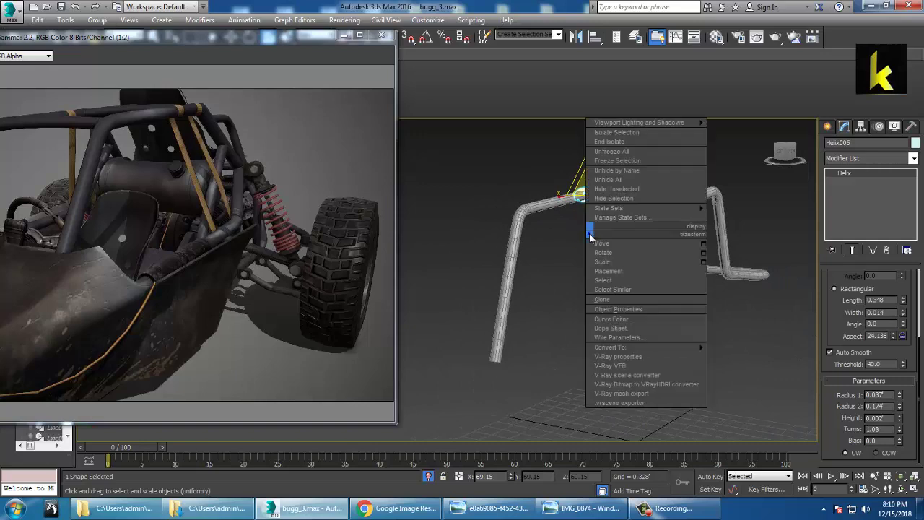
pyautogui.click(629, 137)
pyautogui.keyDown('alt'); pyautogui.moveTo(602, 292); pyautogui.dragTo(682, 306, button='middle'); pyautogui.keyUp('alt')
pyautogui.keyDown('ctrl'); pyautogui.click(599, 318); pyautogui.keyUp('ctrl')
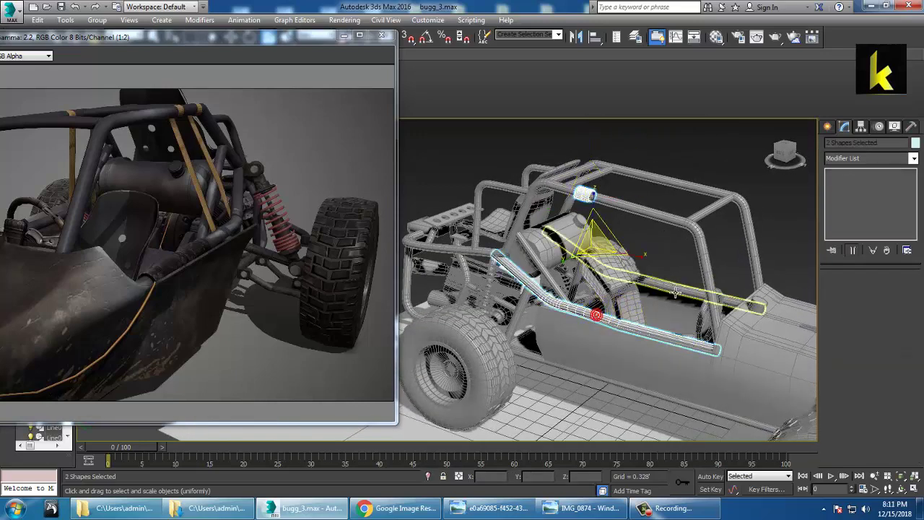
pyautogui.keyDown('ctrl'); pyautogui.click(665, 285); pyautogui.keyUp('ctrl')
pyautogui.keyDown('ctrl'); pyautogui.click(732, 199); pyautogui.keyUp('ctrl')
pyautogui.keyDown('ctrl'); pyautogui.click(726, 209); pyautogui.keyUp('ctrl')
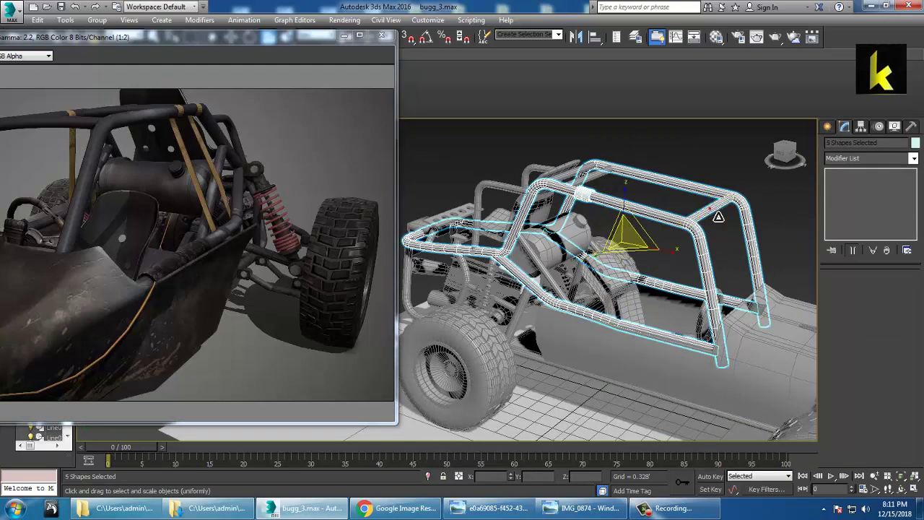
pyautogui.hotkey('alt', 'q')
# Mirror the strap wrap on the upper tube across the Y axis as a copy.
pyautogui.keyDown('alt'); pyautogui.moveTo(708, 215); pyautogui.dragTo(657, 177, button='middle'); pyautogui.keyUp('alt')
pyautogui.click(656, 174)
pyautogui.click(580, 237)
pyautogui.keyDown('alt'); pyautogui.moveTo(580, 237); pyautogui.dragTo(677, 227, button='middle'); pyautogui.keyUp('alt')
pyautogui.scroll(4, 664, 233)
pyautogui.press('w')
pyautogui.scroll(-3, 640, 252)
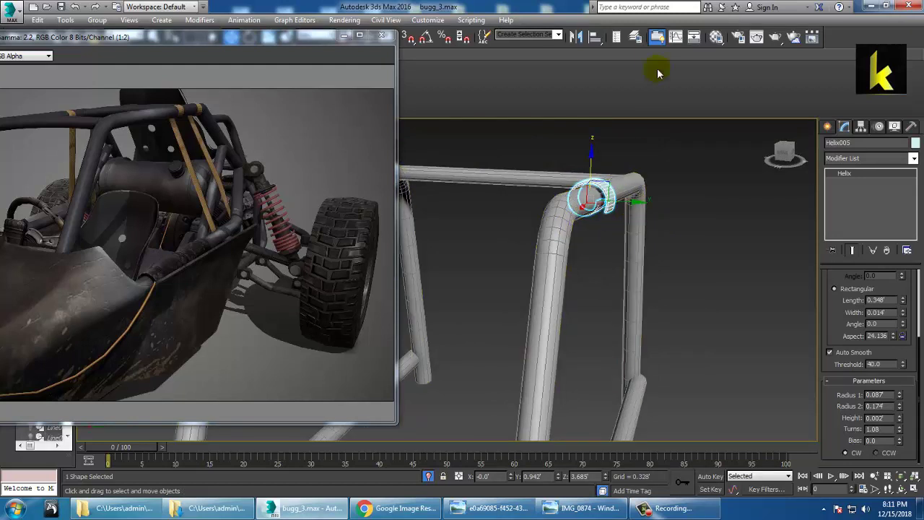
pyautogui.click(576, 37)
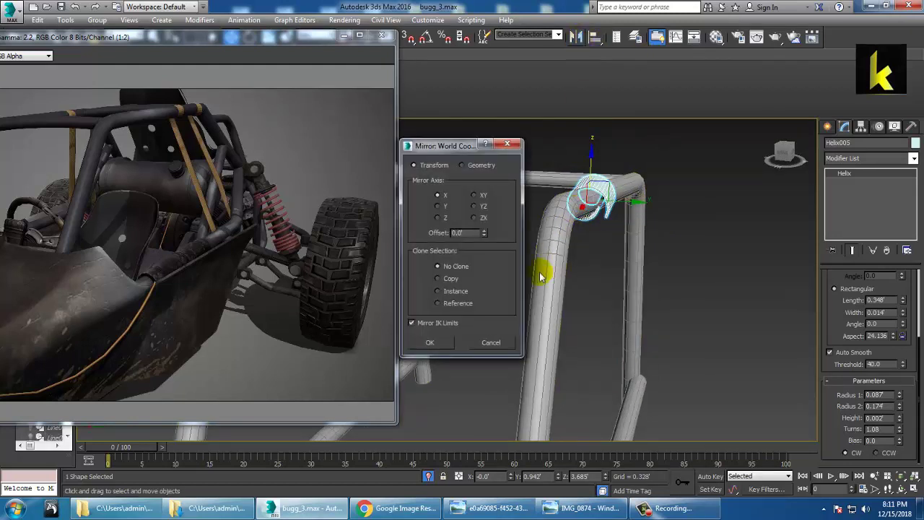
pyautogui.click(447, 277)
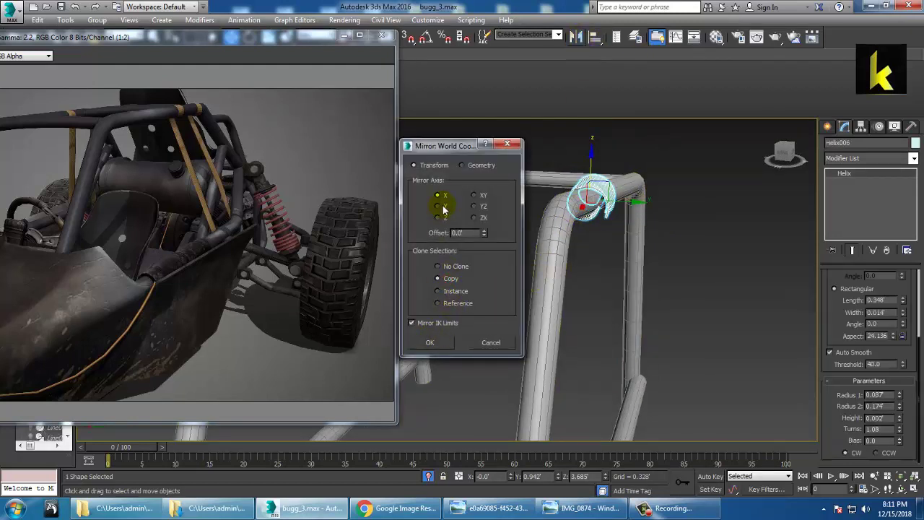
pyautogui.click(438, 207)
pyautogui.click(447, 348)
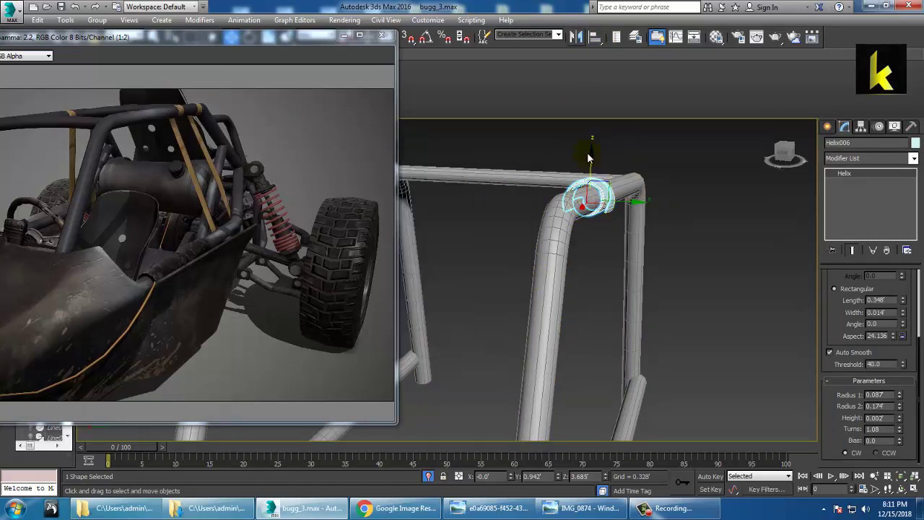
# Lower the mirrored wrap to the height of the lower side rail and rotate it towards the rail's direction.
pyautogui.moveTo(593, 160); pyautogui.dragTo(613, 413)
pyautogui.moveTo(681, 374); pyautogui.dragTo(644, 315, button='middle')
pyautogui.scroll(-5, 640, 319)
pyautogui.scroll(3, 639, 319)
pyautogui.press('e')
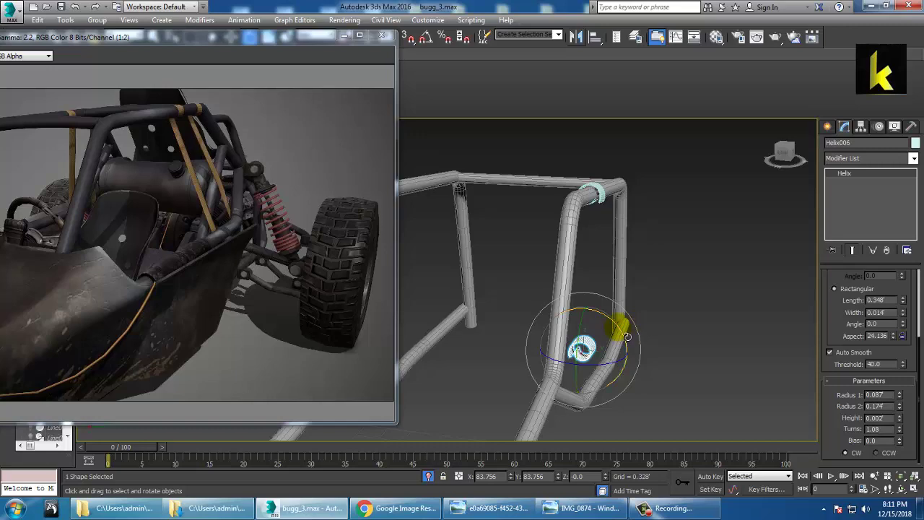
pyautogui.moveTo(619, 324); pyautogui.dragTo(632, 345)
pyautogui.keyDown('alt'); pyautogui.moveTo(647, 313); pyautogui.dragTo(567, 310, button='middle'); pyautogui.keyUp('alt')
pyautogui.keyDown('alt'); pyautogui.moveTo(626, 369); pyautogui.dragTo(639, 336, button='middle'); pyautogui.keyUp('alt')
# Move the mirrored wrap down and outward onto the lower side rail.
pyautogui.press('w')
pyautogui.keyDown('alt'); pyautogui.moveTo(579, 335); pyautogui.dragTo(598, 302, button='middle'); pyautogui.keyUp('alt')
pyautogui.moveTo(595, 270); pyautogui.dragTo(595, 293)
pyautogui.keyDown('alt'); pyautogui.moveTo(618, 324); pyautogui.dragTo(652, 355, button='middle'); pyautogui.keyUp('alt')
pyautogui.moveTo(609, 370); pyautogui.dragTo(631, 373)
pyautogui.moveTo(631, 373)
pyautogui.keyDown('alt'); pyautogui.mouseDown(button='middle')
pyautogui.moveTo(625, 358)
pyautogui.moveTo(640, 365)
pyautogui.mouseUp(button='middle'); pyautogui.keyUp('alt')
# Mirror the lower wrap in place across the YZ axes without cloning it.
pyautogui.click(575, 36)
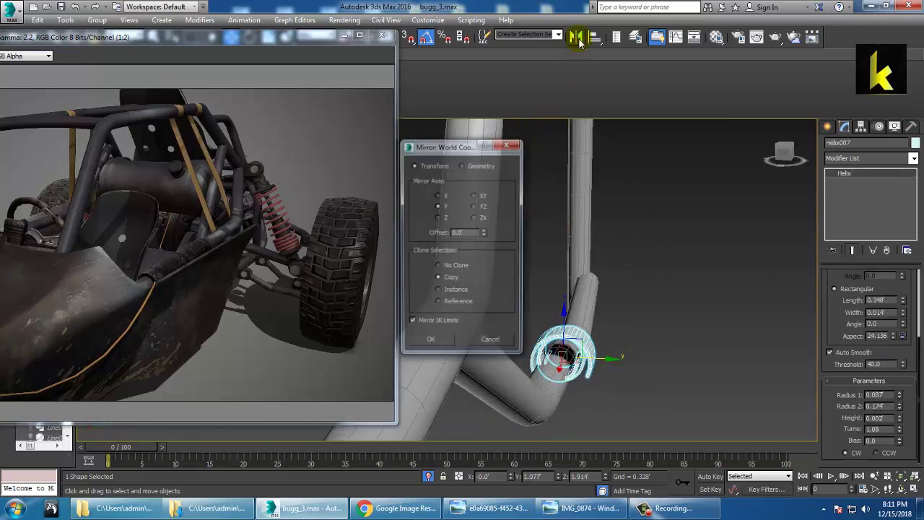
pyautogui.click(438, 206)
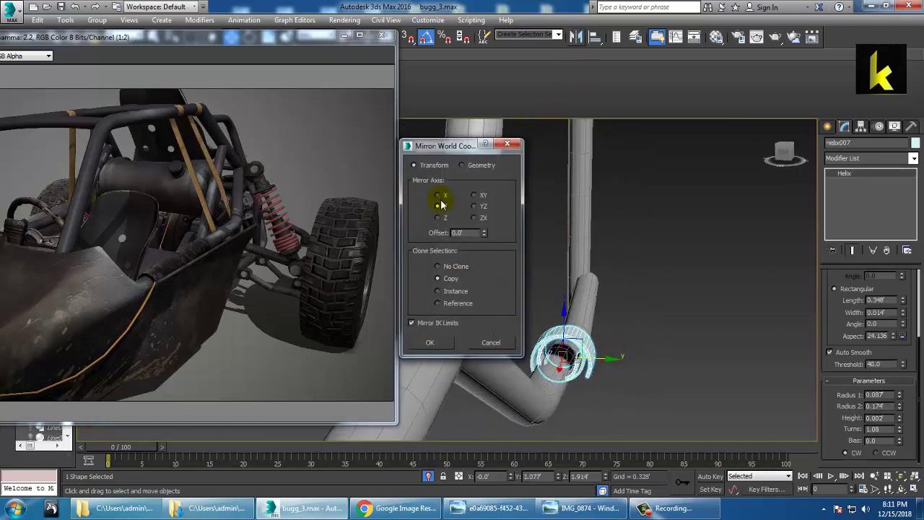
pyautogui.click(453, 266)
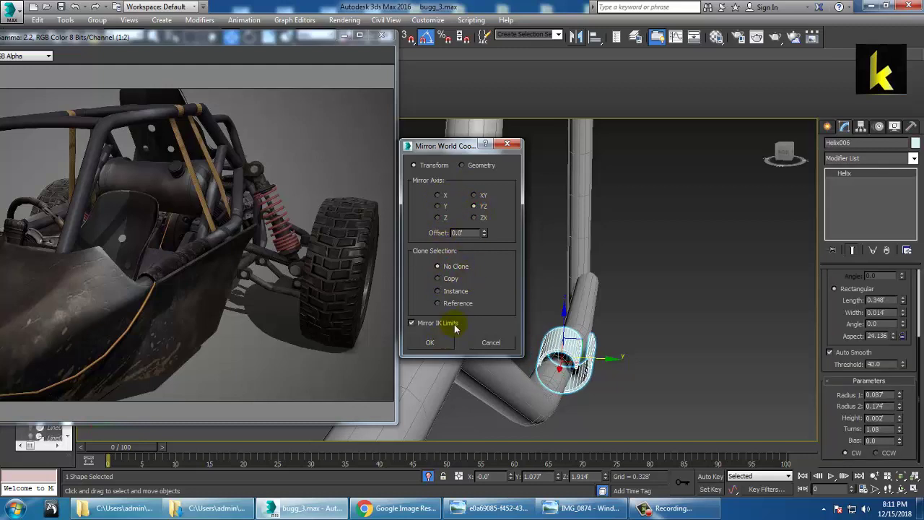
pyautogui.click(435, 349)
# Rotate the lower wrap so it lines up with the slope of the side rail.
pyautogui.keyDown('alt'); pyautogui.moveTo(640, 351); pyautogui.dragTo(561, 336, button='middle'); pyautogui.keyUp('alt')
pyautogui.press('e')
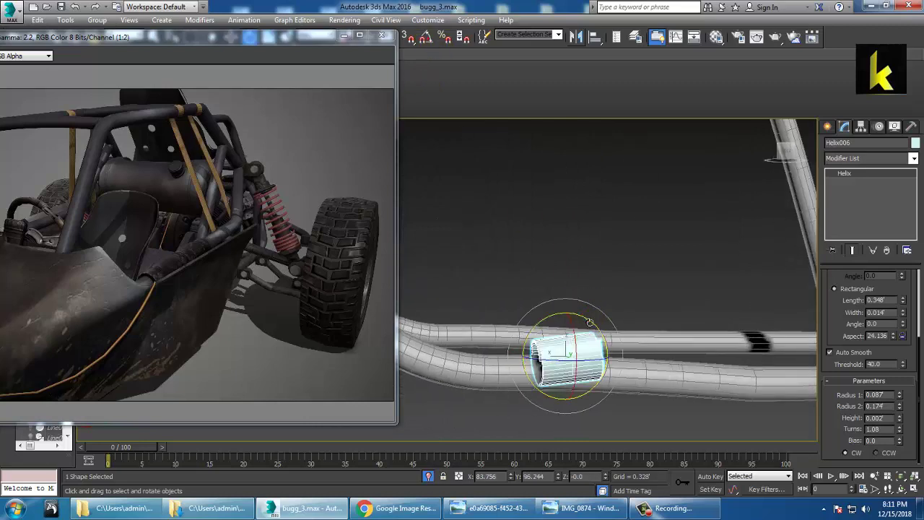
pyautogui.moveTo(586, 320); pyautogui.dragTo(601, 333)
pyautogui.moveTo(598, 335)
pyautogui.keyDown('alt'); pyautogui.mouseDown(button='middle')
pyautogui.moveTo(643, 347)
pyautogui.moveTo(670, 341)
pyautogui.moveTo(574, 350)
pyautogui.moveTo(612, 339)
pyautogui.mouseUp(button='middle'); pyautogui.keyUp('alt')
pyautogui.moveTo(586, 324); pyautogui.dragTo(596, 333)
pyautogui.keyDown('alt'); pyautogui.moveTo(597, 333); pyautogui.dragTo(632, 334, button='middle'); pyautogui.keyUp('alt')
# Center the lower wrap on the side rail and scale it down to fit around the tube.
pyautogui.press('w')
pyautogui.moveTo(545, 337); pyautogui.dragTo(546, 352)
pyautogui.keyDown('alt'); pyautogui.moveTo(602, 369); pyautogui.dragTo(605, 388, button='middle'); pyautogui.keyUp('alt')
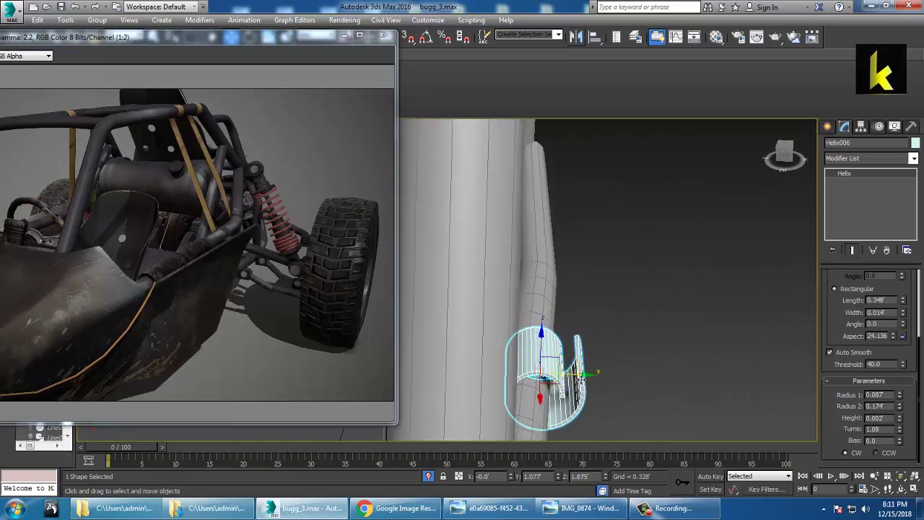
pyautogui.moveTo(584, 380); pyautogui.dragTo(573, 377)
pyautogui.keyDown('alt'); pyautogui.moveTo(605, 397); pyautogui.dragTo(547, 372, button='middle'); pyautogui.keyUp('alt')
pyautogui.press('r')
pyautogui.moveTo(546, 373); pyautogui.dragTo(548, 380)
# Set the lower wrap's rectangular length to 0.237'.
pyautogui.press('w')
pyautogui.scroll(-6, 547, 372)
pyautogui.keyDown('alt'); pyautogui.moveTo(546, 372); pyautogui.dragTo(526, 391, button='middle'); pyautogui.keyUp('alt')
pyautogui.keyDown('alt'); pyautogui.moveTo(526, 391); pyautogui.dragTo(607, 352, button='middle'); pyautogui.keyUp('alt')
pyautogui.scroll(2, 561, 378)
pyautogui.keyDown('alt'); pyautogui.moveTo(632, 291); pyautogui.dragTo(553, 290, button='middle'); pyautogui.keyUp('alt')
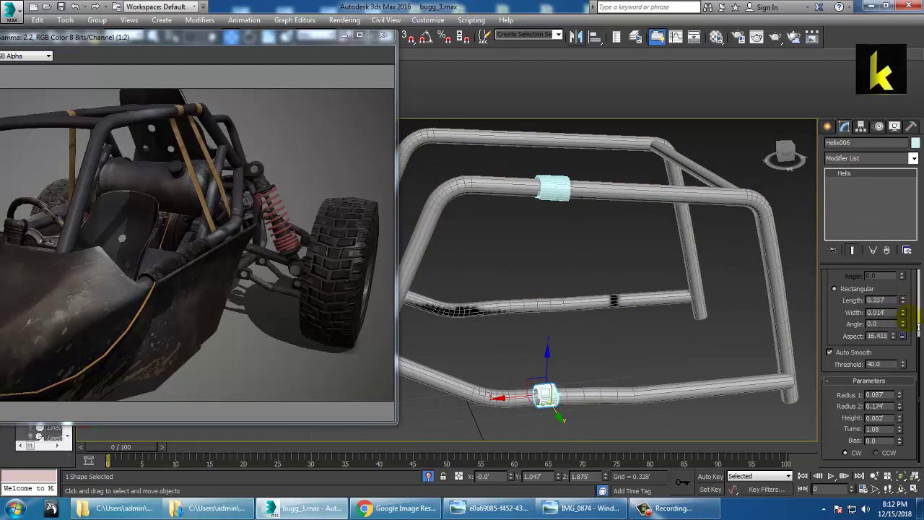
# Set the upper wrap's rectangular length to 0.237' to match the lower one.
pyautogui.click(549, 193)
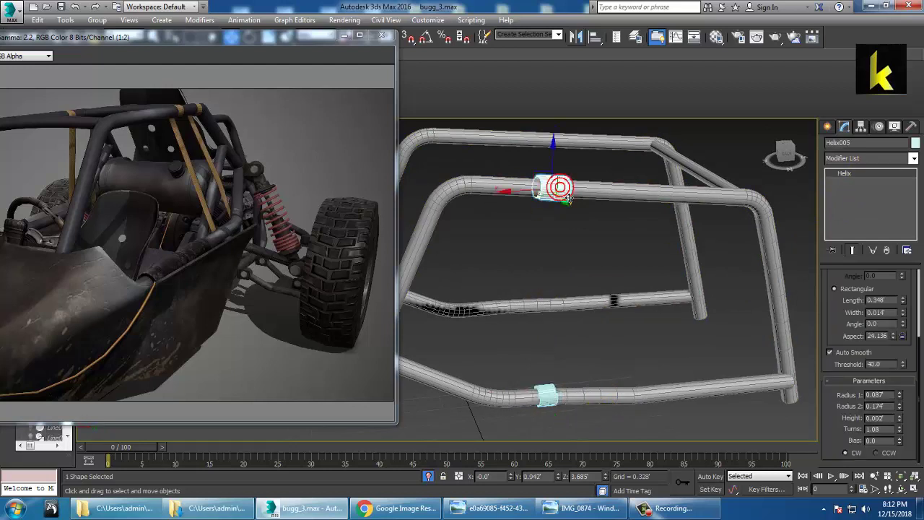
pyautogui.click(558, 397)
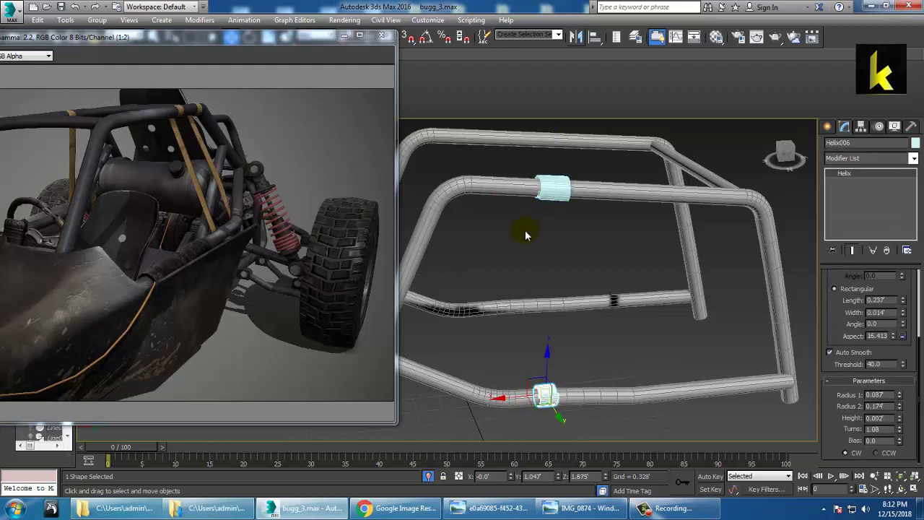
pyautogui.click(552, 189)
pyautogui.moveTo(892, 302); pyautogui.dragTo(775, 293)
pyautogui.press('Return')
# Select both the upper and lower strap wraps in a maximized front view.
pyautogui.keyDown('alt'); pyautogui.moveTo(599, 271); pyautogui.dragTo(665, 262, button='middle'); pyautogui.keyUp('alt')
pyautogui.hotkey('alt', 'w')
pyautogui.rightClick(413, 365)
pyautogui.hotkey('alt', 'w')
pyautogui.press('z')
pyautogui.scroll(-12, 567, 338)
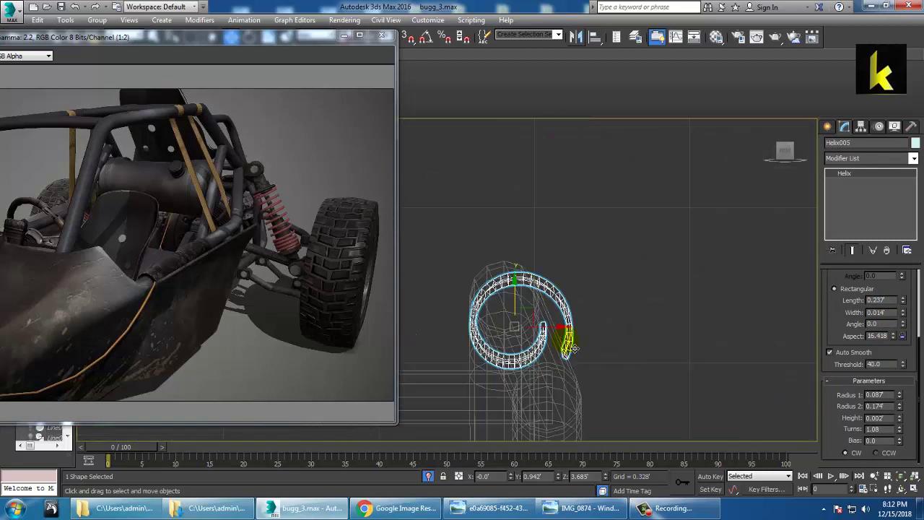
pyautogui.moveTo(583, 343); pyautogui.dragTo(614, 323, button='middle')
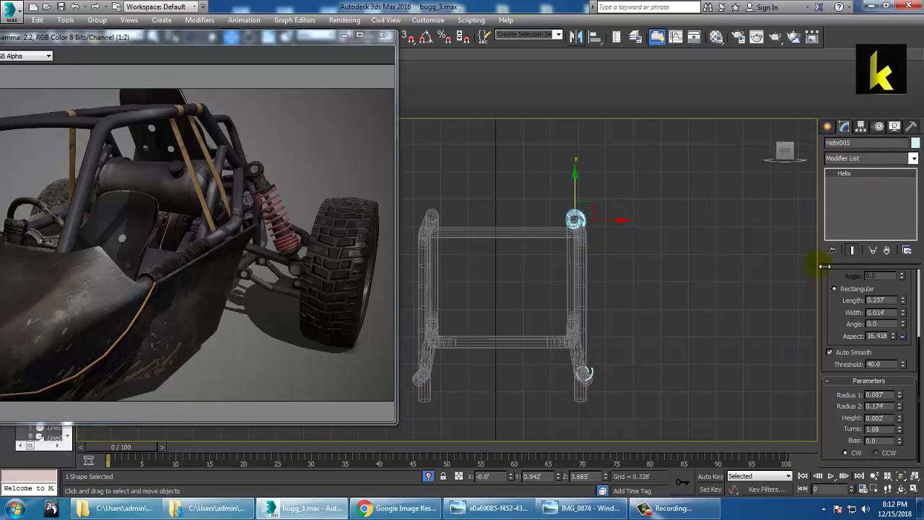
pyautogui.scroll(4, 590, 433)
pyautogui.moveTo(642, 130); pyautogui.dragTo(643, 292, button='middle')
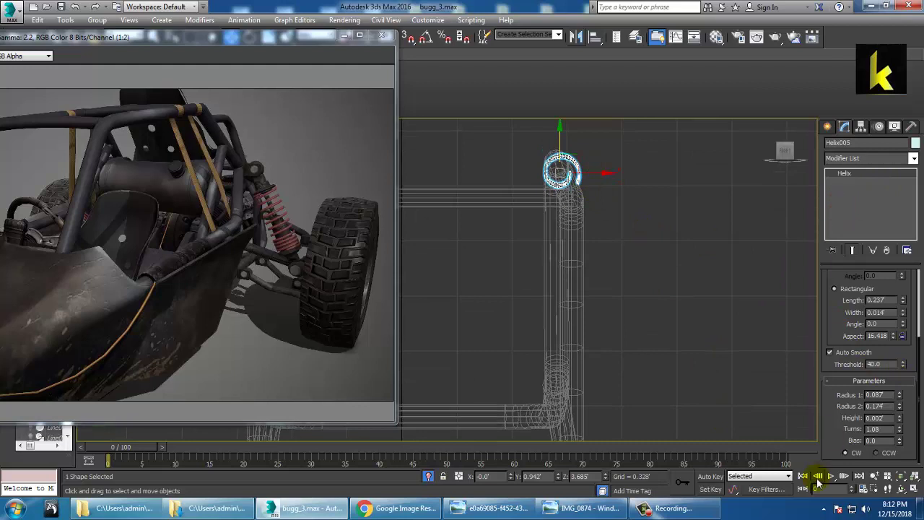
pyautogui.moveTo(849, 394); pyautogui.dragTo(841, 489)
pyautogui.moveTo(569, 350); pyautogui.dragTo(585, 254, button='middle')
pyautogui.keyDown('ctrl'); pyautogui.click(613, 383); pyautogui.keyUp('ctrl')
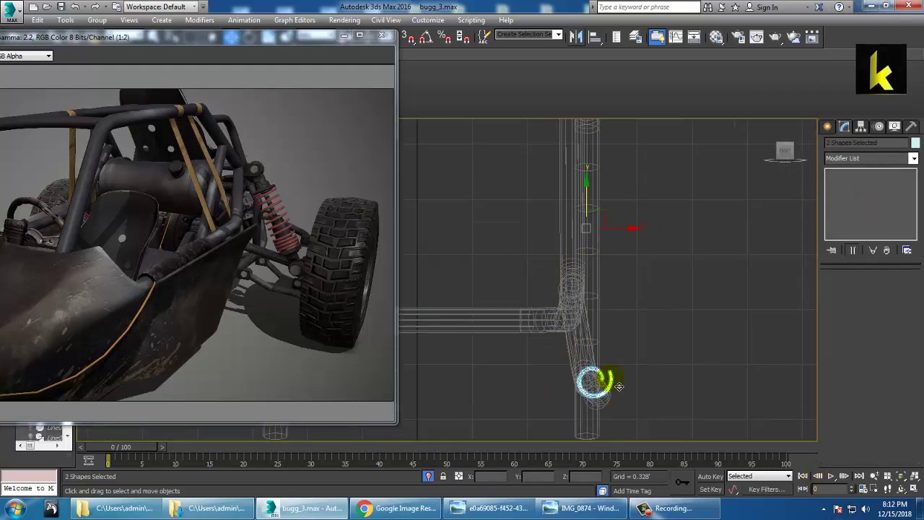
# Convert both selected strap wraps to editable splines and clear the selection.
pyautogui.rightClick(611, 322)
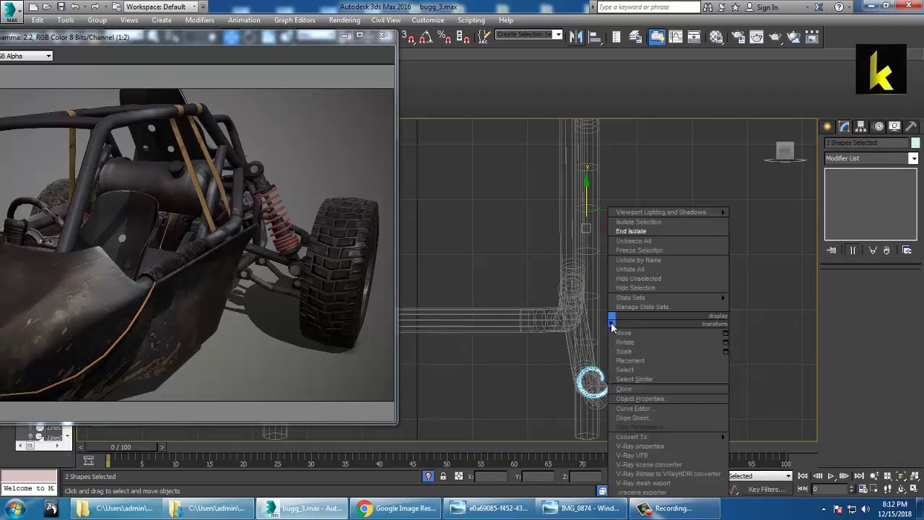
pyautogui.moveTo(693, 436)
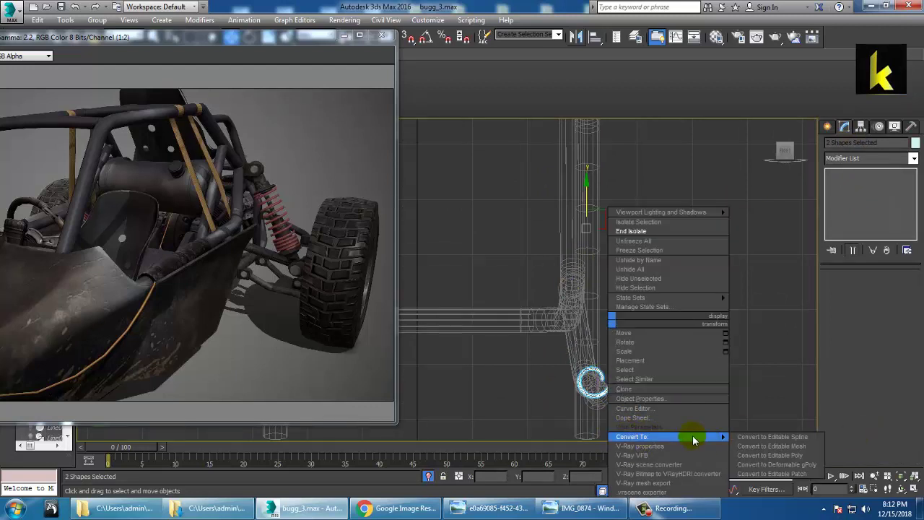
pyautogui.click(769, 439)
pyautogui.click(732, 371)
pyautogui.moveTo(639, 205); pyautogui.dragTo(651, 295, button='middle')
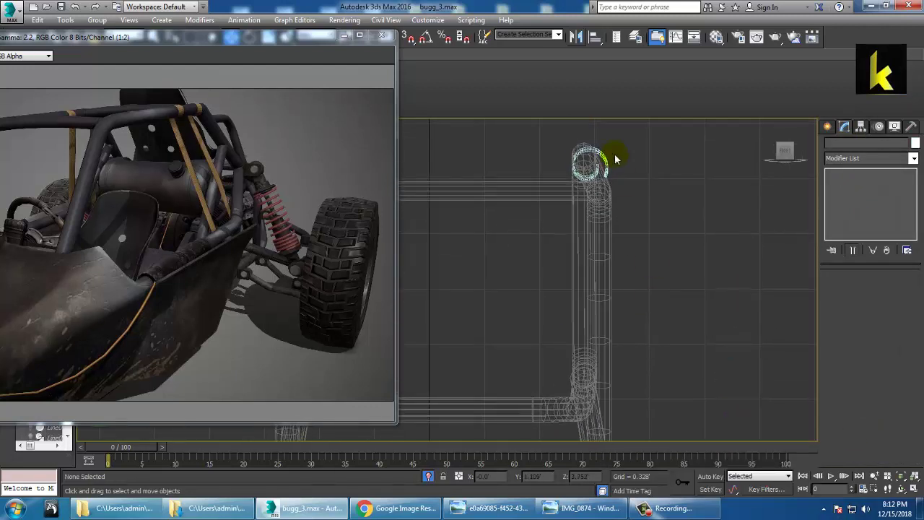
# Attach the lower side-rail wrap to the upper tube wrap so both form one spline object.
pyautogui.click(610, 167)
pyautogui.moveTo(857, 381); pyautogui.dragTo(877, 126)
pyautogui.moveTo(845, 397); pyautogui.dragTo(841, 285)
pyautogui.click(844, 374)
pyautogui.moveTo(789, 360); pyautogui.dragTo(761, 277, button='middle')
pyautogui.click(593, 384)
pyautogui.rightClick(659, 267)
pyautogui.moveTo(646, 132); pyautogui.dragTo(683, 283, button='middle')
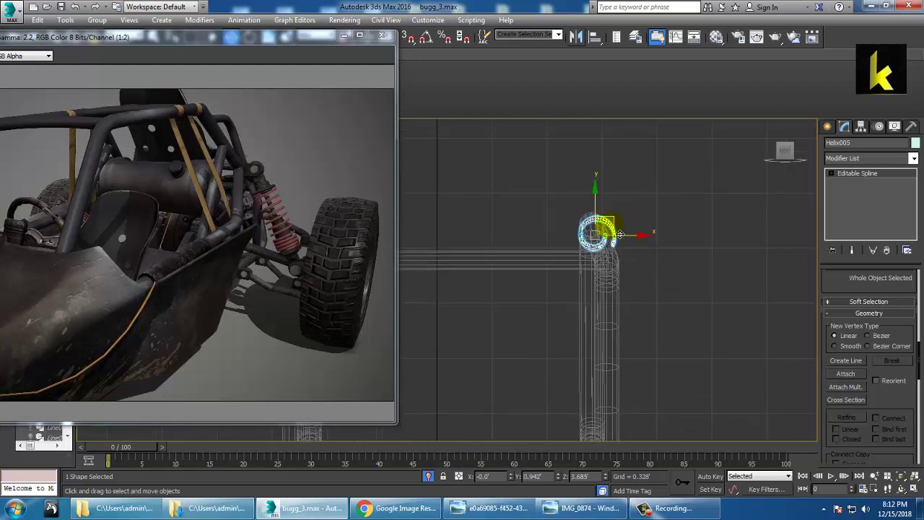
# Extend the open end of the upper wrap straight down to the lower wrap with Insert, forming the vertical strap.
pyautogui.click(828, 127)
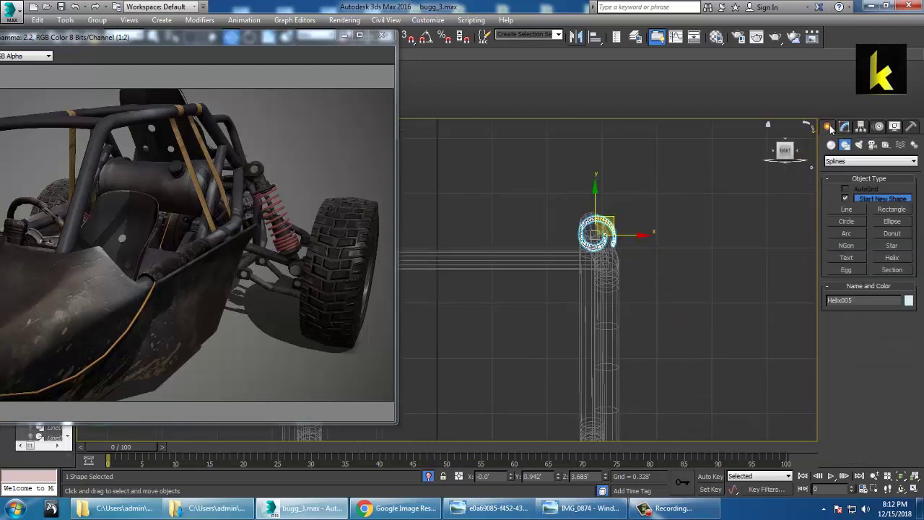
pyautogui.click(844, 127)
pyautogui.moveTo(902, 403); pyautogui.dragTo(895, 218)
pyautogui.click(892, 358)
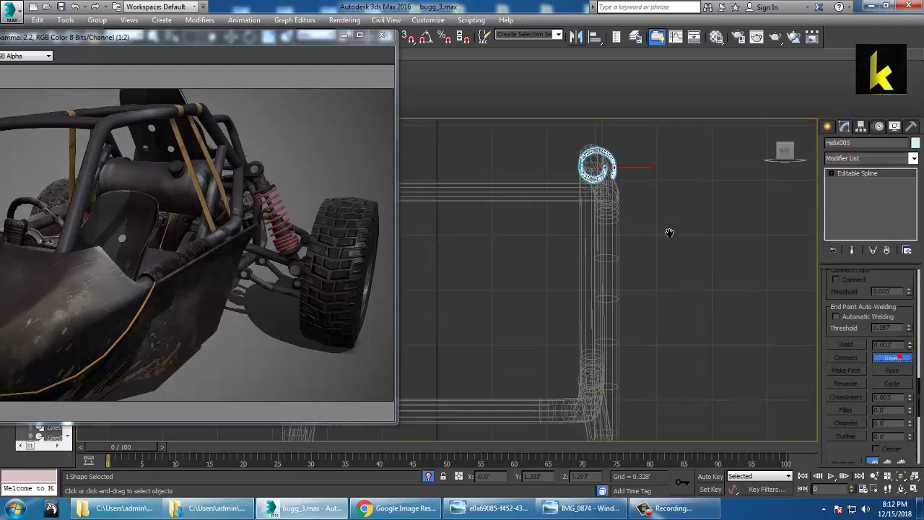
pyautogui.click(614, 171)
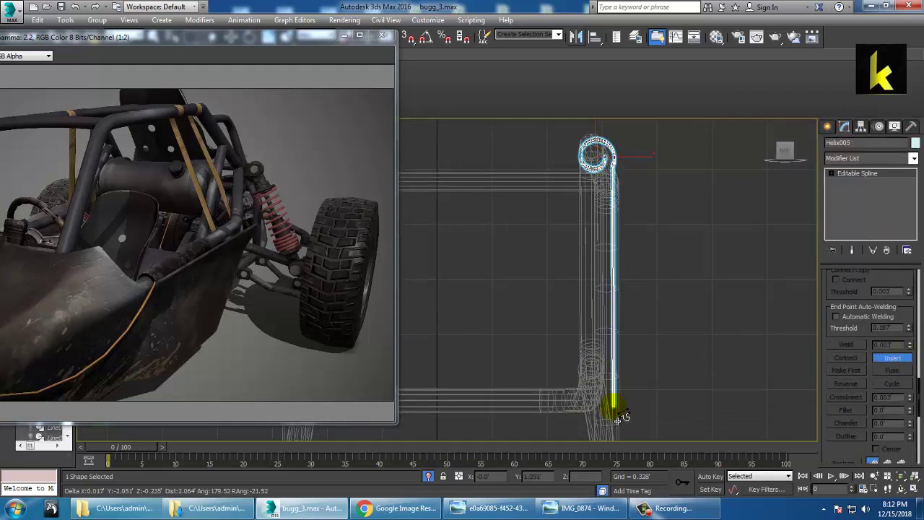
pyautogui.moveTo(618, 394); pyautogui.dragTo(630, 332, button='middle')
pyautogui.click(642, 396)
pyautogui.rightClick(642, 396)
pyautogui.rightClick(652, 391)
# Set the strap's object color to gray and leave its sub-object editing.
pyautogui.hotkey('alt', 'w')
pyautogui.rightClick(703, 385)
pyautogui.hotkey('alt', 'w')
pyautogui.keyDown('alt'); pyautogui.moveTo(701, 377); pyautogui.dragTo(636, 370, button='middle'); pyautogui.keyUp('alt')
pyautogui.keyDown('alt'); pyautogui.moveTo(595, 343); pyautogui.dragTo(599, 300, button='middle'); pyautogui.keyUp('alt')
pyautogui.click(862, 174)
pyautogui.click(916, 143)
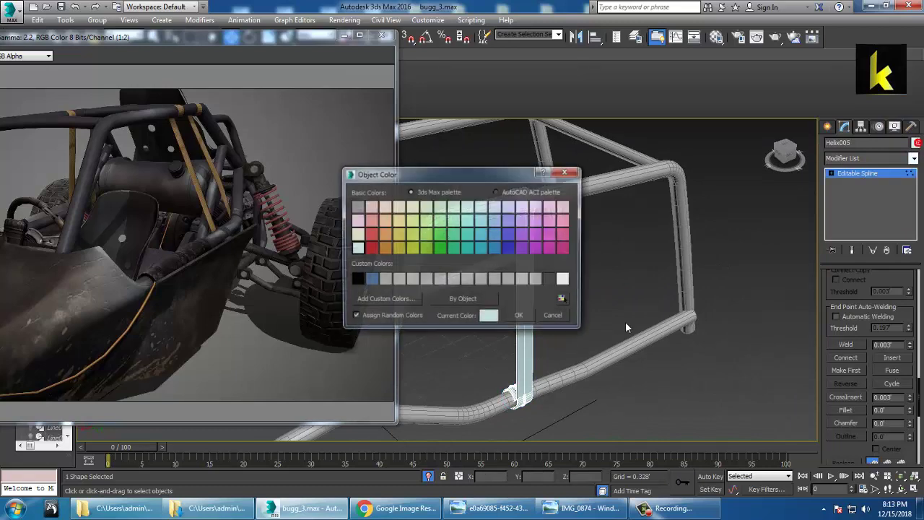
pyautogui.click(538, 278)
pyautogui.click(530, 317)
pyautogui.keyDown('alt'); pyautogui.moveTo(706, 353); pyautogui.dragTo(549, 329, button='middle'); pyautogui.keyUp('alt')
pyautogui.click(861, 177)
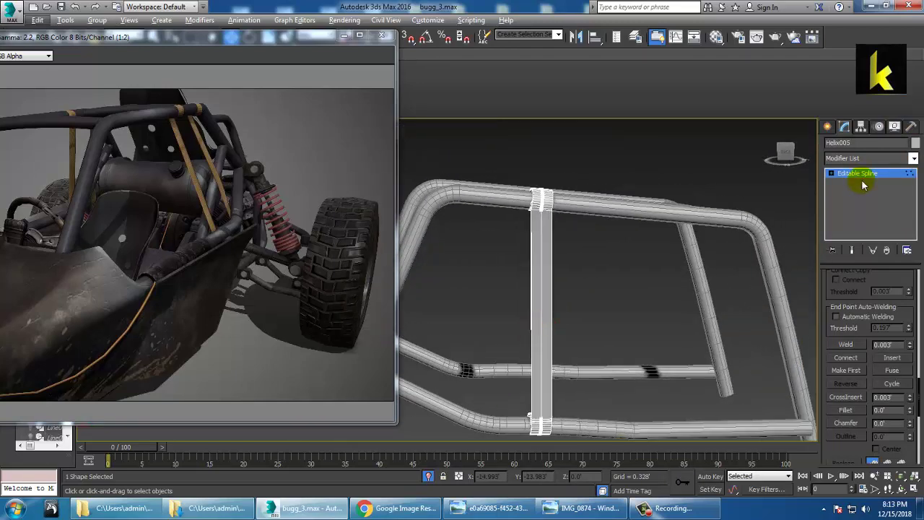
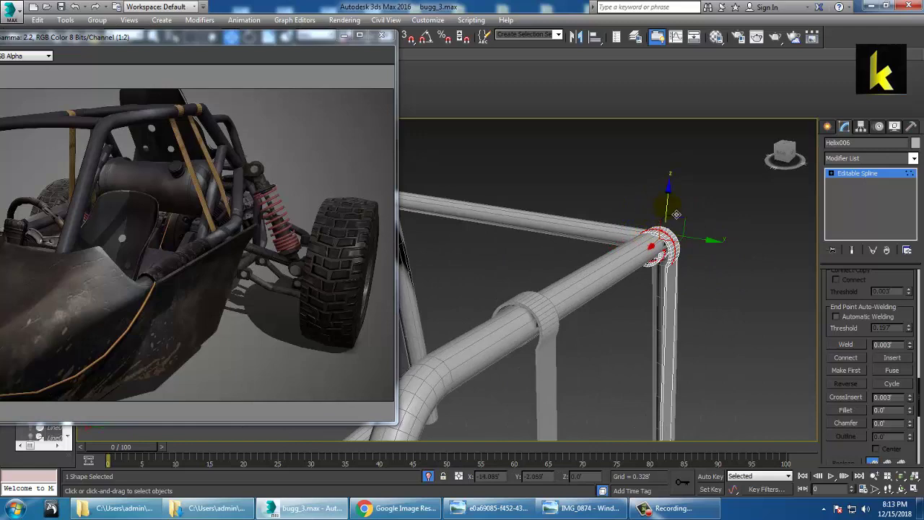
# Finish editing the rear strap, then slide the front strap rearward along the roll cage to sit beside it.
pyautogui.click(862, 178)
pyautogui.keyDown('alt'); pyautogui.moveTo(693, 296); pyautogui.dragTo(606, 319, button='middle'); pyautogui.keyUp('alt')
pyautogui.scroll(-5, 604, 315)
pyautogui.scroll(2, 607, 319)
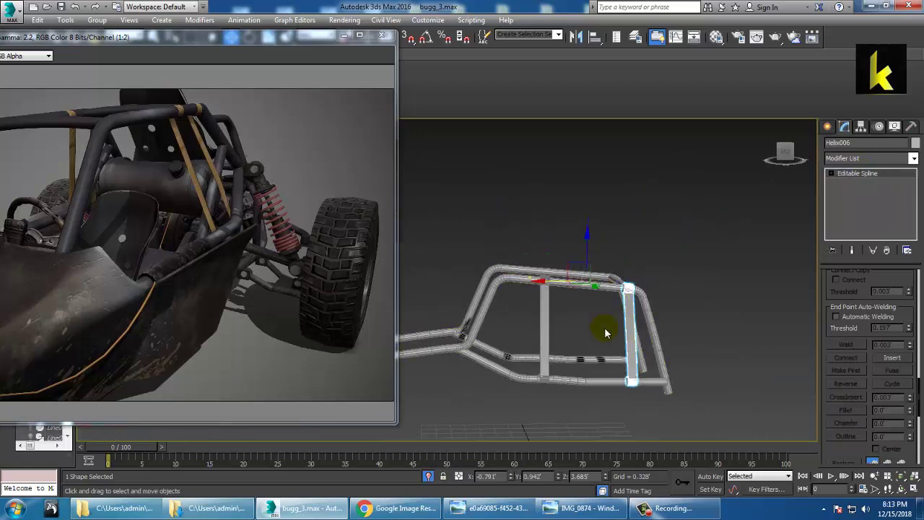
pyautogui.click(555, 331)
pyautogui.moveTo(513, 293); pyautogui.dragTo(567, 308)
# Move the upper wrap vertices of the front strap down and outward so they fit around the cage's upper tube.
pyautogui.scroll(6, 635, 296)
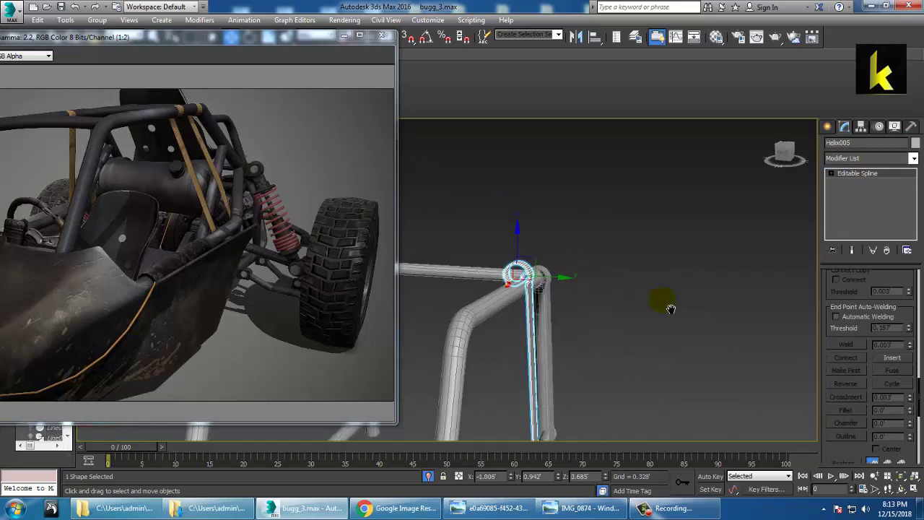
pyautogui.press('1')
pyautogui.moveTo(491, 200); pyautogui.dragTo(588, 309)
pyautogui.moveTo(550, 254); pyautogui.dragTo(638, 263, button='middle')
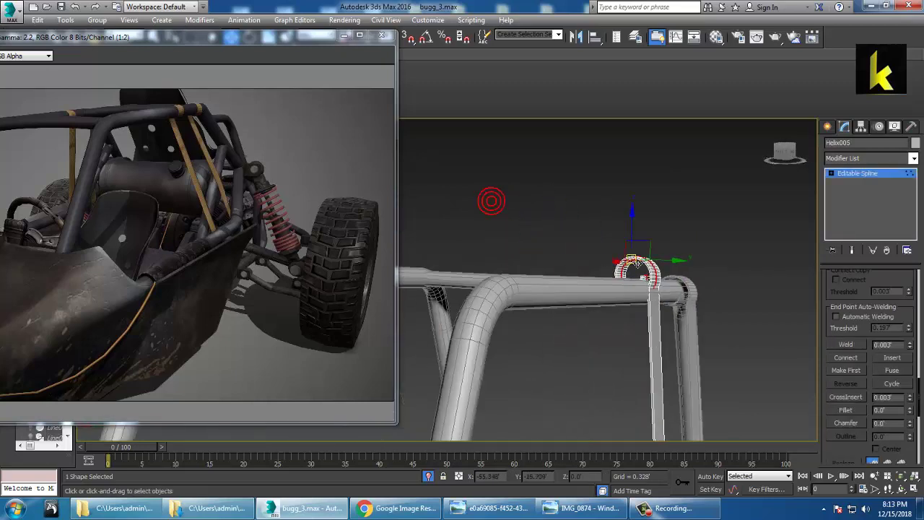
pyautogui.moveTo(638, 234); pyautogui.dragTo(639, 248)
pyautogui.keyDown('alt'); pyautogui.moveTo(645, 250); pyautogui.dragTo(658, 284, button='middle'); pyautogui.keyUp('alt')
pyautogui.moveTo(659, 284); pyautogui.dragTo(697, 301)
pyautogui.moveTo(697, 301); pyautogui.dragTo(640, 294, button='middle')
# Move the lower wrap vertices of the front strap down and outward so they fit around the lower side rail.
pyautogui.moveTo(594, 361); pyautogui.dragTo(604, 372)
pyautogui.keyDown('alt'); pyautogui.moveTo(567, 290); pyautogui.dragTo(609, 288, button='middle'); pyautogui.keyUp('alt')
pyautogui.scroll(2, 632, 242)
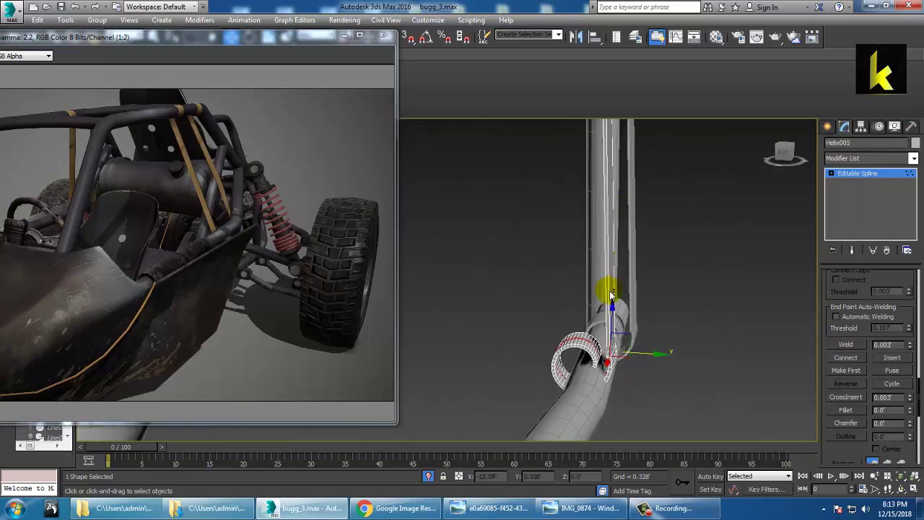
pyautogui.moveTo(618, 318); pyautogui.dragTo(618, 328)
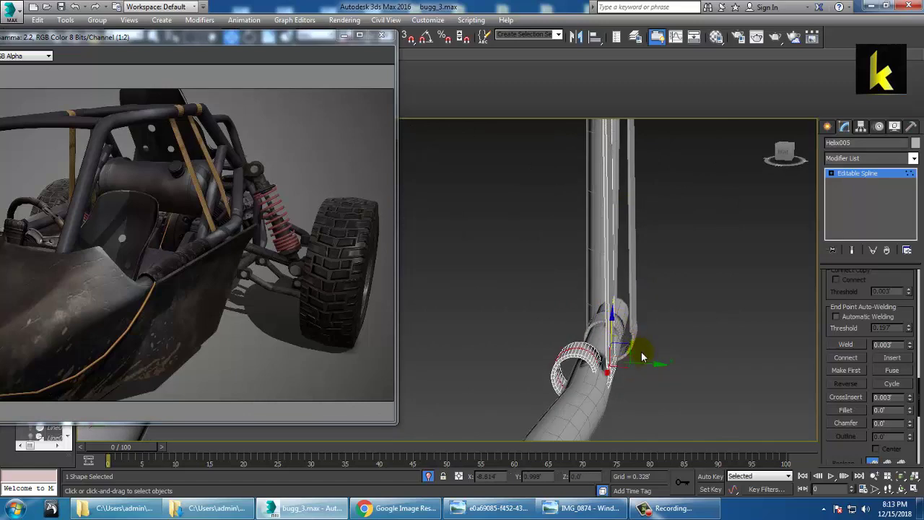
pyautogui.moveTo(648, 367); pyautogui.dragTo(662, 370)
pyautogui.scroll(-4, 695, 322)
pyautogui.keyDown('alt'); pyautogui.moveTo(698, 320); pyautogui.dragTo(642, 320, button='middle'); pyautogui.keyUp('alt')
pyautogui.click(882, 173)
# Select both straps and mirror them as a copy across the YZ axis.
pyautogui.moveTo(710, 267)
pyautogui.keyDown('alt'); pyautogui.mouseDown(button='middle')
pyautogui.moveTo(714, 303)
pyautogui.moveTo(716, 274)
pyautogui.mouseUp(button='middle'); pyautogui.keyUp('alt')
pyautogui.keyDown('ctrl'); pyautogui.click(711, 295); pyautogui.keyUp('ctrl')
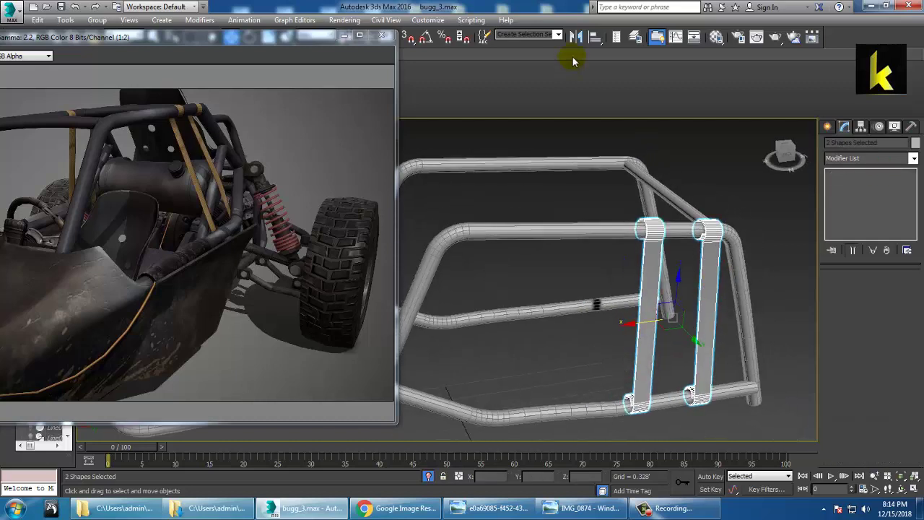
pyautogui.click(575, 37)
pyautogui.click(449, 280)
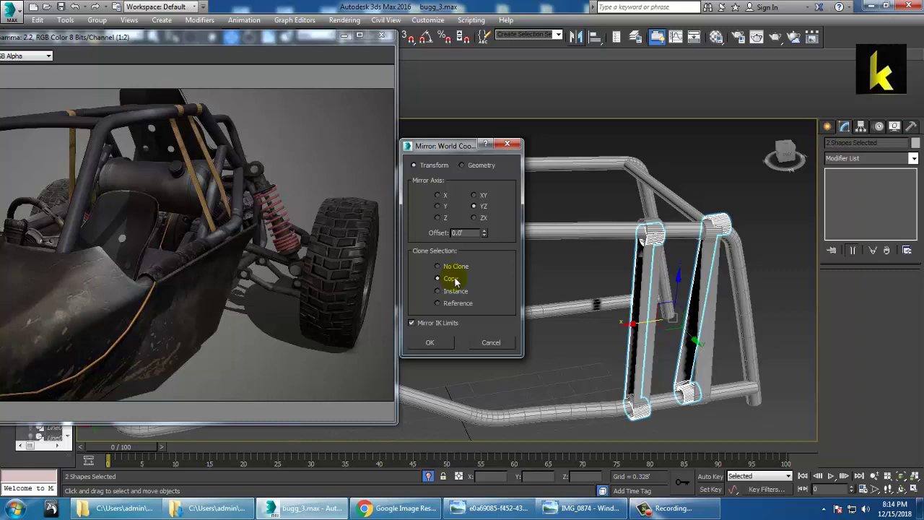
pyautogui.click(433, 346)
# Move the two mirrored straps across to the opposite side of the roll cage and align them with its tubes.
pyautogui.keyDown('alt'); pyautogui.moveTo(622, 319); pyautogui.dragTo(700, 341, button='middle'); pyautogui.keyUp('alt')
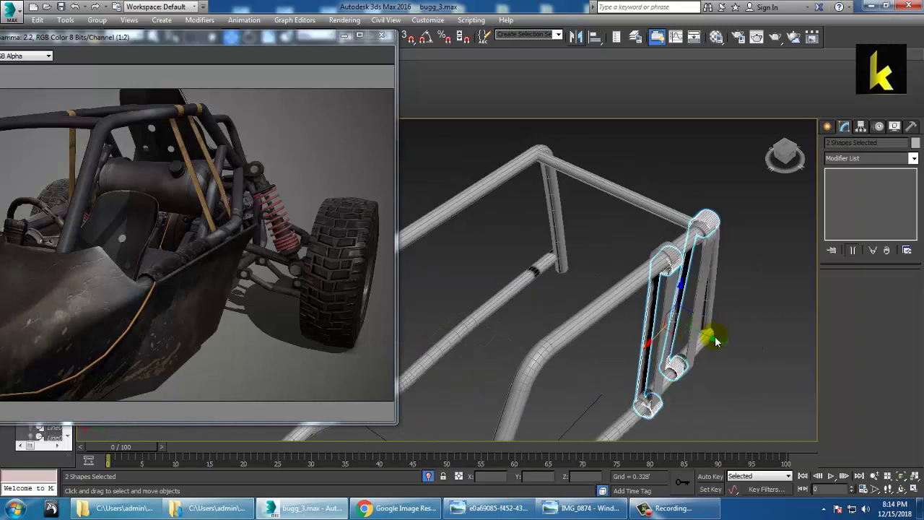
pyautogui.moveTo(721, 349); pyautogui.dragTo(547, 289)
pyautogui.keyDown('alt'); pyautogui.moveTo(547, 289); pyautogui.dragTo(563, 299, button='middle'); pyautogui.keyUp('alt')
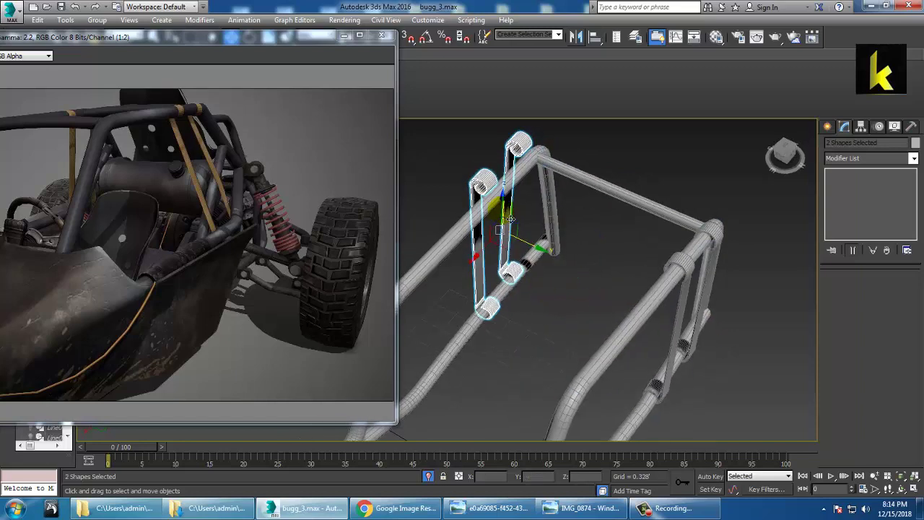
pyautogui.keyDown('alt'); pyautogui.moveTo(490, 243); pyautogui.dragTo(541, 275, button='middle'); pyautogui.keyUp('alt')
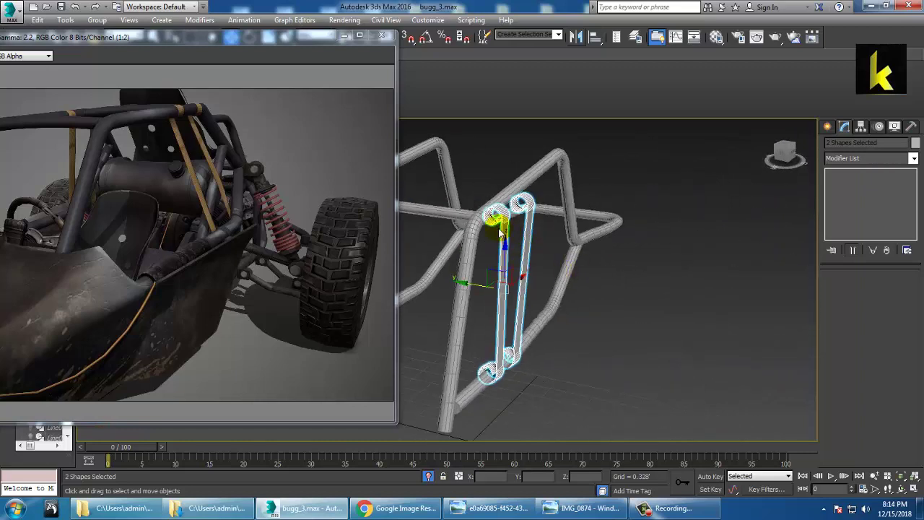
pyautogui.moveTo(514, 227); pyautogui.dragTo(513, 224)
pyautogui.click(600, 196)
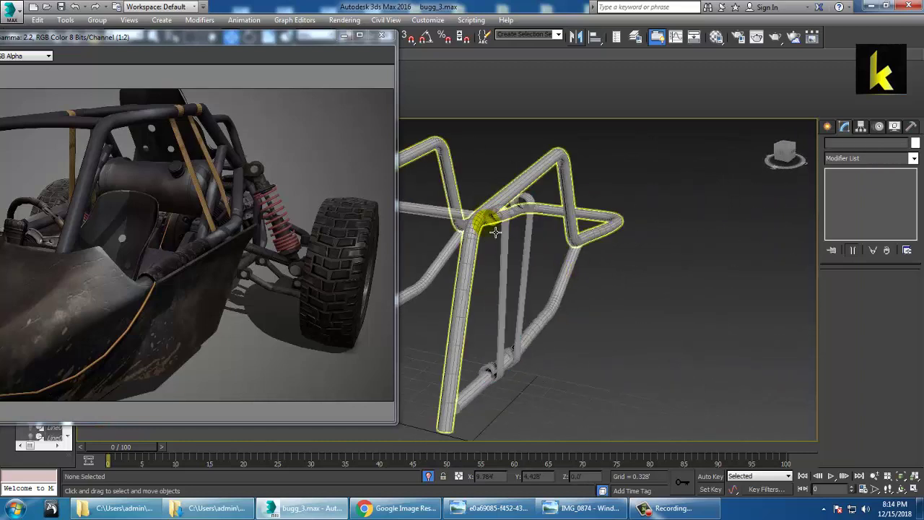
# Adjust the wrap vertices of the mirrored rear strap to fit around the cage's tubes, lowering the bottom wrap onto the side rail.
pyautogui.click(503, 233)
pyautogui.press('1')
pyautogui.moveTo(449, 172); pyautogui.dragTo(534, 240)
pyautogui.keyDown('alt'); pyautogui.moveTo(539, 234); pyautogui.dragTo(452, 343, button='middle'); pyautogui.keyUp('alt')
pyautogui.scroll(4, 517, 397)
pyautogui.moveTo(517, 397); pyautogui.dragTo(522, 332, button='middle')
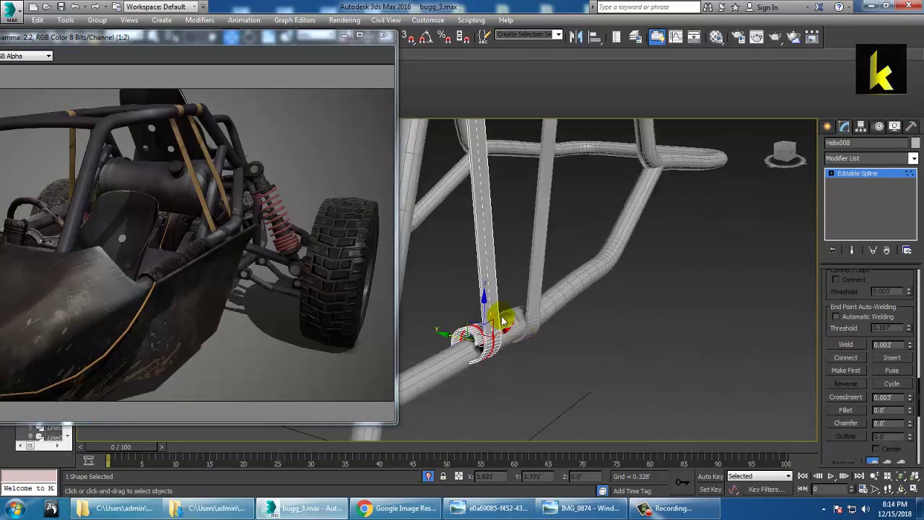
pyautogui.moveTo(492, 310); pyautogui.dragTo(493, 316)
pyautogui.keyDown('alt'); pyautogui.moveTo(547, 325); pyautogui.dragTo(489, 330, button='middle'); pyautogui.keyUp('alt')
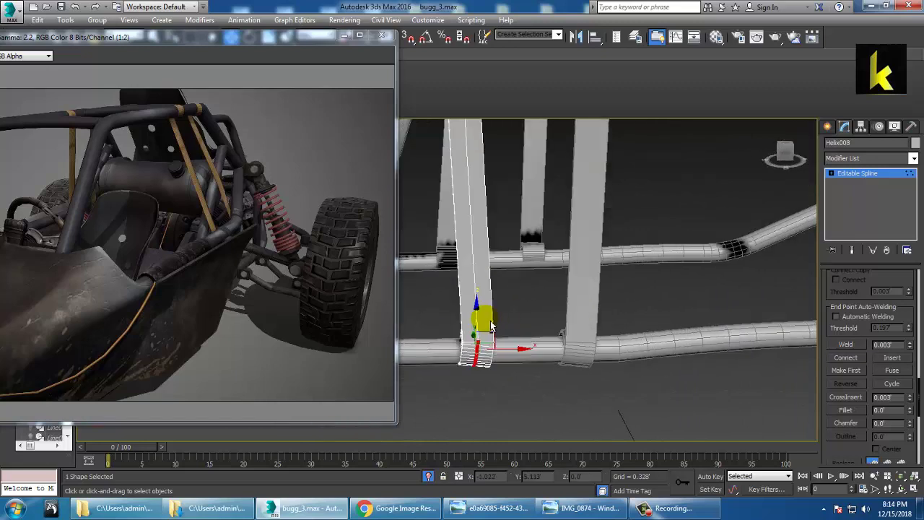
# Rotate the mirrored rear strap's lower wrap to follow the side rail and shift it along the rail.
pyautogui.press('e')
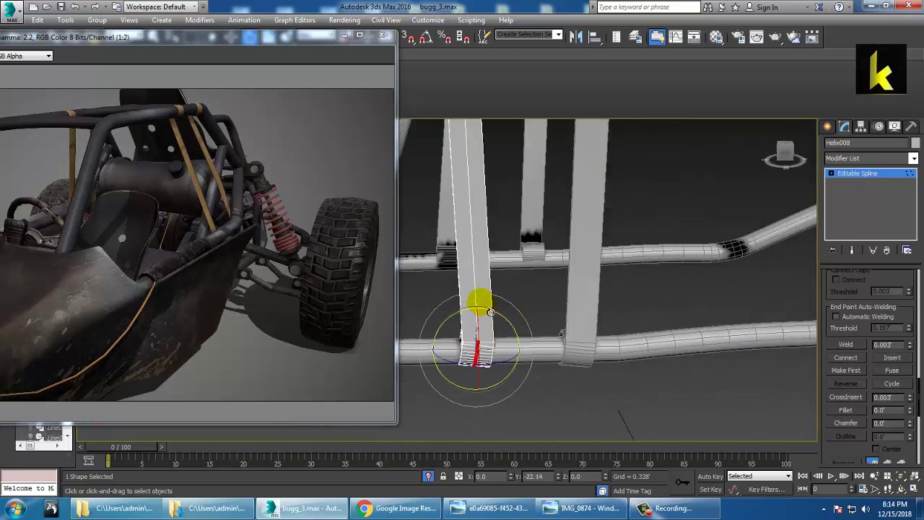
pyautogui.keyDown('alt'); pyautogui.moveTo(514, 323); pyautogui.dragTo(484, 330, button='middle'); pyautogui.keyUp('alt')
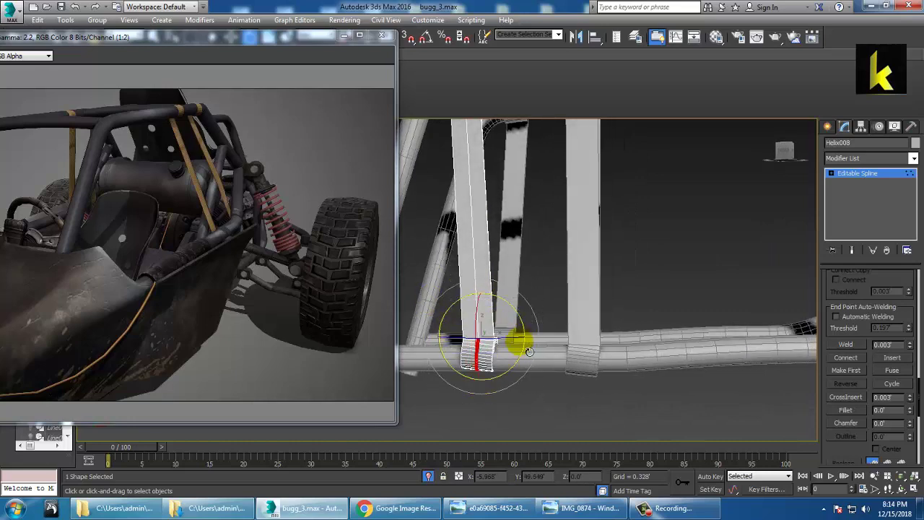
pyautogui.press('w')
pyautogui.moveTo(529, 337); pyautogui.dragTo(503, 338)
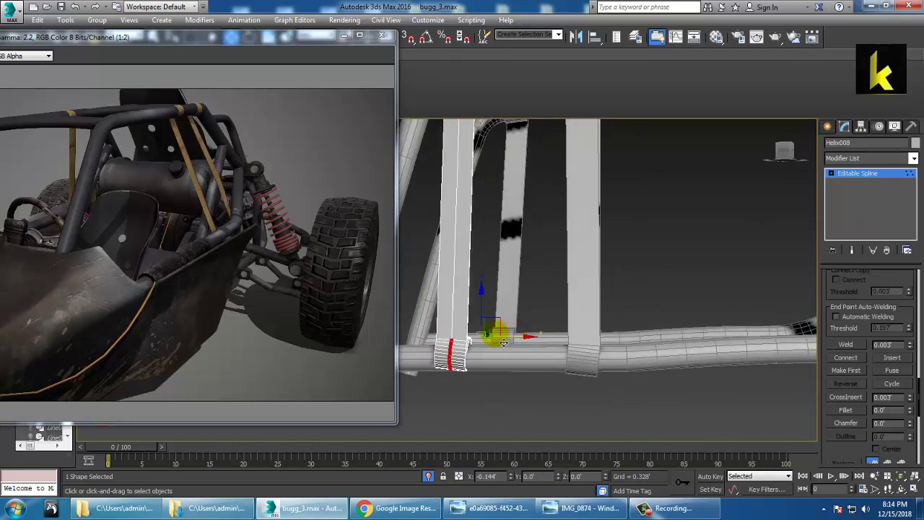
pyautogui.keyDown('alt'); pyautogui.moveTo(518, 324); pyautogui.dragTo(540, 338, button='middle'); pyautogui.keyUp('alt')
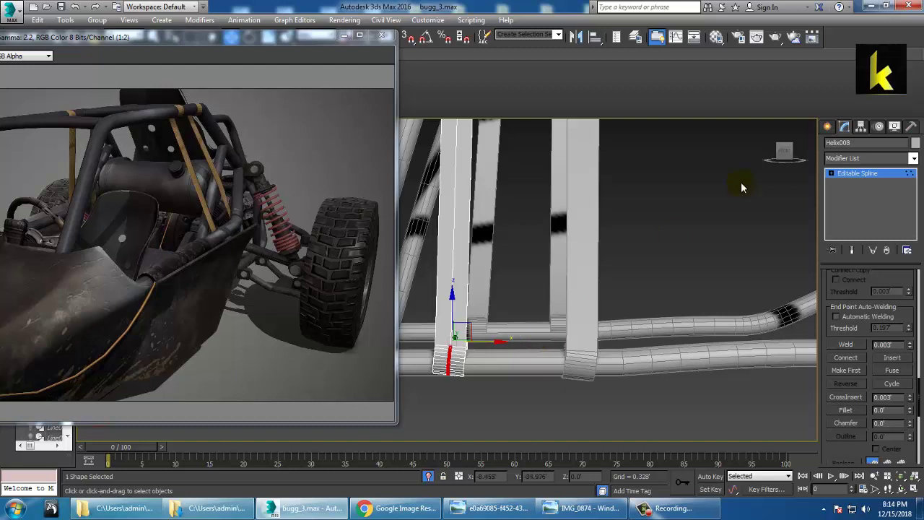
pyautogui.moveTo(497, 341); pyautogui.dragTo(511, 346)
pyautogui.press('e')
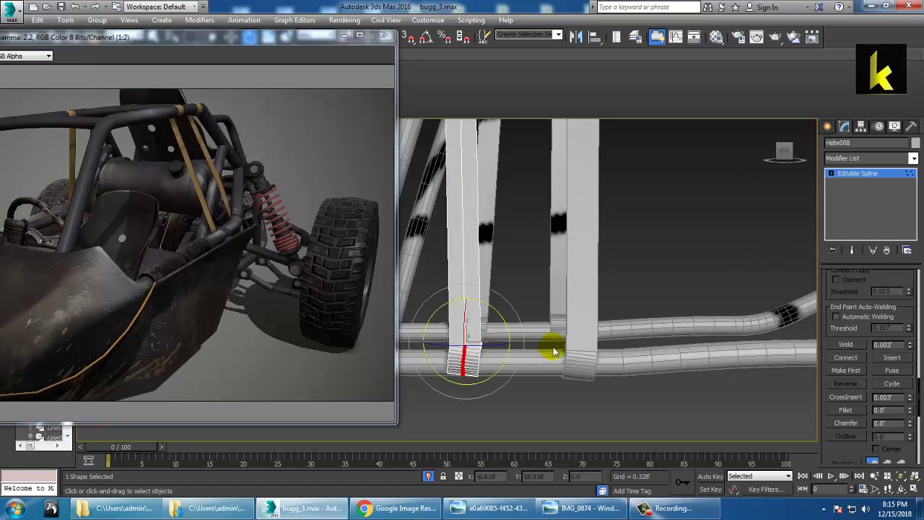
pyautogui.keyDown('alt'); pyautogui.moveTo(473, 288); pyautogui.dragTo(490, 320, button='middle'); pyautogui.keyUp('alt')
pyautogui.click(846, 178)
# Rotate and nudge the lower wrap vertices of the mirrored front strap to align with the side rail.
pyautogui.click(551, 270)
pyautogui.press('1')
pyautogui.moveTo(510, 330); pyautogui.dragTo(575, 355)
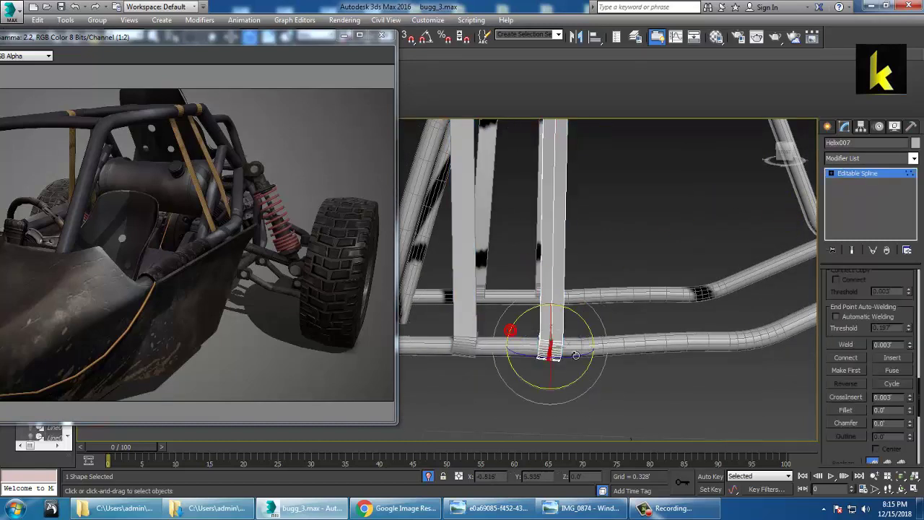
pyautogui.press('w')
pyautogui.moveTo(553, 315); pyautogui.dragTo(554, 315)
pyautogui.press('e')
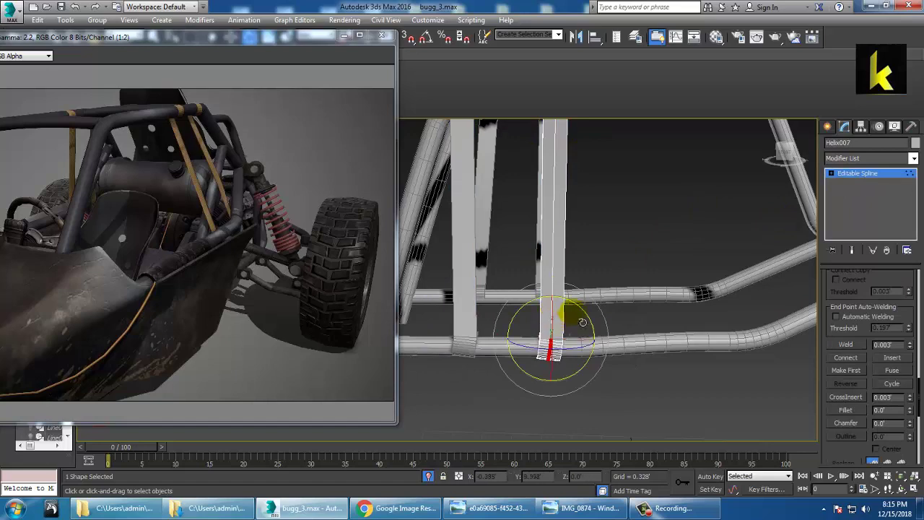
# Move the mirrored front strap's upper wrap vertices up and across onto the cage's upper tube.
pyautogui.moveTo(546, 231)
pyautogui.mouseDown(button='middle')
pyautogui.moveTo(546, 357)
pyautogui.moveTo(567, 249)
pyautogui.mouseUp(button='middle')
pyautogui.moveTo(534, 159); pyautogui.dragTo(617, 269)
pyautogui.keyDown('alt'); pyautogui.moveTo(617, 269); pyautogui.dragTo(596, 218, button='middle'); pyautogui.keyUp('alt')
pyautogui.press('w')
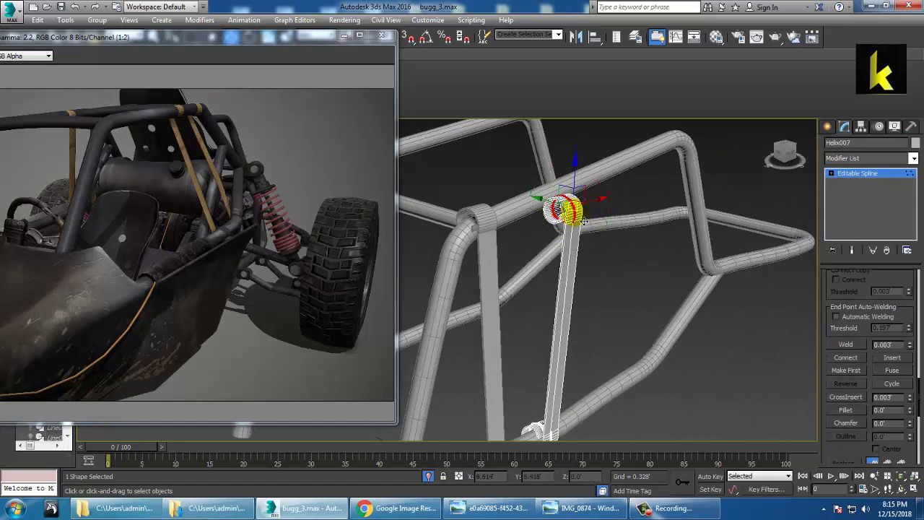
pyautogui.moveTo(554, 200); pyautogui.dragTo(547, 168)
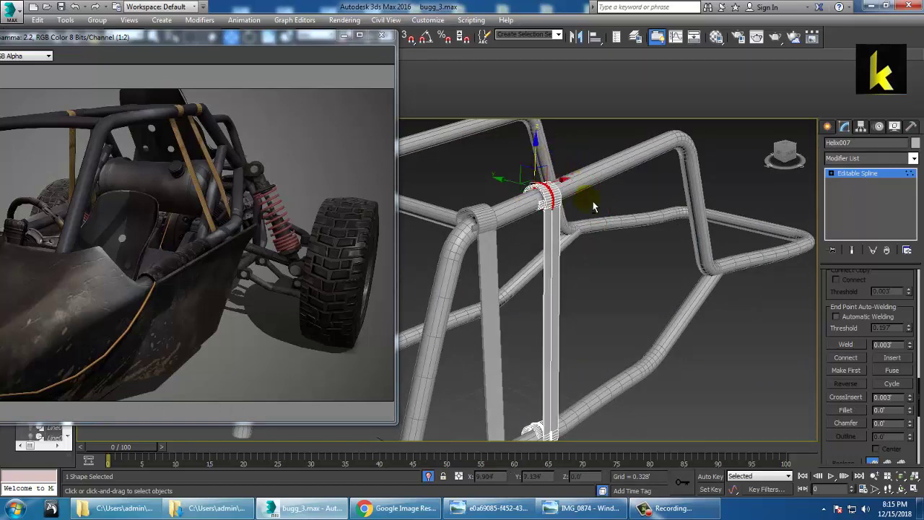
pyautogui.keyDown('alt'); pyautogui.moveTo(586, 201); pyautogui.dragTo(435, 190, button='middle'); pyautogui.keyUp('alt')
pyautogui.click(868, 173)
# Shift the mirrored rear strap's upper wrap vertices forward along the upper tube, away from the cage's corner bend.
pyautogui.keyDown('alt'); pyautogui.moveTo(670, 228); pyautogui.dragTo(434, 243, button='middle'); pyautogui.keyUp('alt')
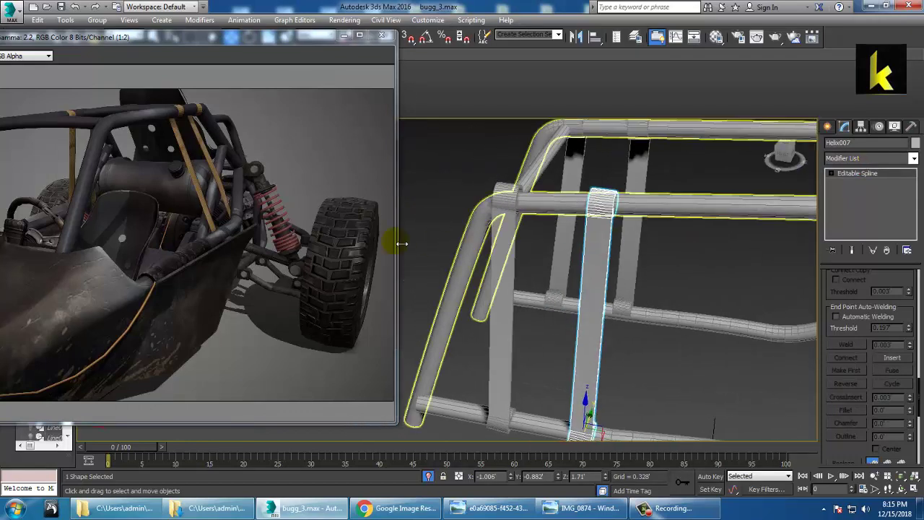
pyautogui.click(501, 220)
pyautogui.press('1')
pyautogui.moveTo(445, 147); pyautogui.dragTo(569, 219)
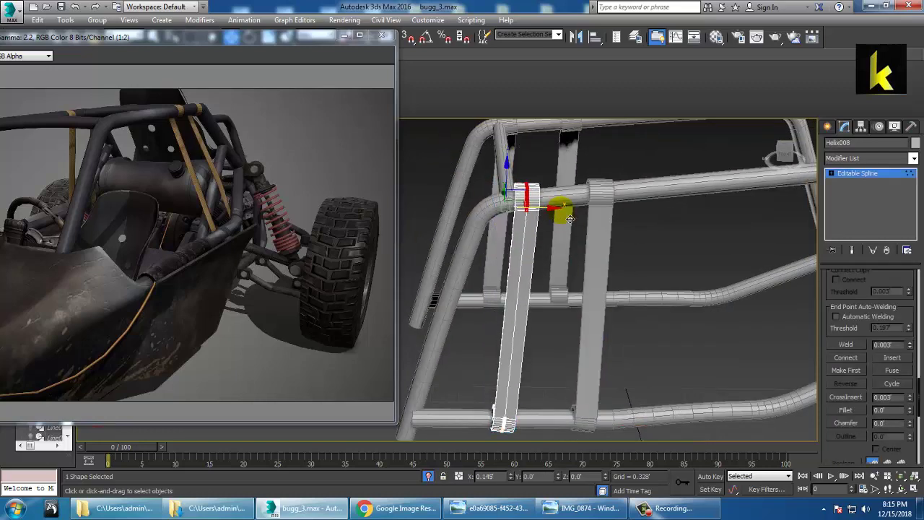
pyautogui.scroll(-4, 570, 224)
pyautogui.keyDown('alt'); pyautogui.moveTo(584, 241); pyautogui.dragTo(644, 249, button='middle'); pyautogui.keyUp('alt')
pyautogui.click(867, 174)
pyautogui.keyDown('alt'); pyautogui.moveTo(704, 310); pyautogui.dragTo(611, 342, button='middle'); pyautogui.keyUp('alt')
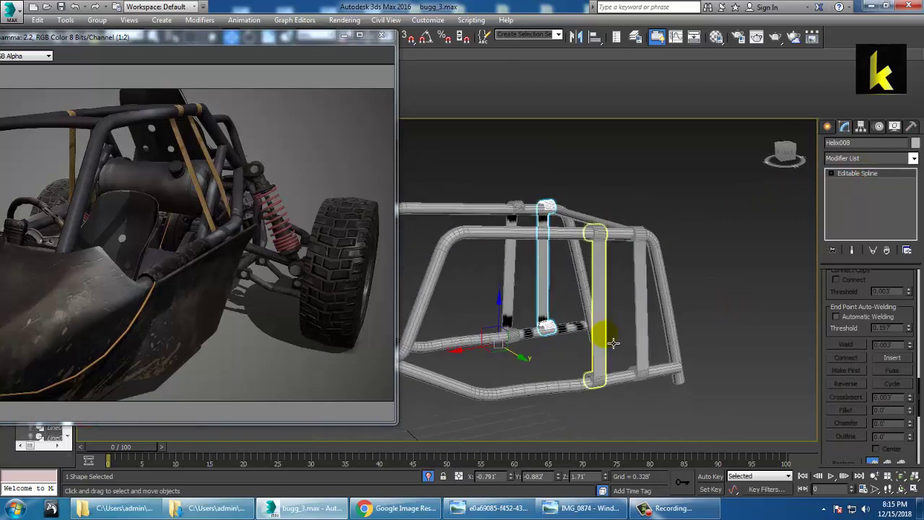
# Nudge the lower wrap vertices of the far-side strap nearest the cage's corner bend onto the side rail.
pyautogui.moveTo(167, 38); pyautogui.dragTo(224, 23)
pyautogui.moveTo(584, 221); pyautogui.dragTo(647, 205, button='middle')
pyautogui.rightClick(731, 148)
pyautogui.click(625, 276)
pyautogui.click(628, 361)
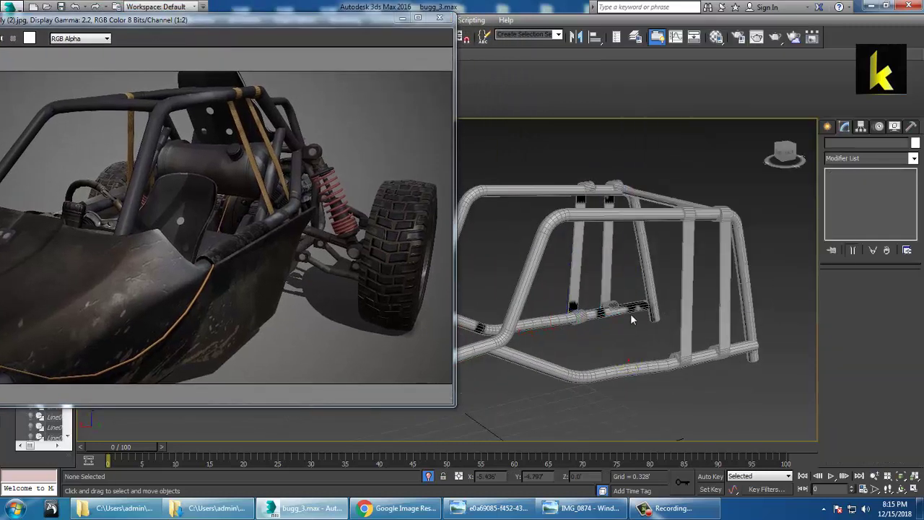
pyautogui.keyDown('alt'); pyautogui.moveTo(630, 318); pyautogui.dragTo(612, 311, button='middle'); pyautogui.keyUp('alt')
pyautogui.scroll(4, 612, 311)
pyautogui.click(585, 239)
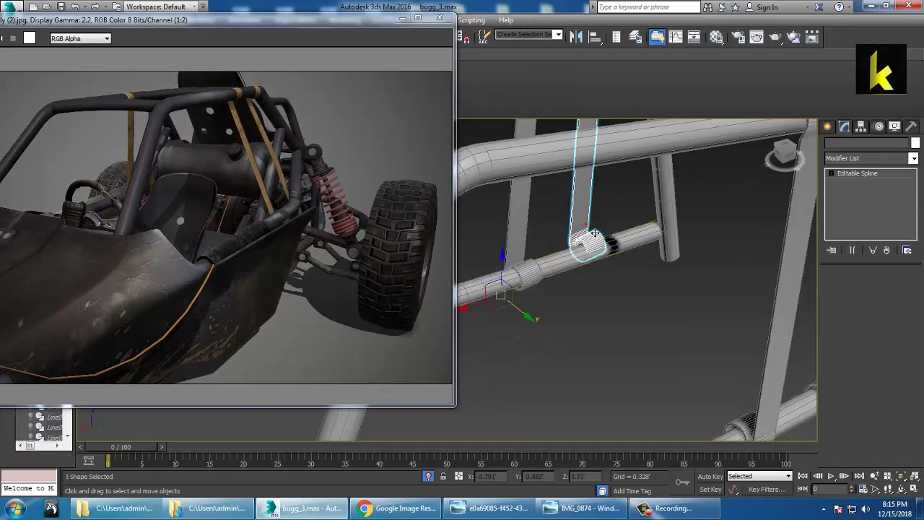
pyautogui.press('1')
pyautogui.moveTo(547, 225); pyautogui.dragTo(652, 307)
pyautogui.moveTo(609, 252); pyautogui.dragTo(622, 264)
pyautogui.click(644, 293)
pyautogui.keyDown('alt'); pyautogui.moveTo(715, 324); pyautogui.dragTo(693, 337, button='middle'); pyautogui.keyUp('alt')
# Adjust the upper wrap vertices of the two far-side straps on the cage's upper tube.
pyautogui.scroll(-5, 687, 357)
pyautogui.scroll(4, 697, 330)
pyautogui.moveTo(670, 274); pyautogui.dragTo(672, 322, button='middle')
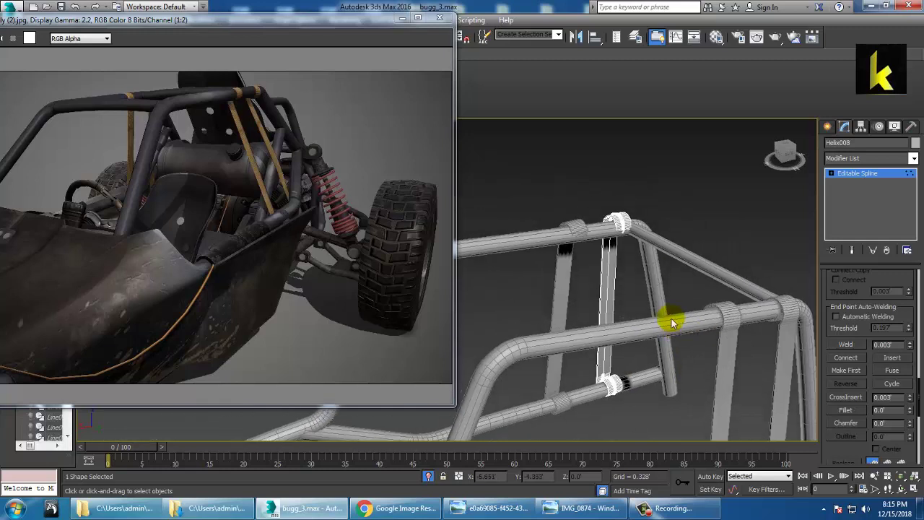
pyautogui.moveTo(642, 250); pyautogui.dragTo(646, 237)
pyautogui.click(876, 175)
pyautogui.click(567, 244)
pyautogui.press('1')
pyautogui.moveTo(537, 172); pyautogui.dragTo(606, 262)
pyautogui.click(876, 176)
# Restore the full buggy from isolation and move both near-side straps rearward along the roll cage.
pyautogui.rightClick(691, 173)
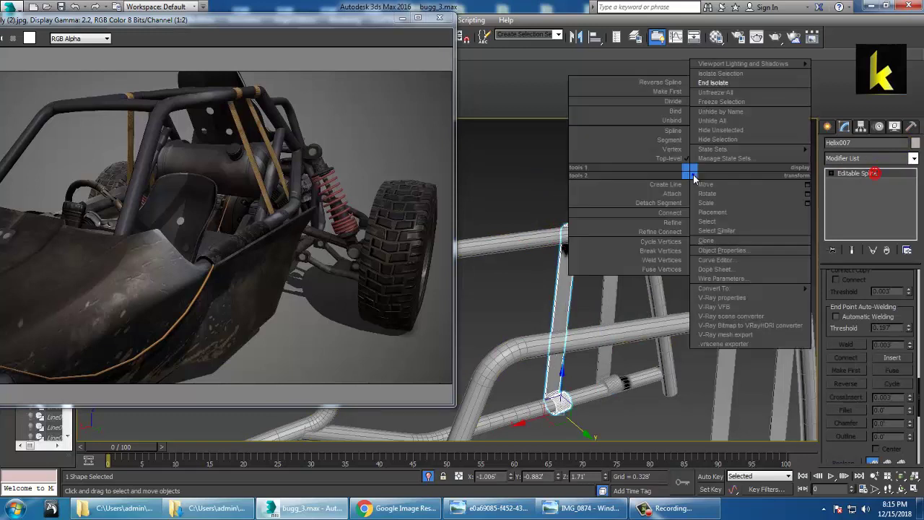
pyautogui.click(725, 86)
pyautogui.scroll(-3, 674, 245)
pyautogui.keyDown('alt'); pyautogui.moveTo(667, 240); pyautogui.dragTo(470, 232, button='middle'); pyautogui.keyUp('alt')
pyautogui.scroll(4, 666, 219)
pyautogui.moveTo(683, 187); pyautogui.dragTo(691, 227, button='middle')
pyautogui.moveTo(751, 230); pyautogui.dragTo(623, 251, button='middle')
pyautogui.scroll(3, 695, 245)
pyautogui.keyDown('ctrl'); pyautogui.click(547, 252); pyautogui.keyUp('ctrl')
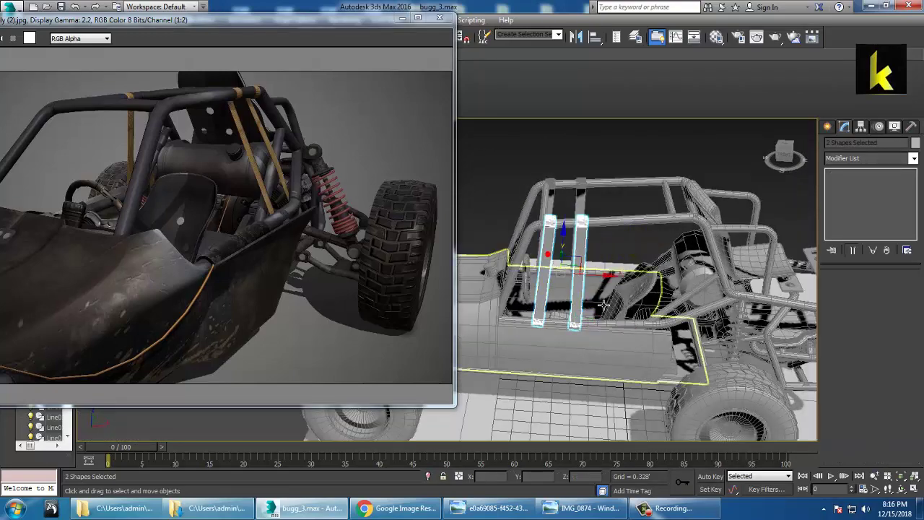
pyautogui.keyDown('alt'); pyautogui.moveTo(700, 212); pyautogui.dragTo(671, 270, button='middle'); pyautogui.keyUp('alt')
pyautogui.scroll(5, 622, 250)
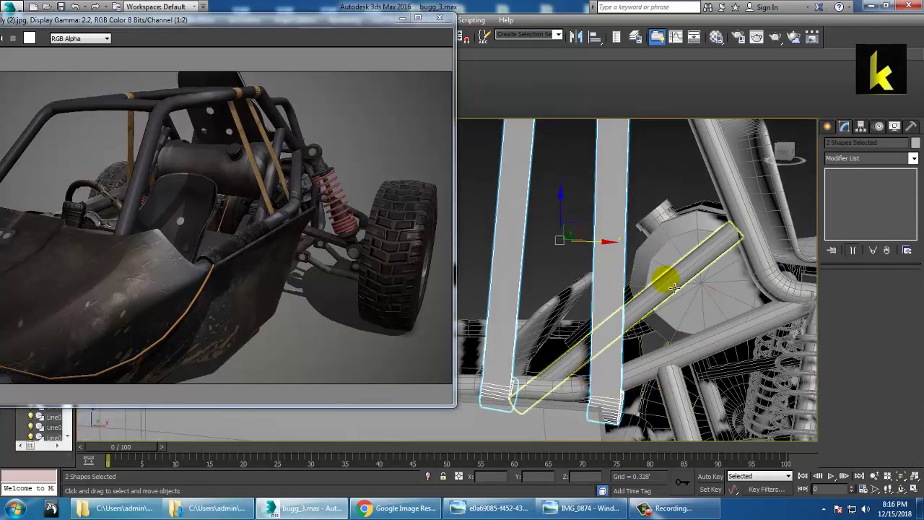
# Raise the near-side rear strap's lower wrap vertices onto the side rail.
pyautogui.click(608, 290)
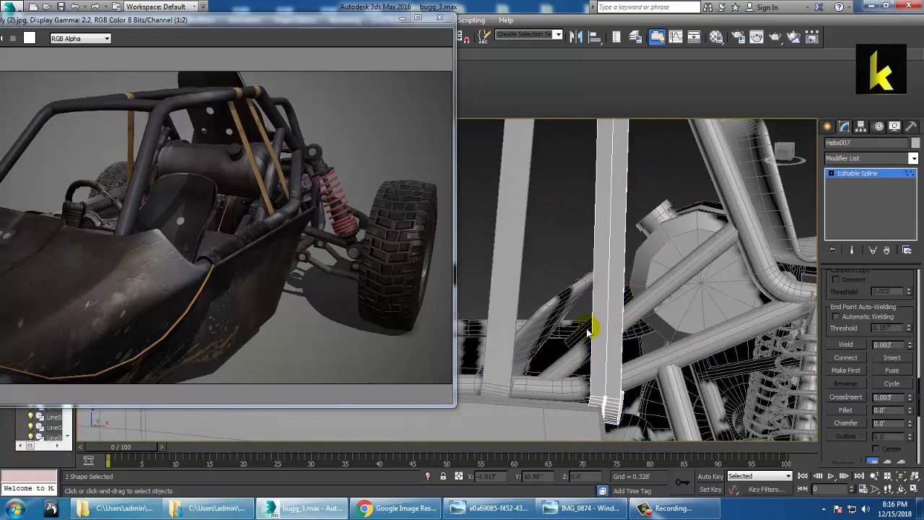
pyautogui.moveTo(592, 379); pyautogui.dragTo(571, 352)
pyautogui.keyDown('alt'); pyautogui.moveTo(567, 350); pyautogui.dragTo(644, 237, button='middle'); pyautogui.keyUp('alt')
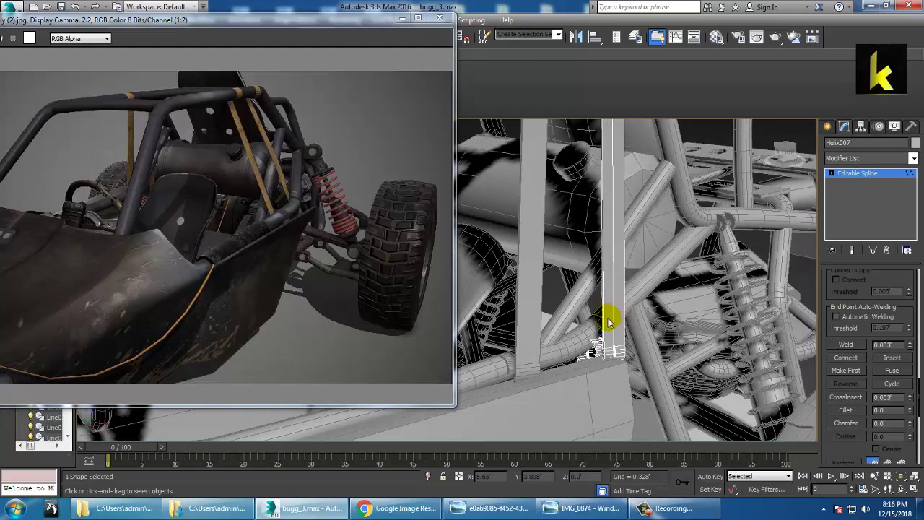
pyautogui.moveTo(619, 335); pyautogui.dragTo(620, 306)
pyautogui.moveTo(665, 303)
pyautogui.keyDown('alt'); pyautogui.mouseDown(button='middle')
pyautogui.moveTo(616, 307)
pyautogui.moveTo(648, 277)
pyautogui.moveTo(660, 310)
pyautogui.moveTo(662, 297)
pyautogui.mouseUp(button='middle'); pyautogui.keyUp('alt')
pyautogui.press('w')
pyautogui.scroll(-2, 648, 278)
pyautogui.keyDown('alt'); pyautogui.moveTo(714, 229); pyautogui.dragTo(677, 243, button='middle'); pyautogui.keyUp('alt')
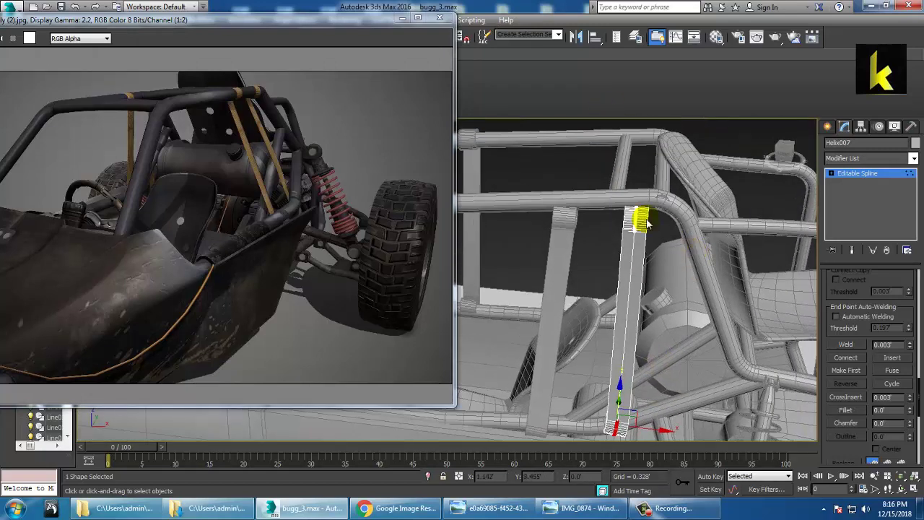
# Raise the near-side rear strap's upper wrap vertices about 0.13' and shift them across onto the upper tube.
pyautogui.moveTo(597, 176); pyautogui.dragTo(721, 292)
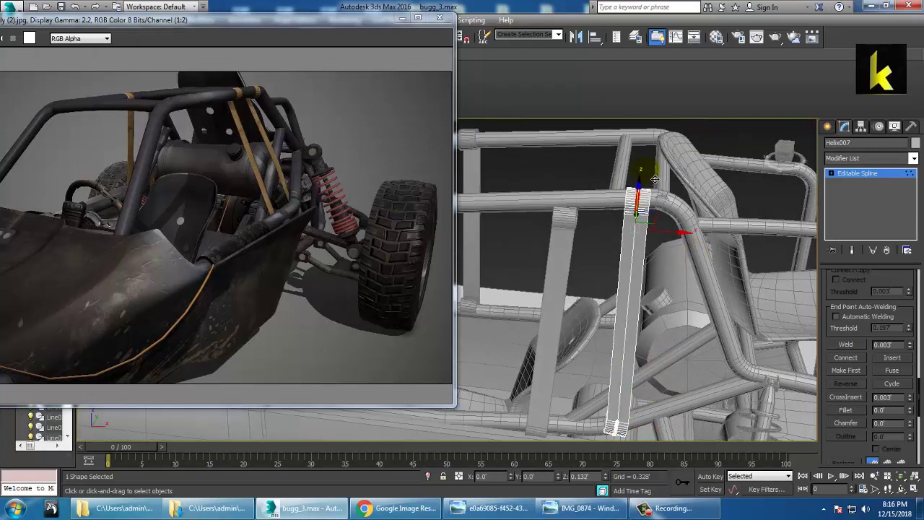
pyautogui.moveTo(678, 217); pyautogui.dragTo(660, 207)
pyautogui.keyDown('alt'); pyautogui.moveTo(663, 209); pyautogui.dragTo(682, 271, button='middle'); pyautogui.keyUp('alt')
pyautogui.click(859, 173)
pyautogui.keyDown('alt'); pyautogui.moveTo(506, 277); pyautogui.dragTo(518, 284, button='middle'); pyautogui.keyUp('alt')
# Move the near-side front strap's upper wrap vertices onto the cage's upper tube.
pyautogui.click(561, 268)
pyautogui.press('1')
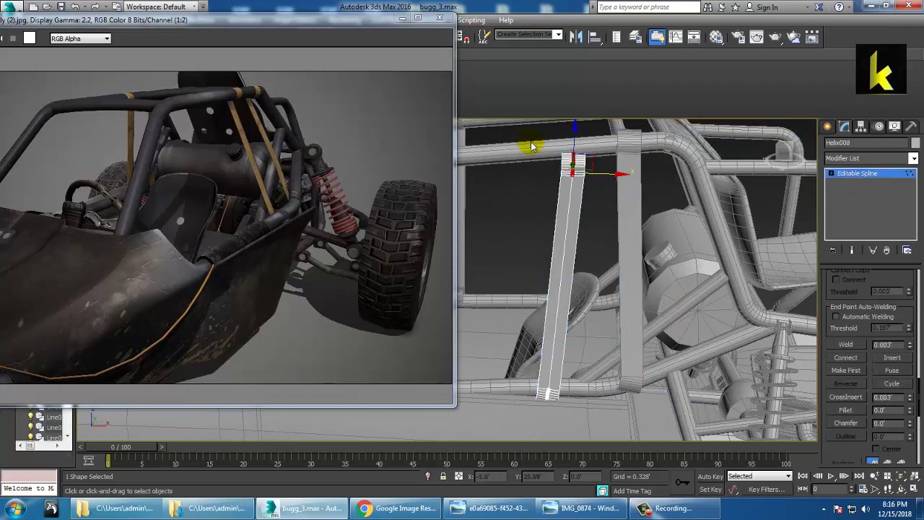
pyautogui.moveTo(607, 189); pyautogui.dragTo(599, 222, button='middle')
pyautogui.moveTo(567, 178); pyautogui.dragTo(577, 148)
pyautogui.hotkey('ctrl', 'z')
pyautogui.keyDown('alt'); pyautogui.moveTo(576, 148); pyautogui.dragTo(610, 180, button='middle'); pyautogui.keyUp('alt')
pyautogui.moveTo(614, 181); pyautogui.dragTo(586, 179)
pyautogui.keyDown('alt'); pyautogui.moveTo(559, 266); pyautogui.dragTo(576, 264, button='middle'); pyautogui.keyUp('alt')
# Raise the near-side front strap's lower wrap vertices about 0.06' onto the side rail.
pyautogui.moveTo(518, 353); pyautogui.dragTo(574, 427)
pyautogui.keyDown('alt'); pyautogui.moveTo(574, 422); pyautogui.dragTo(619, 345, button='middle'); pyautogui.keyUp('alt')
pyautogui.scroll(2, 626, 382)
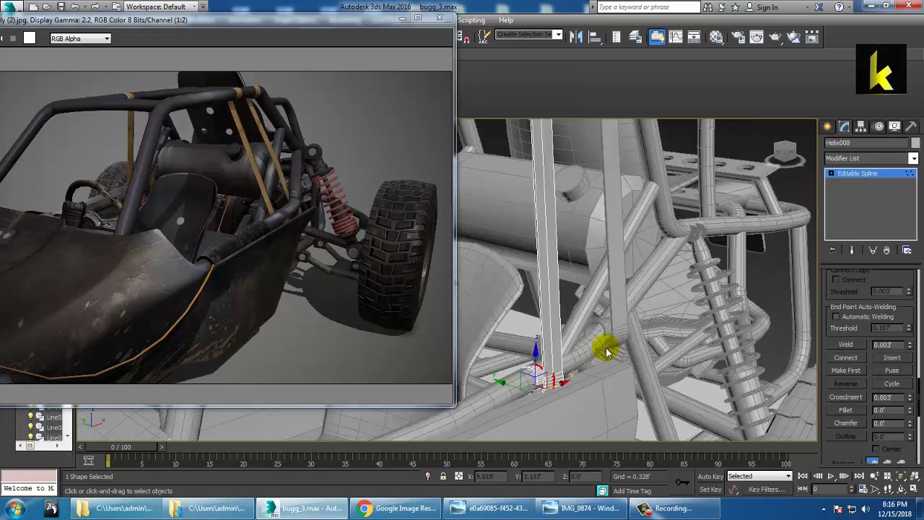
pyautogui.moveTo(562, 349); pyautogui.dragTo(566, 339)
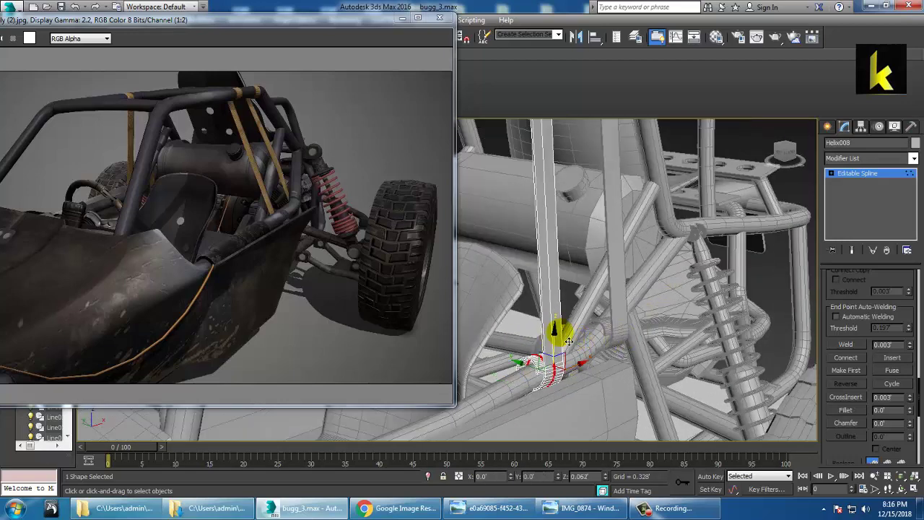
pyautogui.scroll(-3, 566, 341)
pyautogui.keyDown('alt'); pyautogui.moveTo(561, 342); pyautogui.dragTo(663, 352, button='middle'); pyautogui.keyUp('alt')
pyautogui.scroll(-5, 601, 353)
pyautogui.scroll(3, 655, 343)
pyautogui.click(859, 174)
# Select both straps on the opposite side of the cage and move them rearward along it.
pyautogui.moveTo(522, 248); pyautogui.dragTo(634, 329, button='middle')
pyautogui.click(694, 300)
pyautogui.keyDown('ctrl'); pyautogui.click(662, 306); pyautogui.keyUp('ctrl')
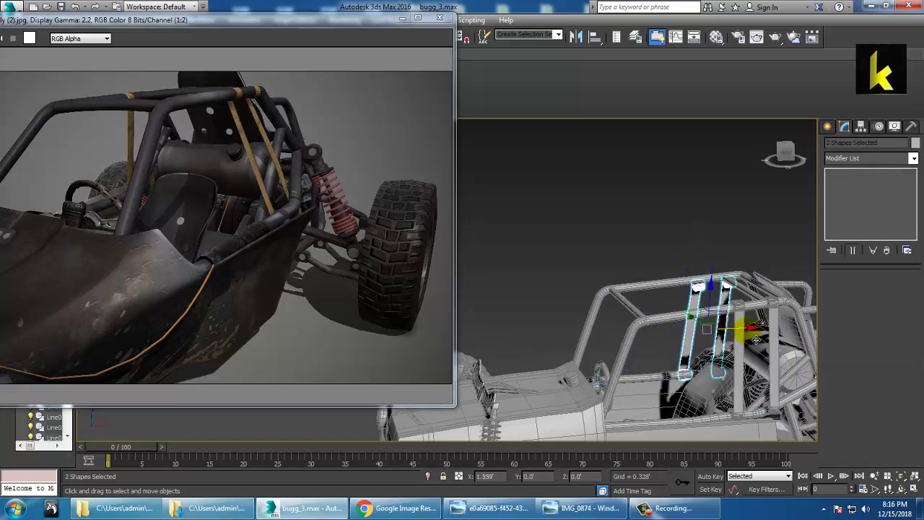
pyautogui.keyDown('alt'); pyautogui.moveTo(745, 339); pyautogui.dragTo(699, 311, button='middle'); pyautogui.keyUp('alt')
pyautogui.scroll(1, 623, 249)
# Raise the opposite-side rear strap's upper wrap vertices onto the upper tube.
pyautogui.click(623, 252)
pyautogui.press('1')
pyautogui.scroll(1, 623, 252)
pyautogui.moveTo(625, 252); pyautogui.dragTo(629, 271, button='middle')
pyautogui.moveTo(627, 239); pyautogui.dragTo(626, 224)
pyautogui.keyDown('alt'); pyautogui.moveTo(625, 249); pyautogui.dragTo(584, 384, button='middle'); pyautogui.keyUp('alt')
pyautogui.moveTo(615, 283); pyautogui.dragTo(614, 215, button='middle')
# Shift and raise the opposite-side rear strap's lower wrap vertices to fit around the side rail.
pyautogui.click(579, 427)
pyautogui.keyDown('alt'); pyautogui.moveTo(569, 304); pyautogui.dragTo(564, 371, button='middle'); pyautogui.keyUp('alt')
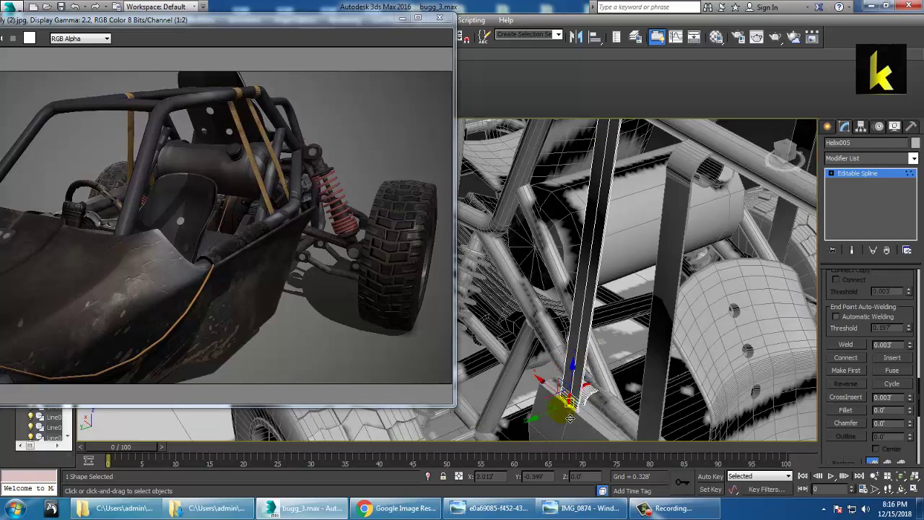
pyautogui.moveTo(555, 418); pyautogui.dragTo(549, 385)
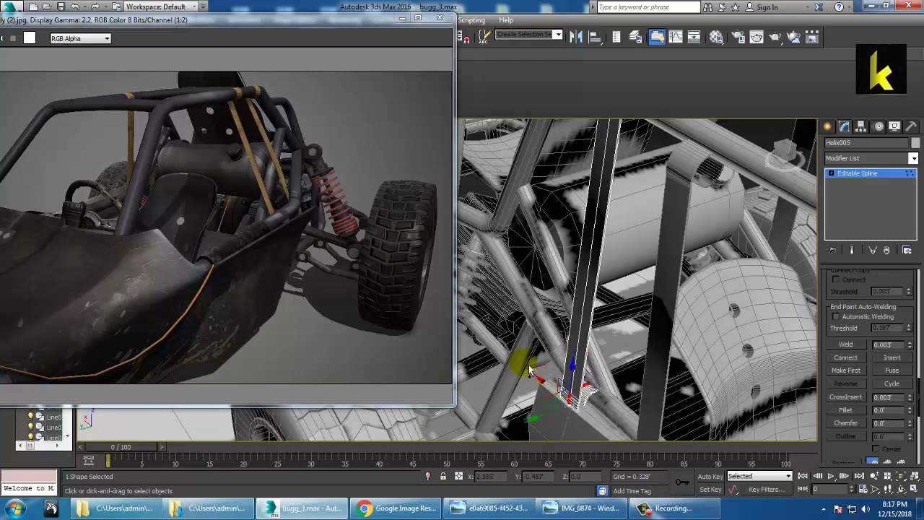
pyautogui.moveTo(561, 417); pyautogui.dragTo(565, 411)
pyautogui.keyDown('alt'); pyautogui.moveTo(567, 410); pyautogui.dragTo(642, 371, button='middle'); pyautogui.keyUp('alt')
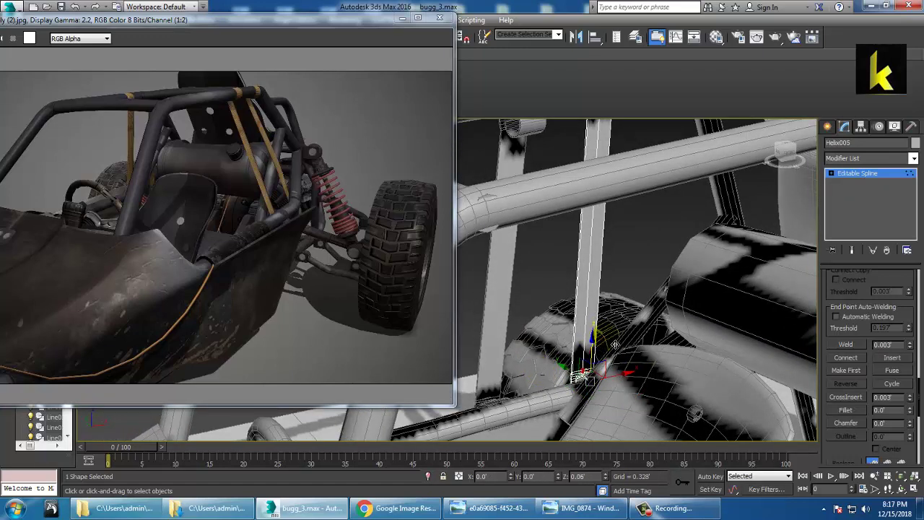
pyautogui.moveTo(617, 378); pyautogui.dragTo(605, 373)
pyautogui.keyDown('alt'); pyautogui.moveTo(605, 373); pyautogui.dragTo(644, 381, button='middle'); pyautogui.keyUp('alt')
pyautogui.click(859, 176)
pyautogui.keyDown('alt'); pyautogui.moveTo(644, 238); pyautogui.dragTo(627, 254, button='middle'); pyautogui.keyUp('alt')
# Raise the opposite-side front strap's upper wrap vertices about 0.16' and shift them inward onto the upper tube.
pyautogui.click(537, 231)
pyautogui.press('1')
pyautogui.keyDown('alt'); pyautogui.moveTo(559, 242); pyautogui.dragTo(530, 206, button='middle'); pyautogui.keyUp('alt')
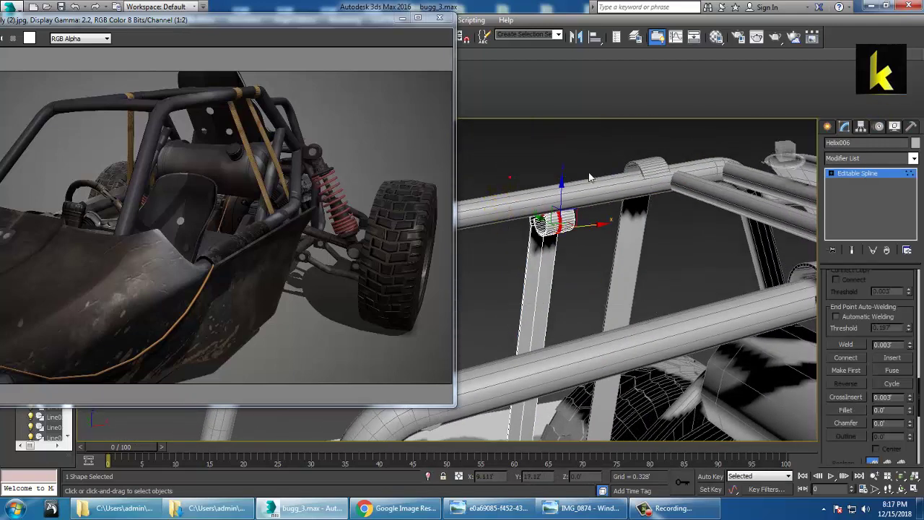
pyautogui.moveTo(589, 178); pyautogui.dragTo(586, 202, button='middle')
pyautogui.moveTo(568, 218); pyautogui.dragTo(569, 186)
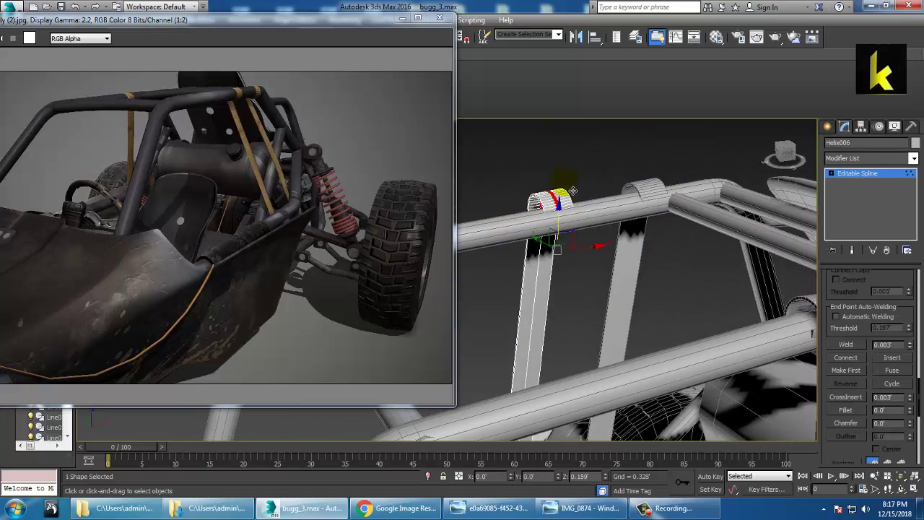
pyautogui.keyDown('alt'); pyautogui.moveTo(575, 196); pyautogui.dragTo(597, 243, button='middle'); pyautogui.keyUp('alt')
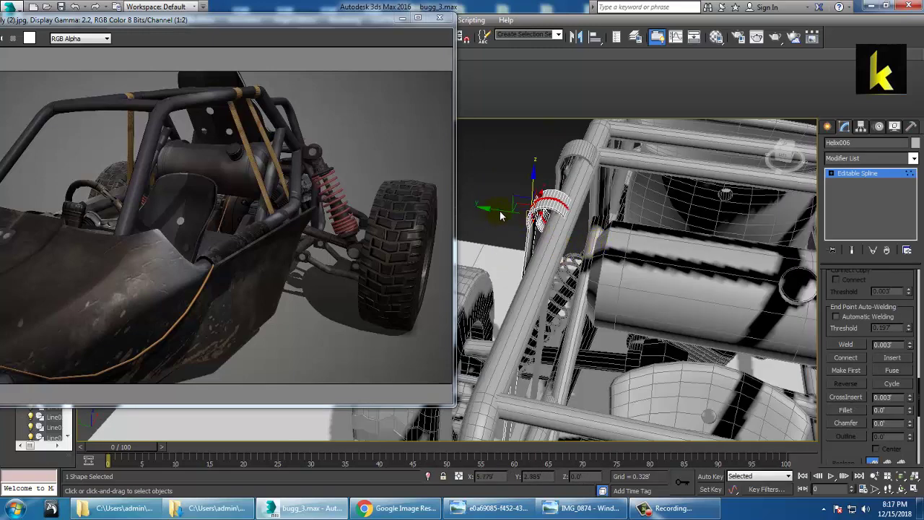
pyautogui.moveTo(511, 217); pyautogui.dragTo(523, 220)
pyautogui.keyDown('alt'); pyautogui.moveTo(632, 321); pyautogui.dragTo(571, 289, button='middle'); pyautogui.keyUp('alt')
# Shift the opposite-side front strap's lower wrap vertices onto the side rail and finish vertex editing.
pyautogui.scroll(3, 573, 306)
pyautogui.keyDown('alt'); pyautogui.moveTo(557, 181); pyautogui.dragTo(519, 326, button='middle'); pyautogui.keyUp('alt')
pyautogui.moveTo(615, 265); pyautogui.dragTo(506, 274, button='middle')
pyautogui.keyDown('alt'); pyautogui.moveTo(600, 345); pyautogui.dragTo(532, 326, button='middle'); pyautogui.keyUp('alt')
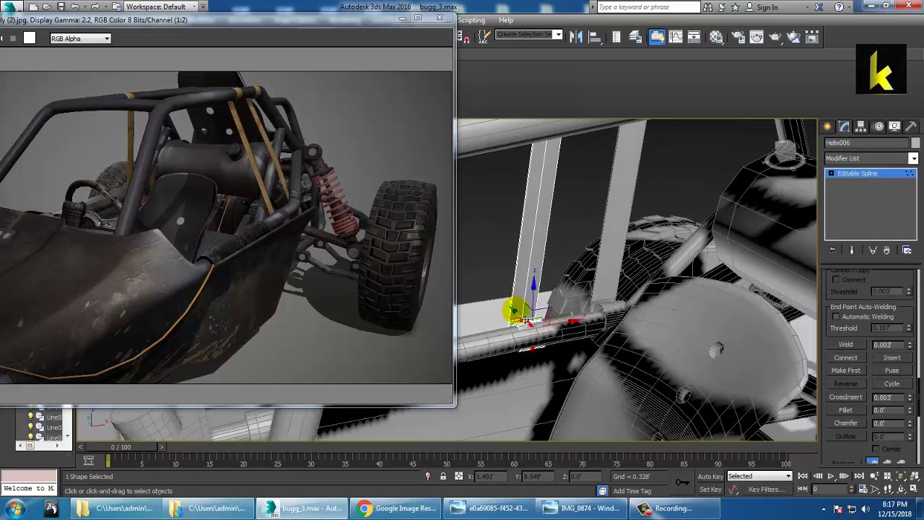
pyautogui.moveTo(530, 324); pyautogui.dragTo(533, 319)
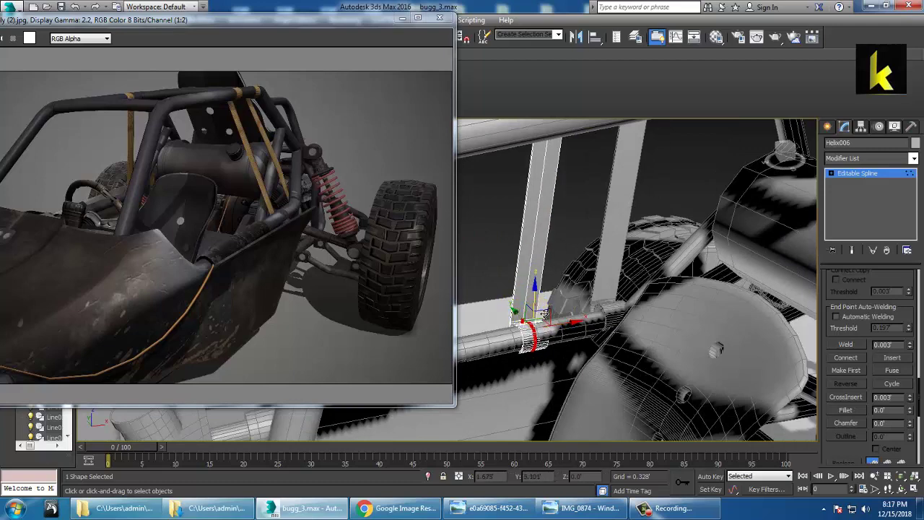
pyautogui.keyDown('alt'); pyautogui.moveTo(540, 316); pyautogui.dragTo(532, 332, button='middle'); pyautogui.keyUp('alt')
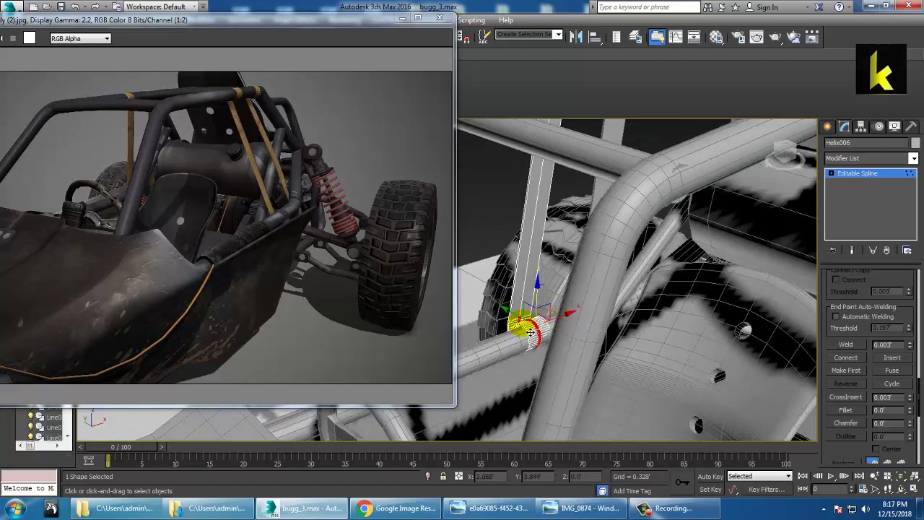
pyautogui.moveTo(513, 319); pyautogui.dragTo(518, 319)
pyautogui.scroll(-3, 619, 325)
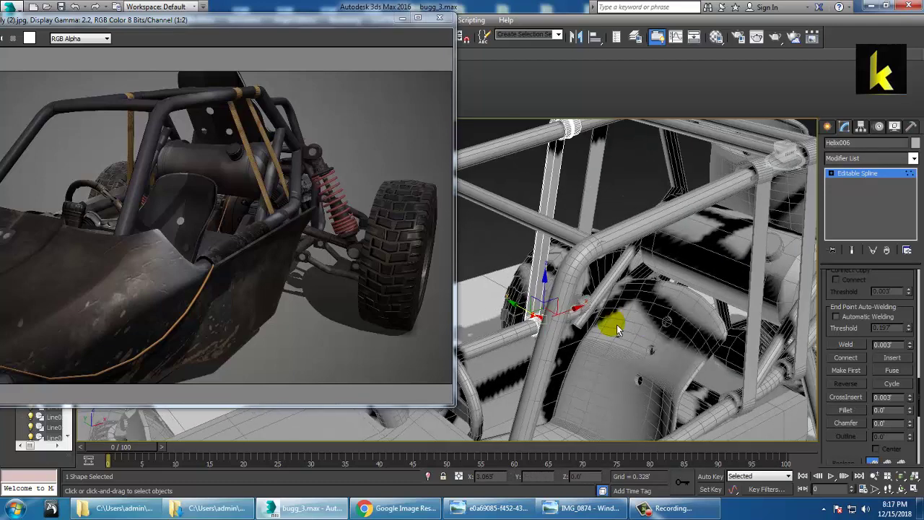
pyautogui.keyDown('alt'); pyautogui.moveTo(619, 325); pyautogui.dragTo(611, 269, button='middle'); pyautogui.keyUp('alt')
pyautogui.keyDown('alt'); pyautogui.moveTo(632, 301); pyautogui.dragTo(687, 314, button='middle'); pyautogui.keyUp('alt')
pyautogui.scroll(-4, 741, 311)
pyautogui.click(860, 175)
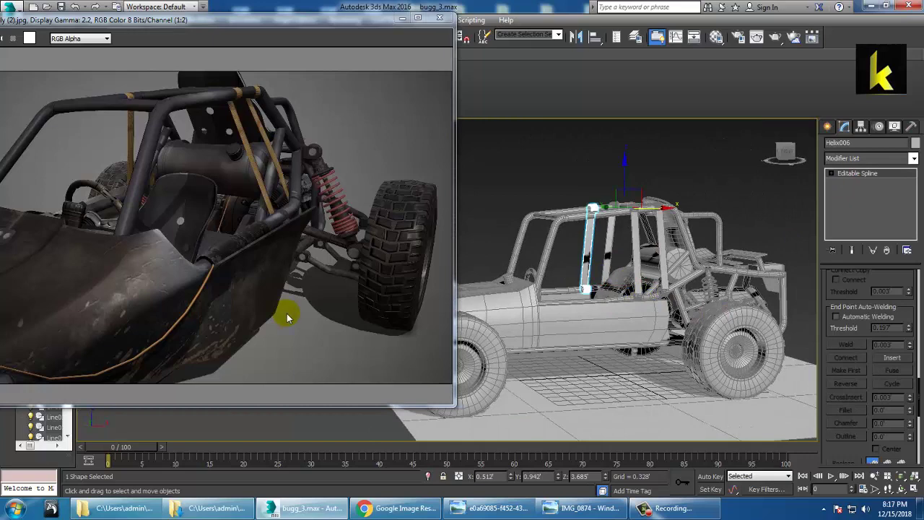
pyautogui.keyDown('alt'); pyautogui.moveTo(648, 271); pyautogui.dragTo(642, 310, button='middle'); pyautogui.keyUp('alt')
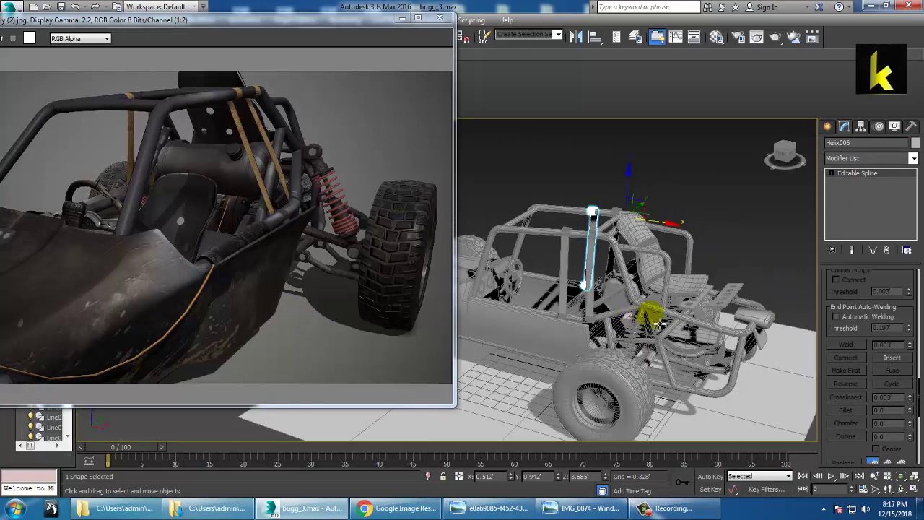
# Browse the buggie folder and preview its reference images to compare against the model's rear frame.
pyautogui.moveTo(317, 29); pyautogui.dragTo(269, 47)
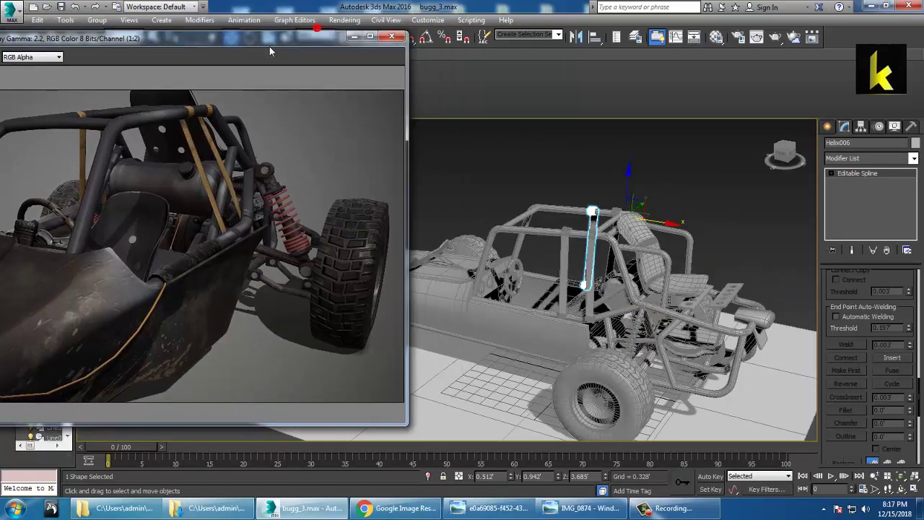
pyautogui.keyDown('alt'); pyautogui.moveTo(686, 310); pyautogui.dragTo(671, 322, button='middle'); pyautogui.keyUp('alt')
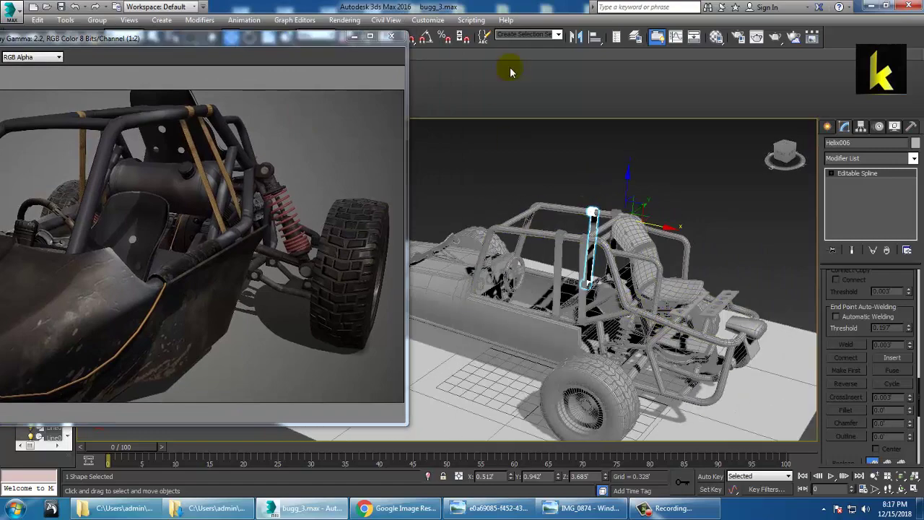
pyautogui.click(344, 20)
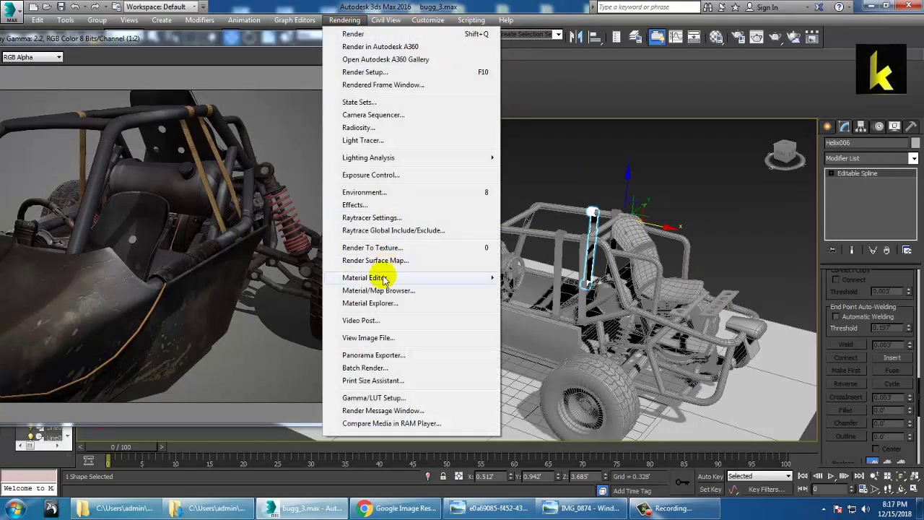
pyautogui.click(369, 337)
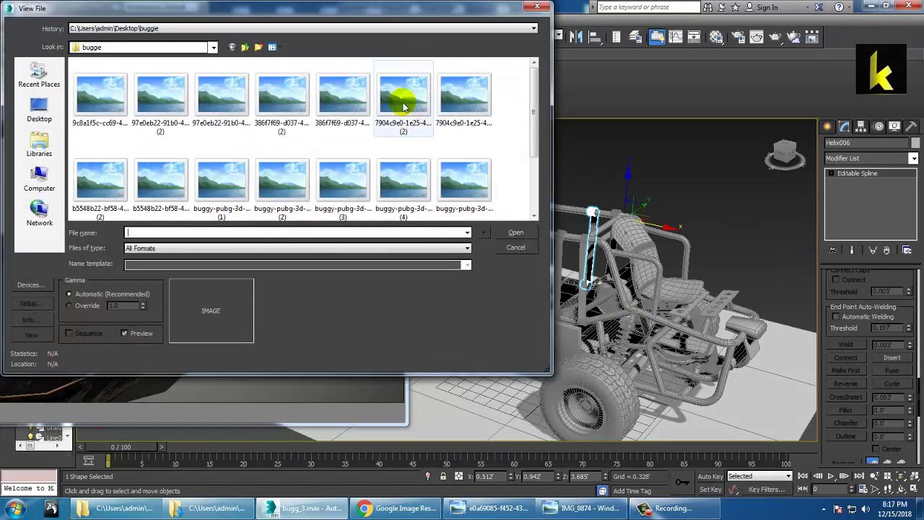
pyautogui.click(407, 112)
pyautogui.click(341, 179)
pyautogui.scroll(-2, 342, 180)
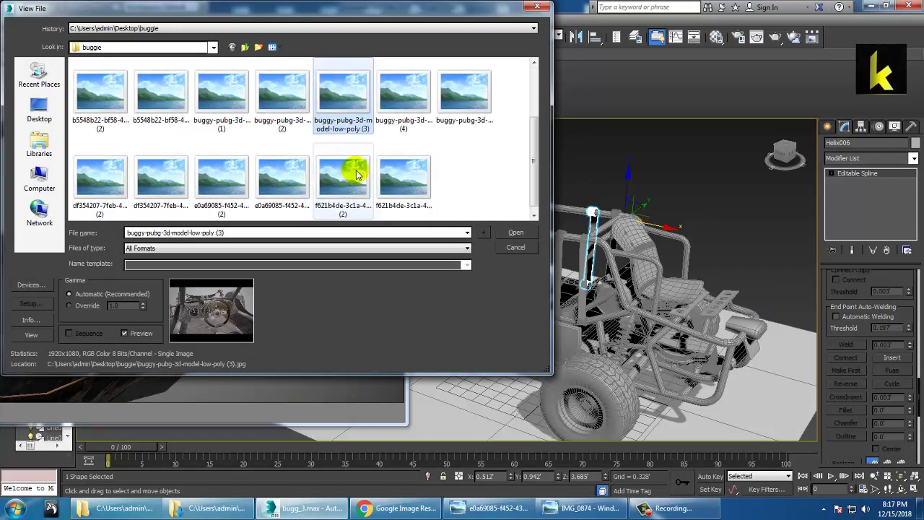
pyautogui.click(356, 174)
pyautogui.click(301, 179)
pyautogui.click(282, 88)
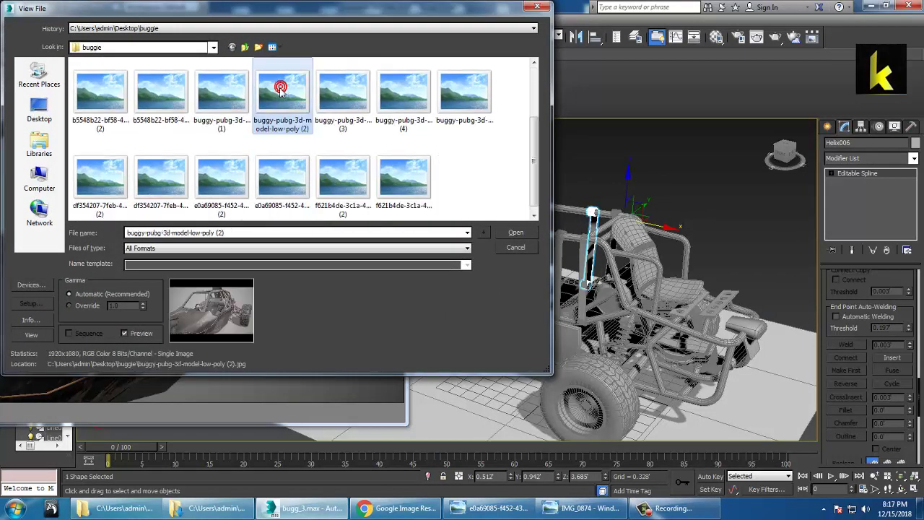
pyautogui.click(231, 101)
pyautogui.click(344, 92)
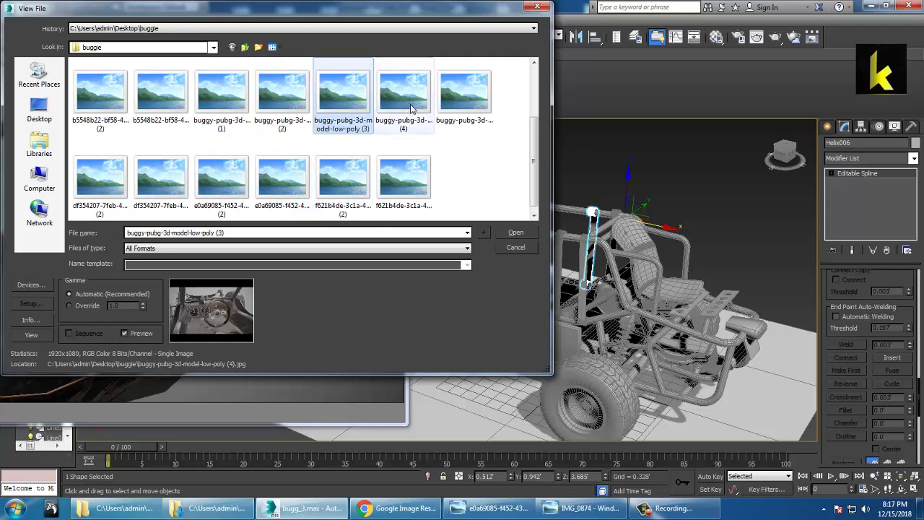
# Open the reference image buggy-pubg-3d-model-low-poly (4) and place it beside the model.
pyautogui.click(409, 105)
pyautogui.doubleClick(410, 107)
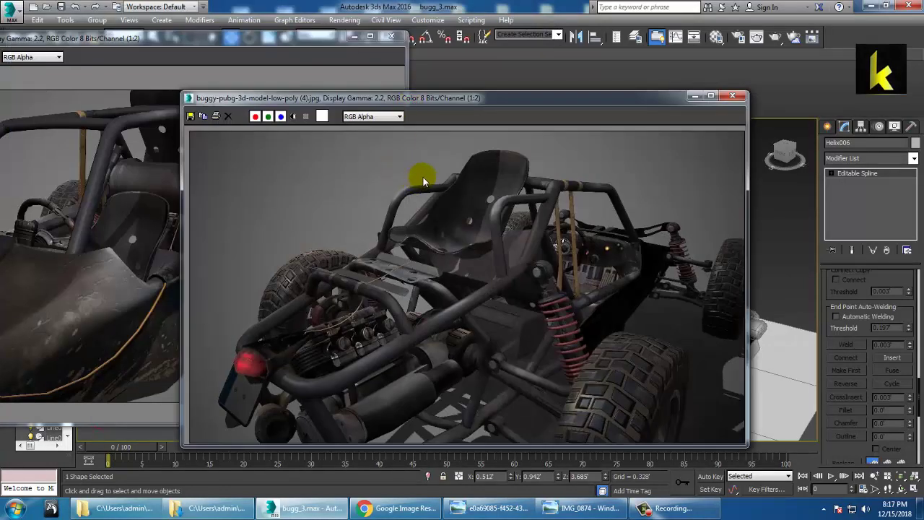
pyautogui.moveTo(545, 106); pyautogui.dragTo(334, 21)
# Lower the vertex at one end of the lower frame's cross tube by about 0.024'.
pyautogui.keyDown('alt'); pyautogui.moveTo(682, 290); pyautogui.dragTo(697, 316, button='middle'); pyautogui.keyUp('alt')
pyautogui.click(593, 279)
pyautogui.keyDown('alt'); pyautogui.moveTo(639, 297); pyautogui.dragTo(606, 291, button='middle'); pyautogui.keyUp('alt')
pyautogui.moveTo(605, 289)
pyautogui.mouseDown()
pyautogui.moveTo(570, 277)
pyautogui.moveTo(643, 286)
pyautogui.mouseUp()
pyautogui.click(469, 303)
pyautogui.moveTo(653, 296)
pyautogui.keyDown('alt'); pyautogui.mouseDown(button='middle')
pyautogui.moveTo(720, 281)
pyautogui.moveTo(702, 292)
pyautogui.mouseUp(button='middle'); pyautogui.keyUp('alt')
pyautogui.scroll(3, 701, 280)
pyautogui.press('1')
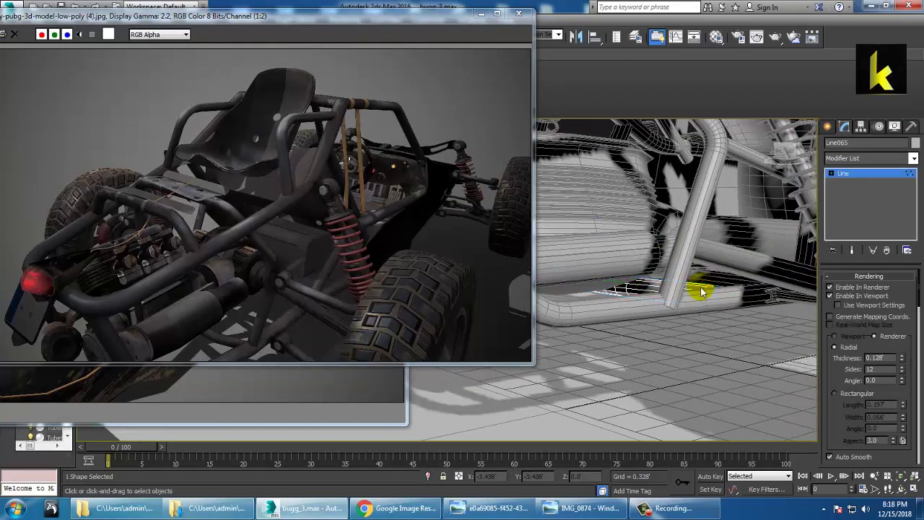
pyautogui.keyDown('alt'); pyautogui.moveTo(763, 362); pyautogui.dragTo(738, 314, button='middle'); pyautogui.keyUp('alt')
pyautogui.moveTo(750, 311); pyautogui.dragTo(757, 315)
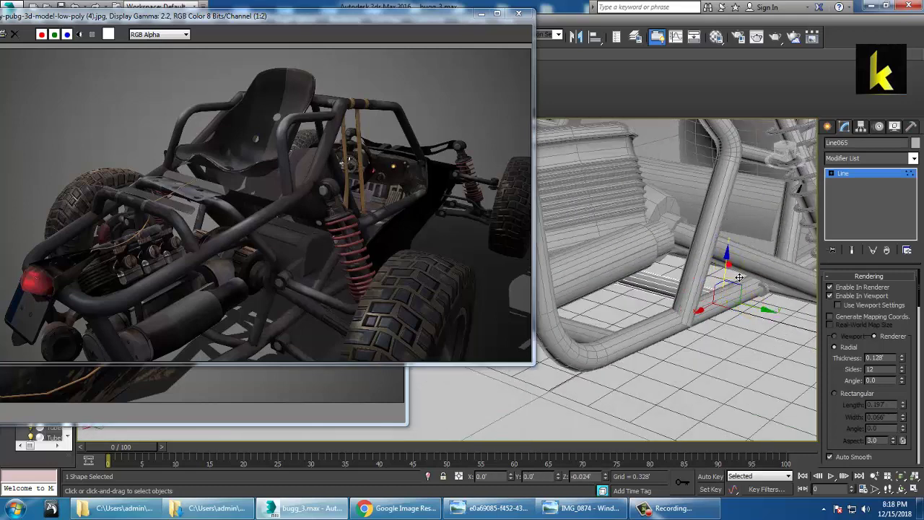
# Adjust the vertex at the cross tube's opposite end to meet the lower side rail and finish vertex editing.
pyautogui.keyDown('alt'); pyautogui.moveTo(742, 277); pyautogui.dragTo(584, 321, button='middle'); pyautogui.keyUp('alt')
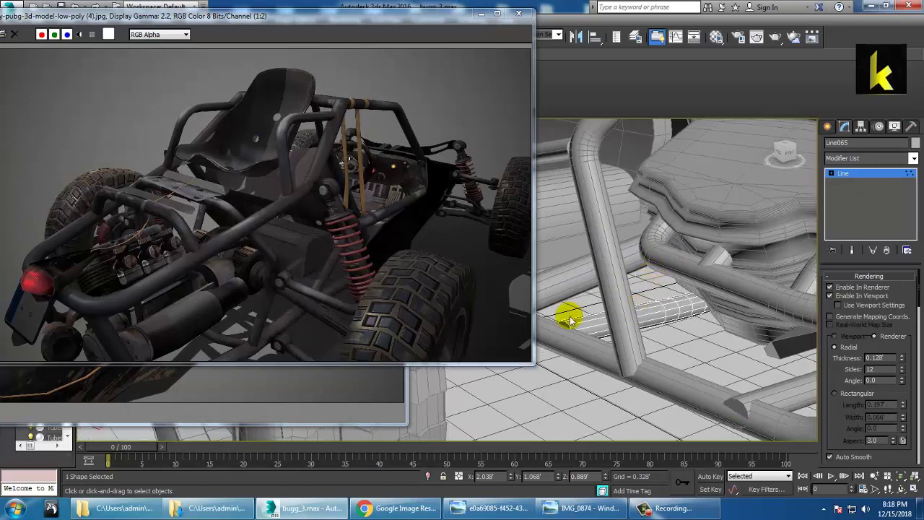
pyautogui.moveTo(632, 401); pyautogui.dragTo(633, 402)
pyautogui.moveTo(579, 327); pyautogui.dragTo(602, 325, button='middle')
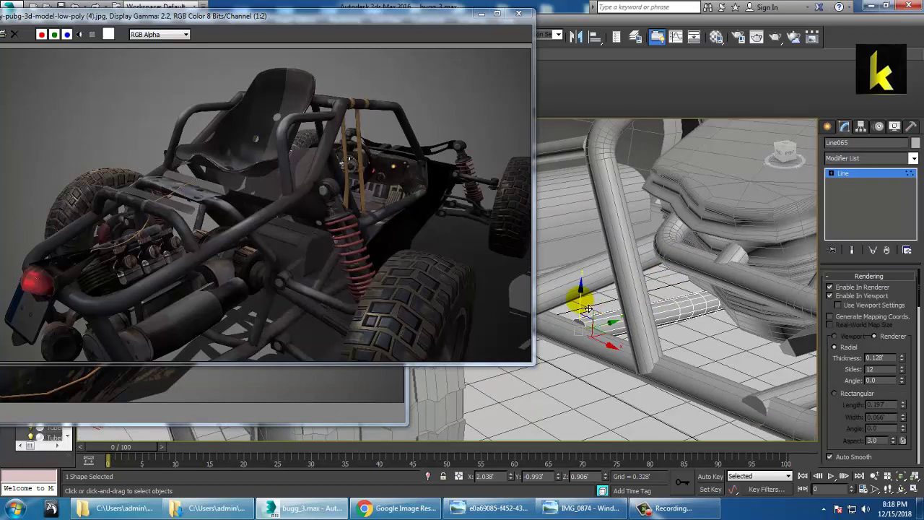
pyautogui.keyDown('alt'); pyautogui.moveTo(604, 313); pyautogui.dragTo(819, 304, button='middle'); pyautogui.keyUp('alt')
pyautogui.click(849, 174)
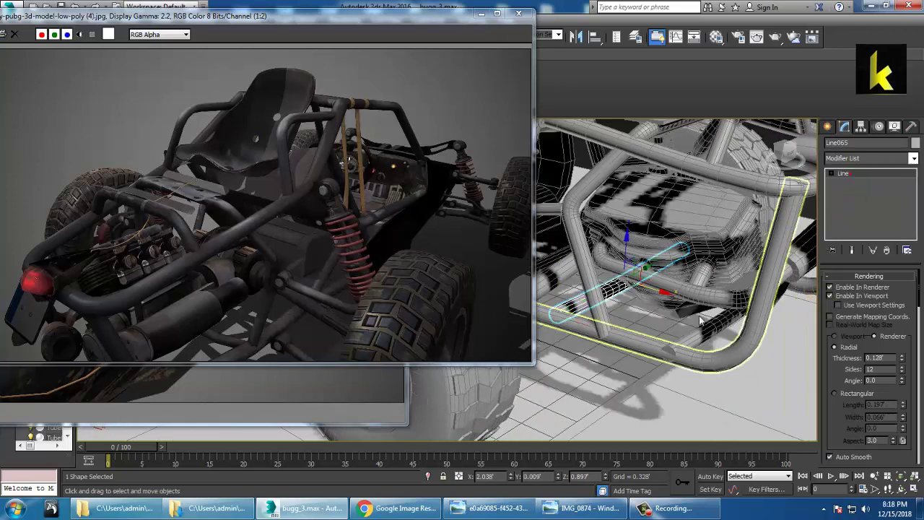
# Shift the rearmost lower cross tube's end vertices slightly down onto the frame rails and finish vertex editing.
pyautogui.click(695, 342)
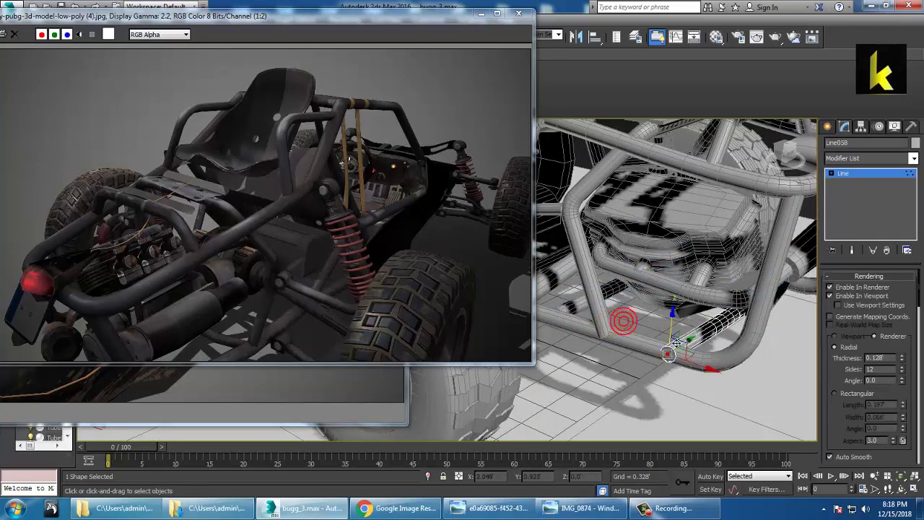
pyautogui.keyDown('alt'); pyautogui.moveTo(697, 355); pyautogui.dragTo(669, 369, button='middle'); pyautogui.keyUp('alt')
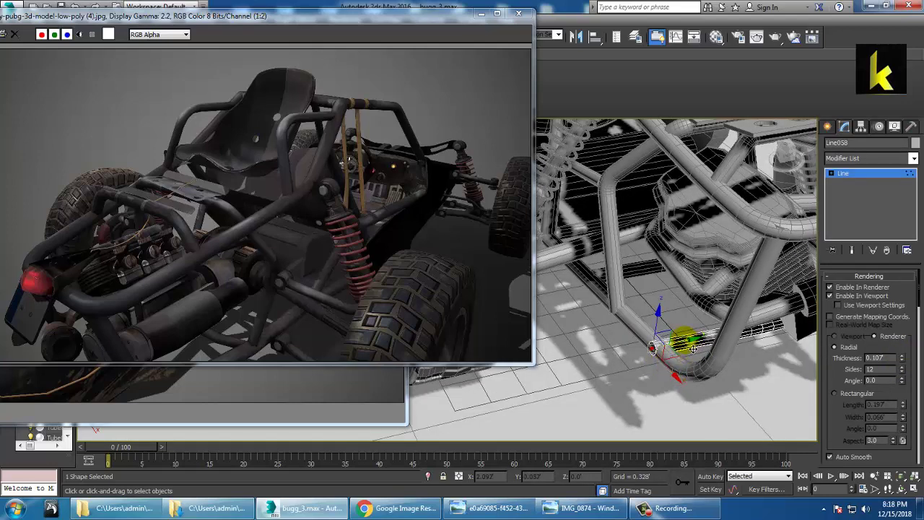
pyautogui.moveTo(712, 341)
pyautogui.keyDown('alt'); pyautogui.mouseDown(button='middle')
pyautogui.moveTo(695, 320)
pyautogui.moveTo(704, 348)
pyautogui.mouseUp(button='middle'); pyautogui.keyUp('alt')
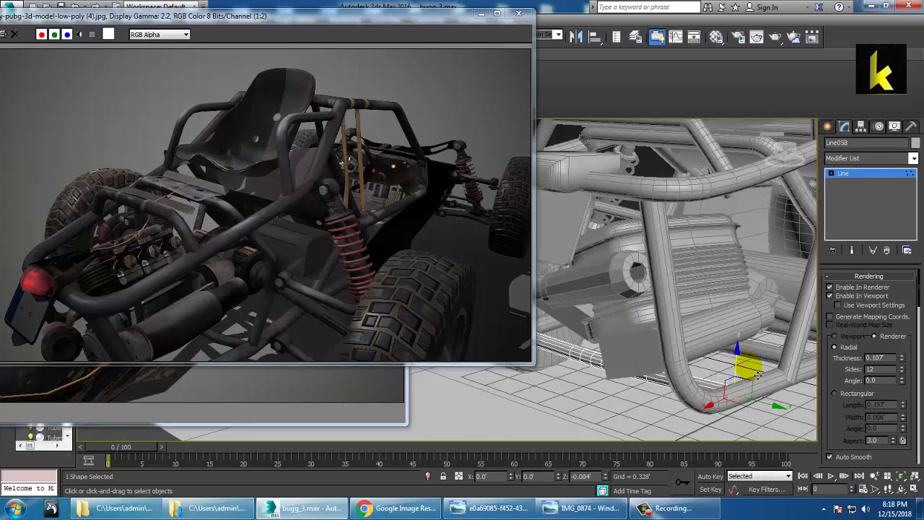
pyautogui.scroll(-3, 760, 373)
pyautogui.keyDown('alt'); pyautogui.moveTo(779, 359); pyautogui.dragTo(638, 350, button='middle'); pyautogui.keyUp('alt')
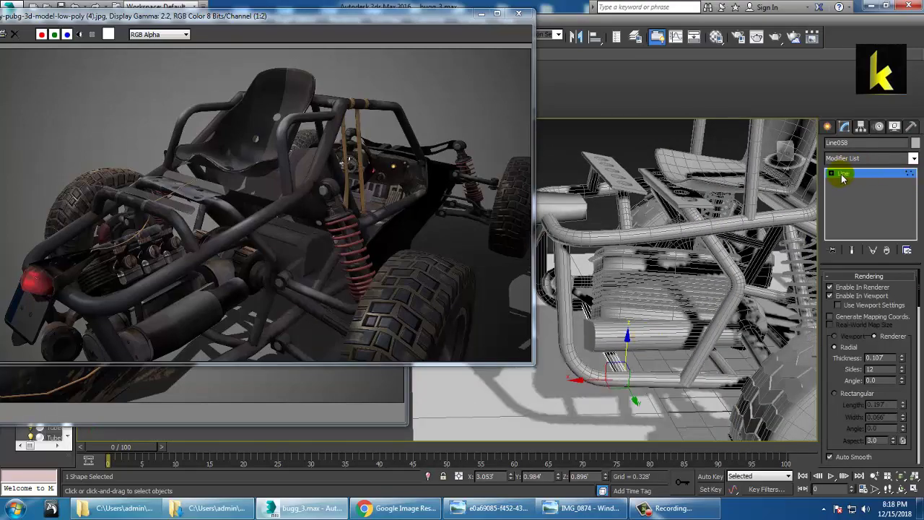
pyautogui.click(841, 174)
# Rotate the round-ended box below the engine by about -3.94° around Y.
pyautogui.keyDown('alt'); pyautogui.moveTo(700, 296); pyautogui.dragTo(651, 335, button='middle'); pyautogui.keyUp('alt')
pyautogui.hotkey('alt', 'e')
pyautogui.click(642, 345)
pyautogui.press('e')
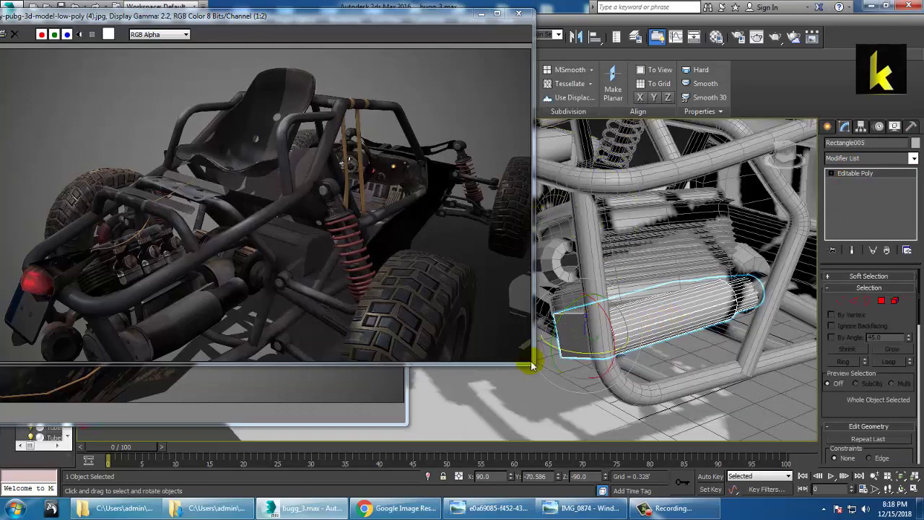
pyautogui.moveTo(562, 349); pyautogui.dragTo(562, 341)
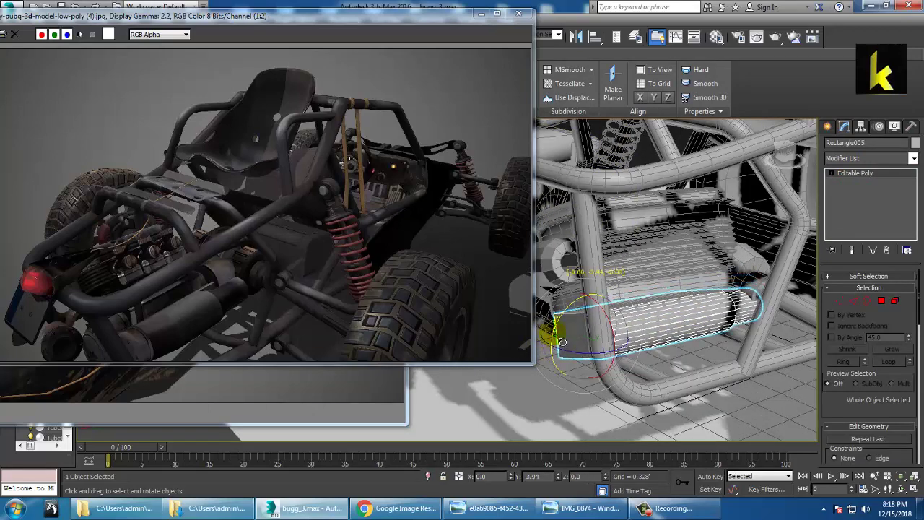
pyautogui.keyDown('alt'); pyautogui.moveTo(562, 341); pyautogui.dragTo(731, 341, button='middle'); pyautogui.keyUp('alt')
pyautogui.press('w')
pyautogui.scroll(3, 748, 340)
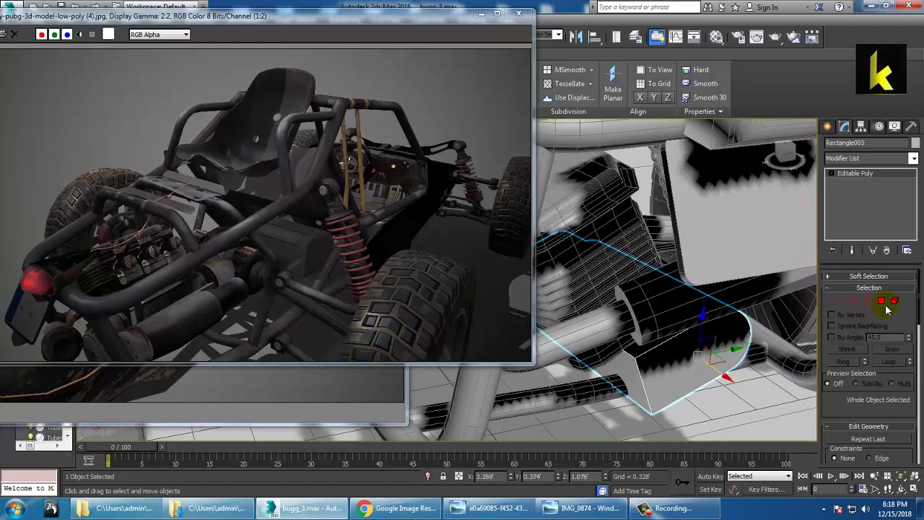
# Inset the outer end face of the round-ended box by about 0.041'.
pyautogui.click(883, 303)
pyautogui.click(716, 351)
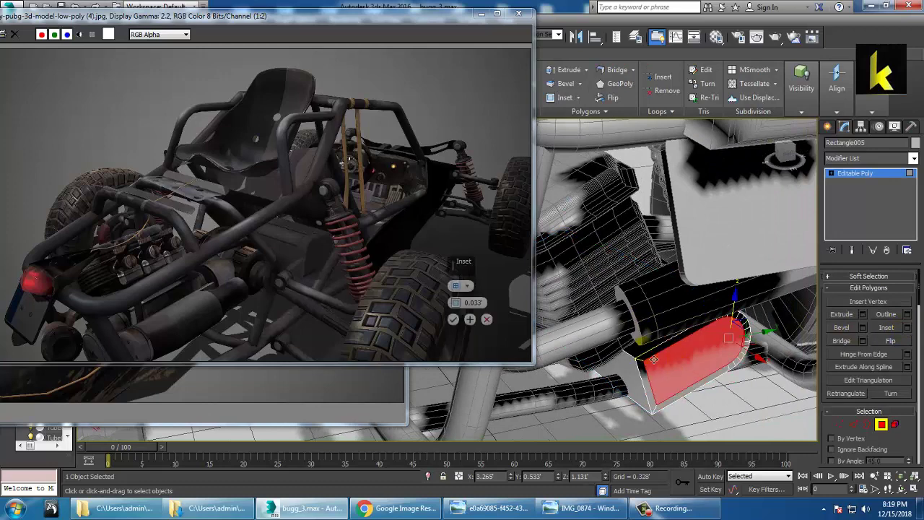
pyautogui.moveTo(458, 307); pyautogui.dragTo(456, 302)
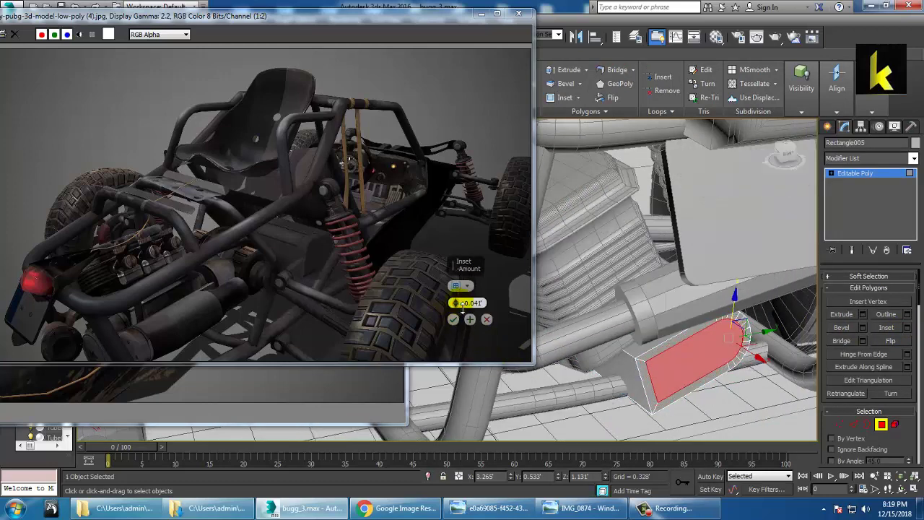
pyautogui.click(454, 322)
pyautogui.moveTo(680, 361)
pyautogui.keyDown('alt'); pyautogui.mouseDown(button='middle')
pyautogui.moveTo(674, 346)
pyautogui.moveTo(684, 344)
pyautogui.mouseUp(button='middle'); pyautogui.keyUp('alt')
pyautogui.scroll(2, 706, 343)
pyautogui.click(863, 328)
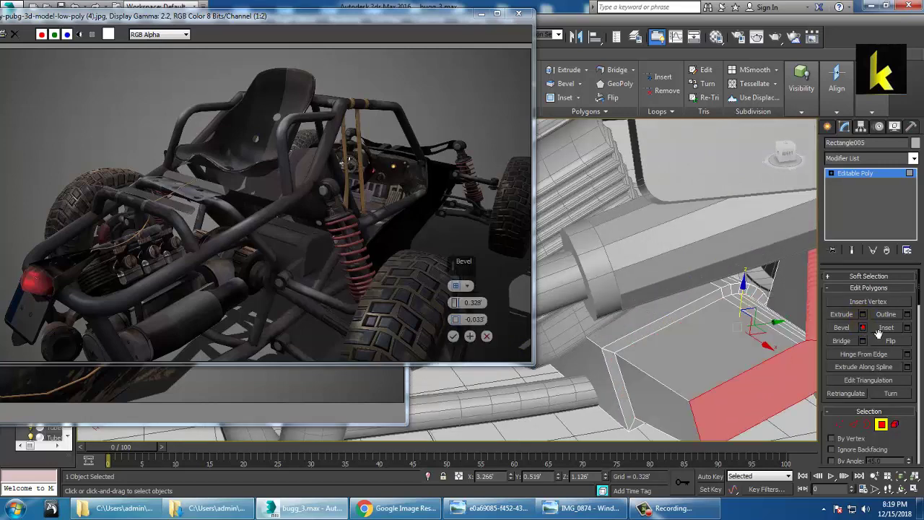
pyautogui.click(487, 337)
pyautogui.keyDown('alt'); pyautogui.moveTo(680, 351); pyautogui.dragTo(662, 347, button='middle'); pyautogui.keyUp('alt')
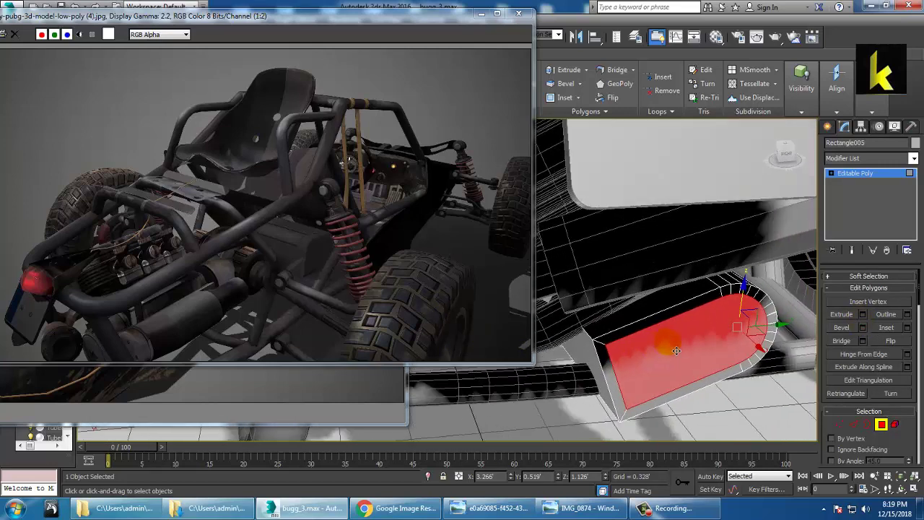
pyautogui.click(862, 328)
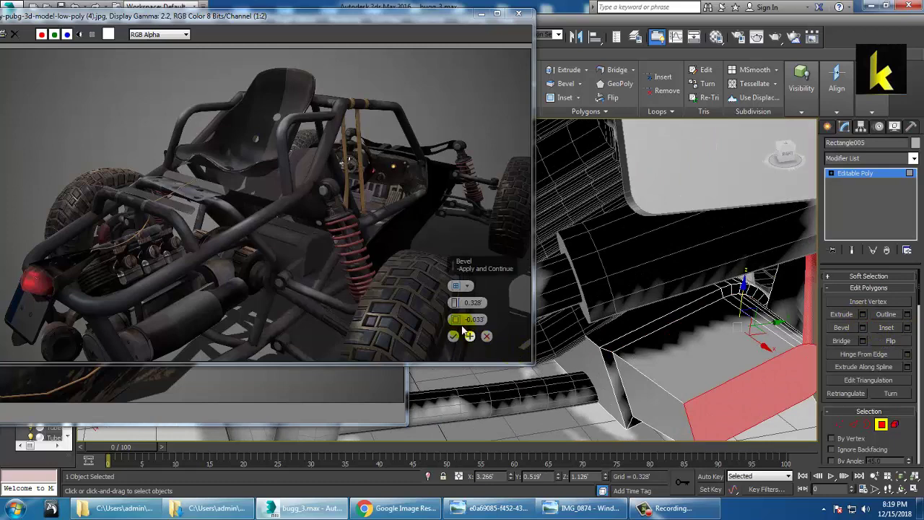
pyautogui.moveTo(458, 321)
pyautogui.mouseDown()
pyautogui.moveTo(469, 348)
pyautogui.moveTo(463, 294)
pyautogui.moveTo(483, 334)
pyautogui.moveTo(482, 319)
pyautogui.mouseUp()
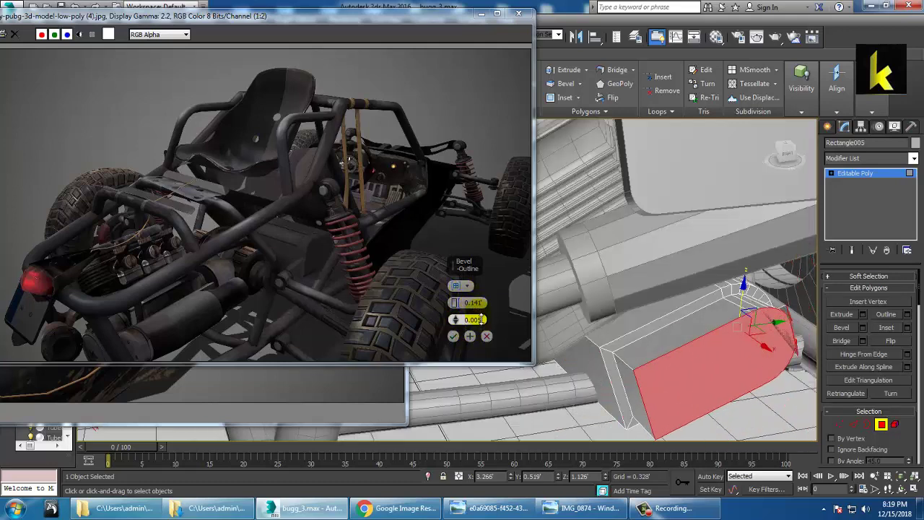
pyautogui.click(487, 337)
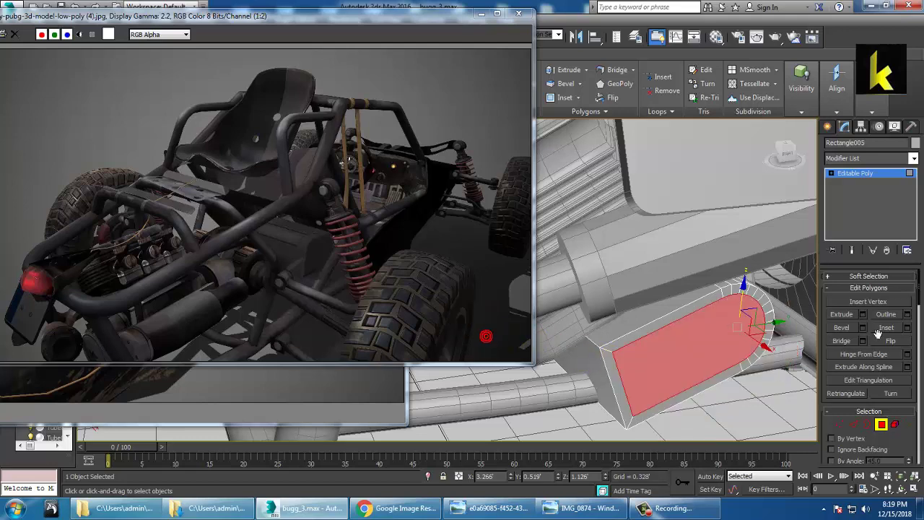
# Extrude the box's inset end face slightly outward and scale it to about 93%.
pyautogui.click(862, 315)
pyautogui.moveTo(455, 305); pyautogui.dragTo(459, 352)
pyautogui.click(454, 322)
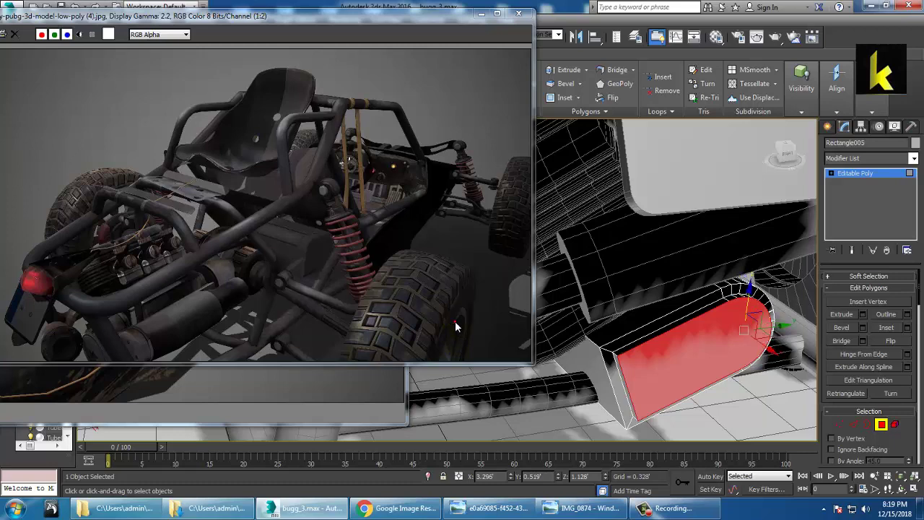
pyautogui.moveTo(752, 336); pyautogui.dragTo(752, 339)
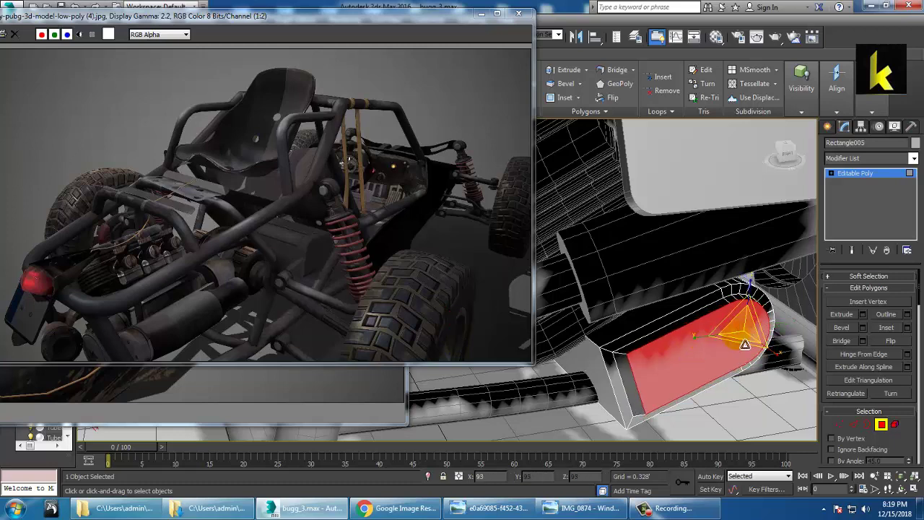
pyautogui.press('w')
# Push the box's scaled end face about 0.046' inward along X and finish polygon editing.
pyautogui.keyDown('alt'); pyautogui.moveTo(749, 341); pyautogui.dragTo(753, 353, button='middle'); pyautogui.keyUp('alt')
pyautogui.moveTo(774, 359); pyautogui.dragTo(771, 355)
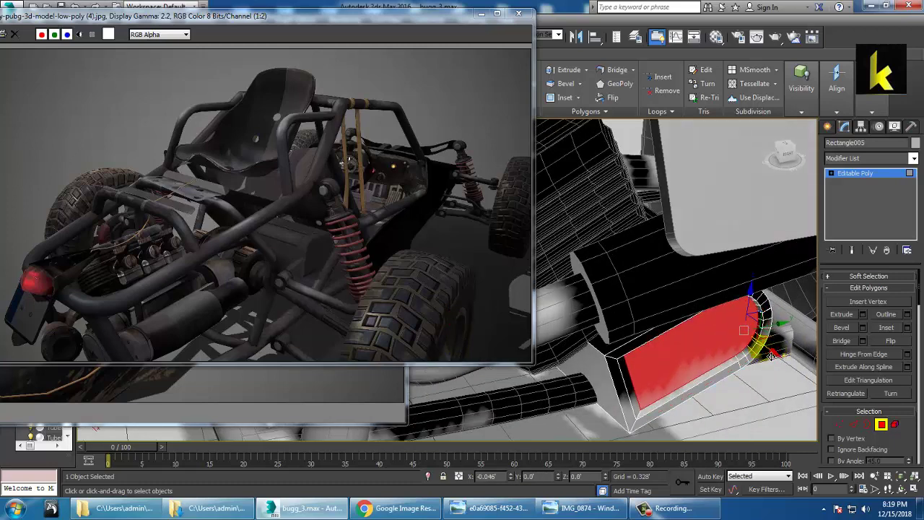
pyautogui.keyDown('alt'); pyautogui.moveTo(764, 350); pyautogui.dragTo(721, 351, button='middle'); pyautogui.keyUp('alt')
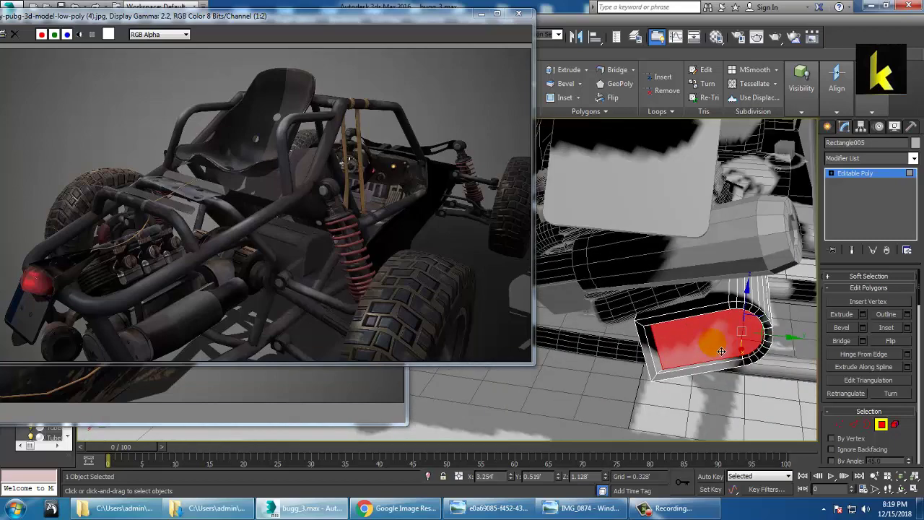
pyautogui.click(860, 174)
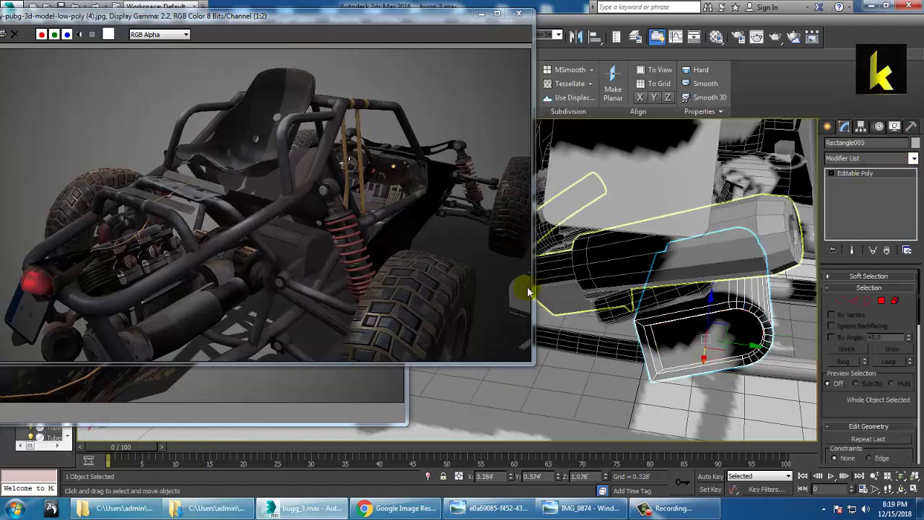
# Select the rear suspension group that holds the shock absorber and wheel.
pyautogui.keyDown('alt'); pyautogui.moveTo(583, 246); pyautogui.dragTo(652, 226, button='middle'); pyautogui.keyUp('alt')
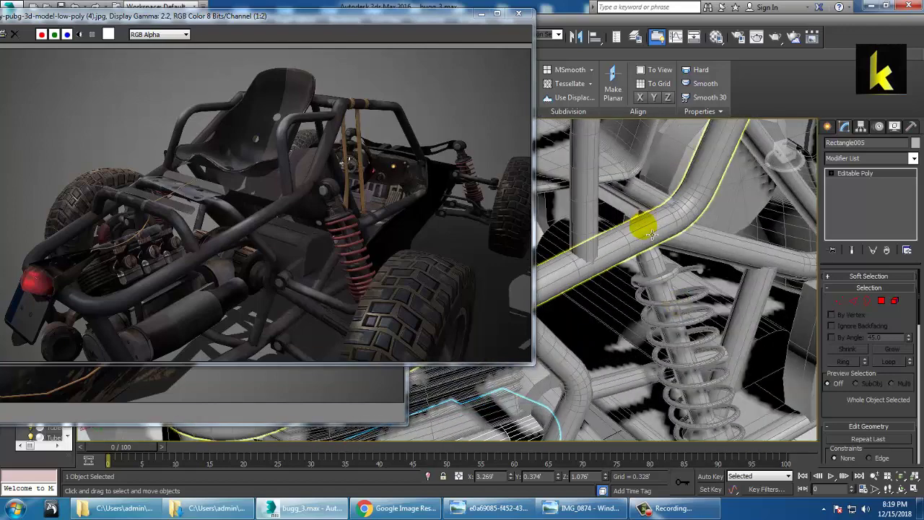
pyautogui.click(657, 265)
pyautogui.keyDown('alt'); pyautogui.moveTo(657, 265); pyautogui.dragTo(679, 252, button='middle'); pyautogui.keyUp('alt')
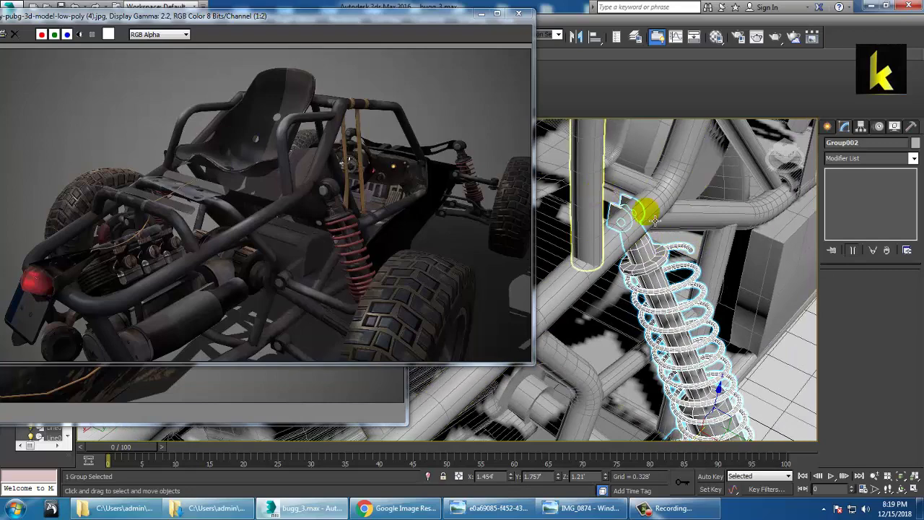
pyautogui.scroll(-3, 716, 225)
pyautogui.keyDown('alt'); pyautogui.moveTo(726, 202); pyautogui.dragTo(709, 265, button='middle'); pyautogui.keyUp('alt')
# Try to rotate the rear suspension group slightly and undo the rotation.
pyautogui.press('e')
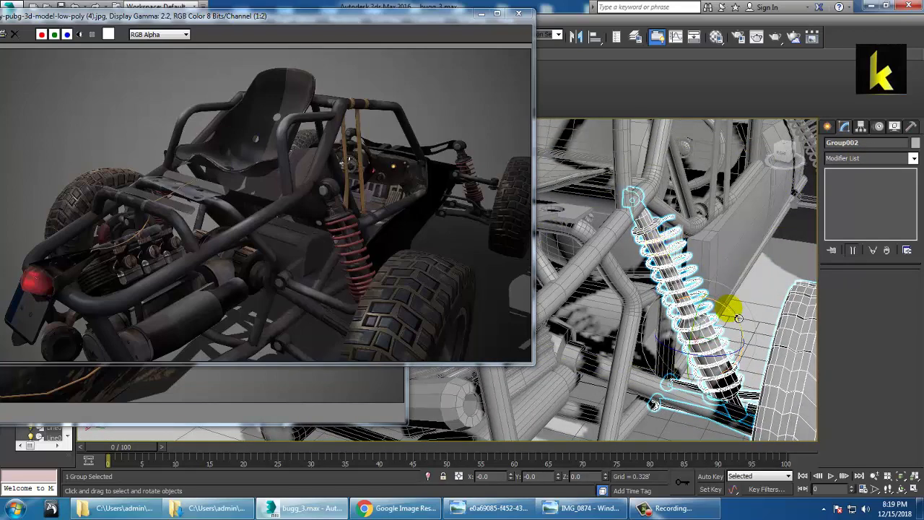
pyautogui.moveTo(742, 319); pyautogui.dragTo(744, 317)
pyautogui.hotkey('ctrl', 'z')
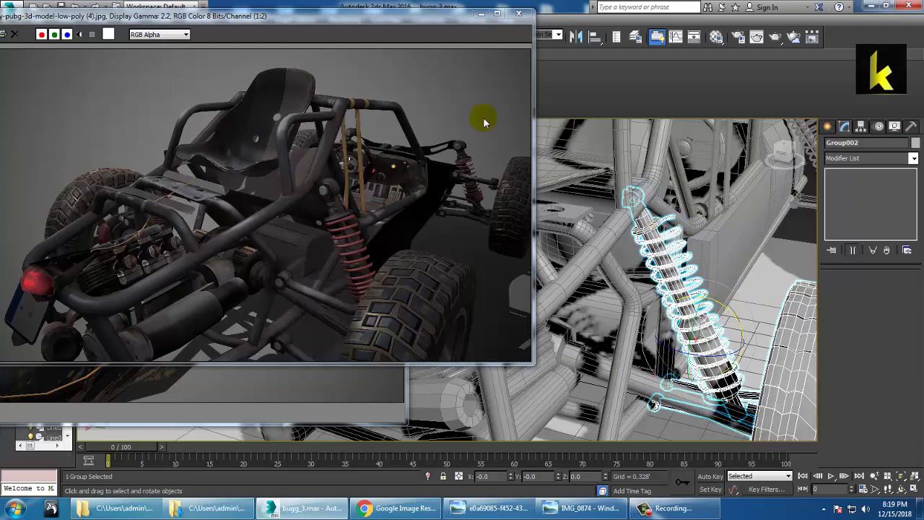
# Shift the reference image window out of the way and ungroup the rear suspension assembly.
pyautogui.keyDown('alt'); pyautogui.moveTo(685, 297); pyautogui.dragTo(686, 325, button='middle'); pyautogui.keyUp('alt')
pyautogui.moveTo(685, 324); pyautogui.dragTo(679, 271, button='middle')
pyautogui.press('w')
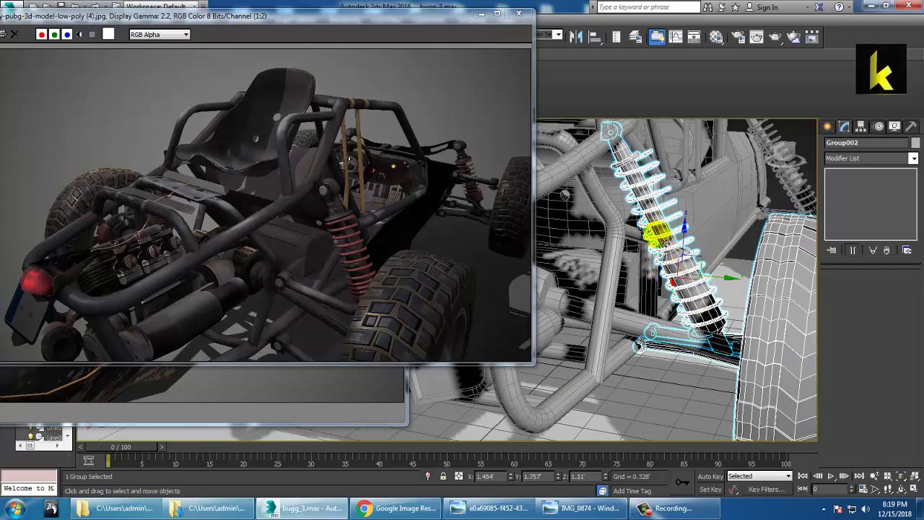
pyautogui.moveTo(97, 21); pyautogui.dragTo(82, 90)
pyautogui.click(97, 20)
pyautogui.click(116, 46)
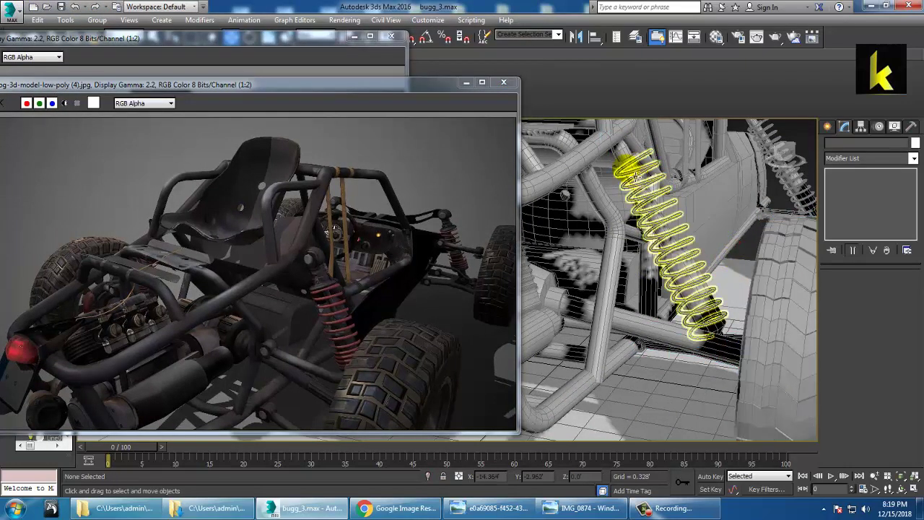
# Select the rear shock absorber's spring, body and upper mount parts and move them outward along Y toward the wheel.
pyautogui.click(686, 277)
pyautogui.keyDown('ctrl'); pyautogui.click(691, 280); pyautogui.keyUp('ctrl')
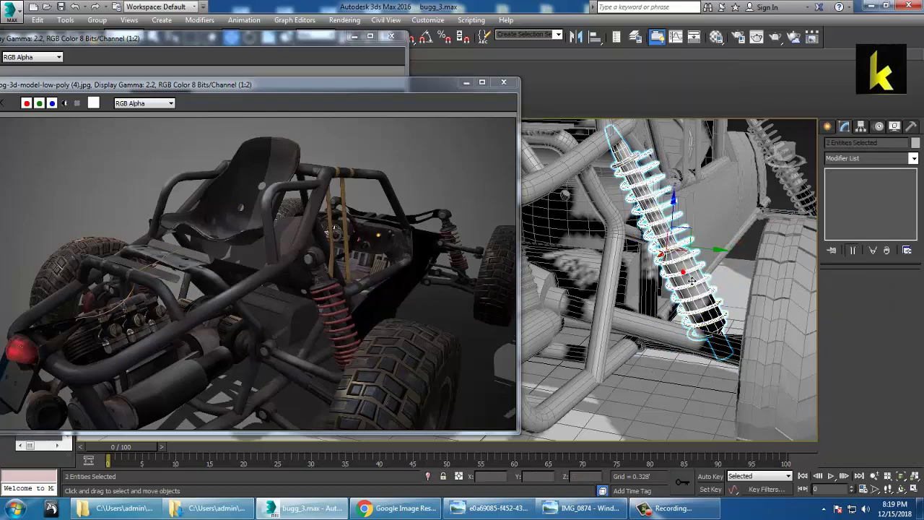
pyautogui.moveTo(689, 260)
pyautogui.keyDown('alt'); pyautogui.mouseDown(button='middle')
pyautogui.moveTo(691, 312)
pyautogui.moveTo(661, 240)
pyautogui.moveTo(674, 268)
pyautogui.moveTo(657, 274)
pyautogui.mouseUp(button='middle'); pyautogui.keyUp('alt')
pyautogui.scroll(2, 668, 264)
pyautogui.press('F3')
pyautogui.scroll(2, 643, 241)
pyautogui.moveTo(655, 226)
pyautogui.keyDown('alt'); pyautogui.mouseDown(button='middle')
pyautogui.moveTo(658, 234)
pyautogui.moveTo(639, 245)
pyautogui.moveTo(637, 278)
pyautogui.moveTo(648, 245)
pyautogui.moveTo(608, 298)
pyautogui.moveTo(685, 271)
pyautogui.moveTo(672, 245)
pyautogui.moveTo(688, 270)
pyautogui.mouseUp(button='middle'); pyautogui.keyUp('alt')
pyautogui.keyDown('ctrl'); pyautogui.click(623, 239); pyautogui.keyUp('ctrl')
pyautogui.scroll(-5, 672, 253)
pyautogui.press('F3')
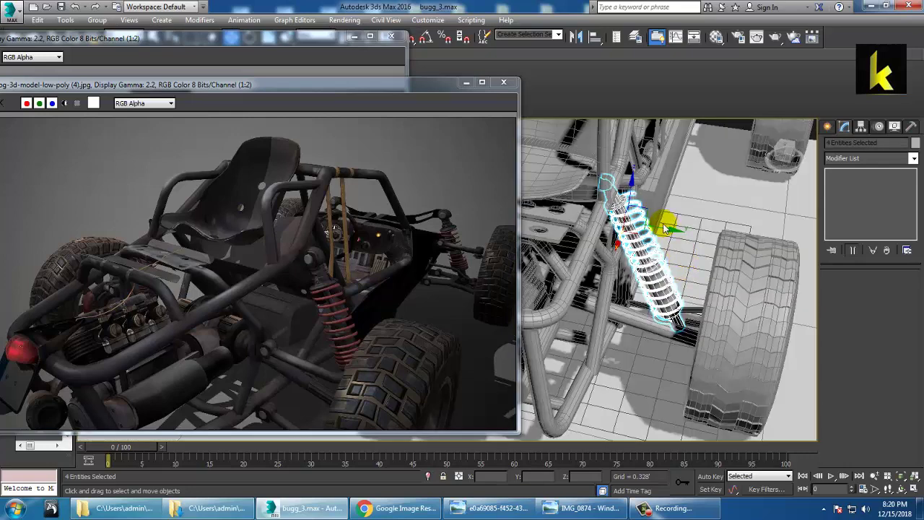
pyautogui.moveTo(671, 238); pyautogui.dragTo(683, 240)
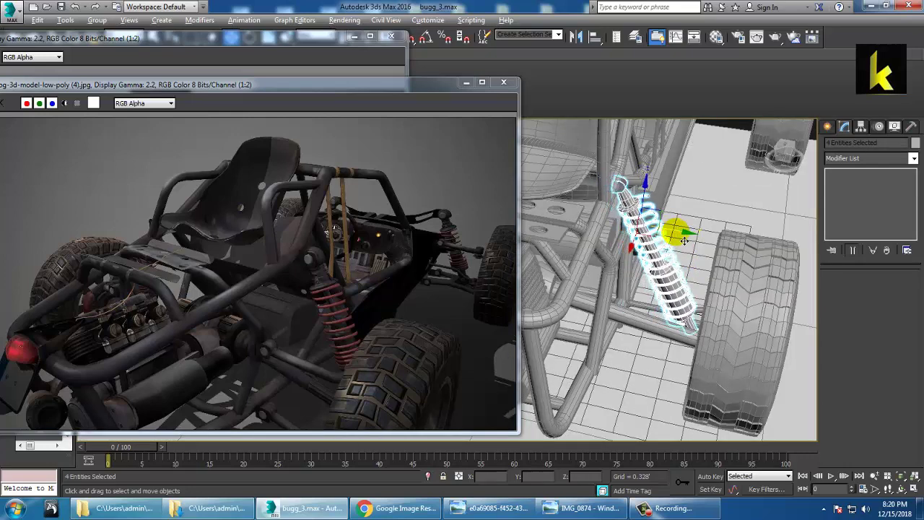
# Rotate the selected shock absorber parts slightly to align their upper mount with the frame, then check the fit.
pyautogui.keyDown('alt'); pyautogui.moveTo(683, 264); pyautogui.dragTo(677, 249, button='middle'); pyautogui.keyUp('alt')
pyautogui.scroll(4, 677, 248)
pyautogui.press('e')
pyautogui.keyDown('alt'); pyautogui.moveTo(684, 238); pyautogui.dragTo(662, 226, button='middle'); pyautogui.keyUp('alt')
pyautogui.moveTo(671, 217); pyautogui.dragTo(676, 220)
pyautogui.press('w')
pyautogui.keyDown('alt'); pyautogui.moveTo(680, 219); pyautogui.dragTo(670, 249, button='middle'); pyautogui.keyUp('alt')
pyautogui.scroll(-5, 696, 203)
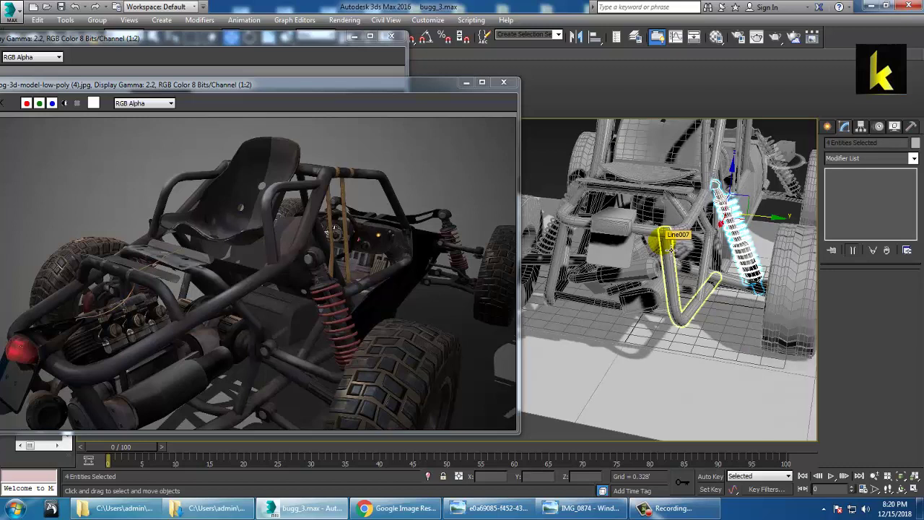
pyautogui.scroll(-4, 720, 222)
pyautogui.keyDown('alt'); pyautogui.moveTo(735, 213); pyautogui.dragTo(748, 254, button='middle'); pyautogui.keyUp('alt')
pyautogui.scroll(3, 704, 266)
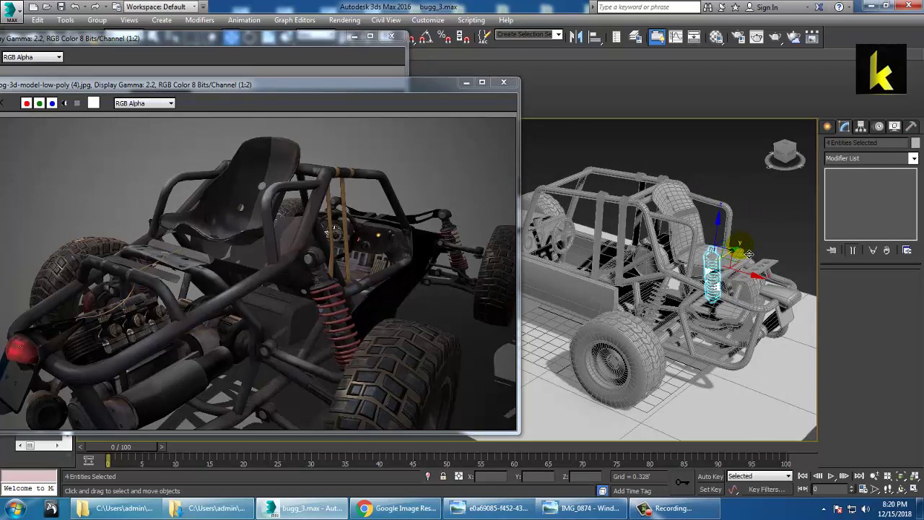
# Shift the reference image window out of the way and examine the dashboard gauges around the steering wheel against it.
pyautogui.keyDown('alt'); pyautogui.moveTo(668, 260); pyautogui.dragTo(738, 254, button='middle'); pyautogui.keyUp('alt')
pyautogui.moveTo(738, 267); pyautogui.dragTo(728, 239, button='middle')
pyautogui.moveTo(415, 87); pyautogui.dragTo(352, 56)
pyautogui.moveTo(807, 246); pyautogui.dragTo(657, 274, button='middle')
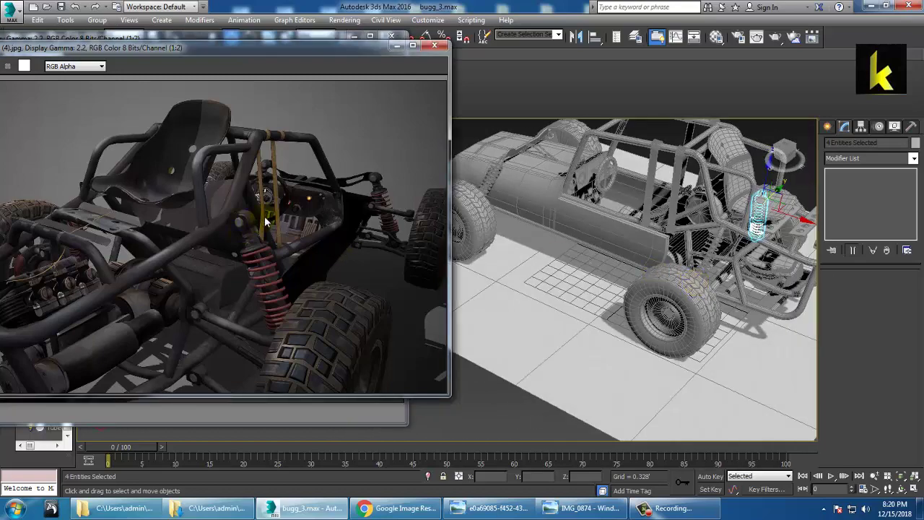
pyautogui.keyDown('alt'); pyautogui.moveTo(653, 295); pyautogui.dragTo(647, 315, button='middle'); pyautogui.keyUp('alt')
pyautogui.scroll(5, 581, 214)
pyautogui.moveTo(525, 179); pyautogui.dragTo(519, 275, button='middle')
pyautogui.click(572, 222)
pyautogui.press('z')
pyautogui.scroll(-4, 630, 236)
pyautogui.scroll(-5, 519, 275)
pyautogui.keyDown('alt'); pyautogui.moveTo(581, 246); pyautogui.dragTo(661, 271, button='middle'); pyautogui.keyUp('alt')
pyautogui.scroll(4, 624, 300)
# Create a small sphere with AutoGrid on the dashboard beside the steering wheel, about 0.061' in radius.
pyautogui.click(828, 127)
pyautogui.click(831, 145)
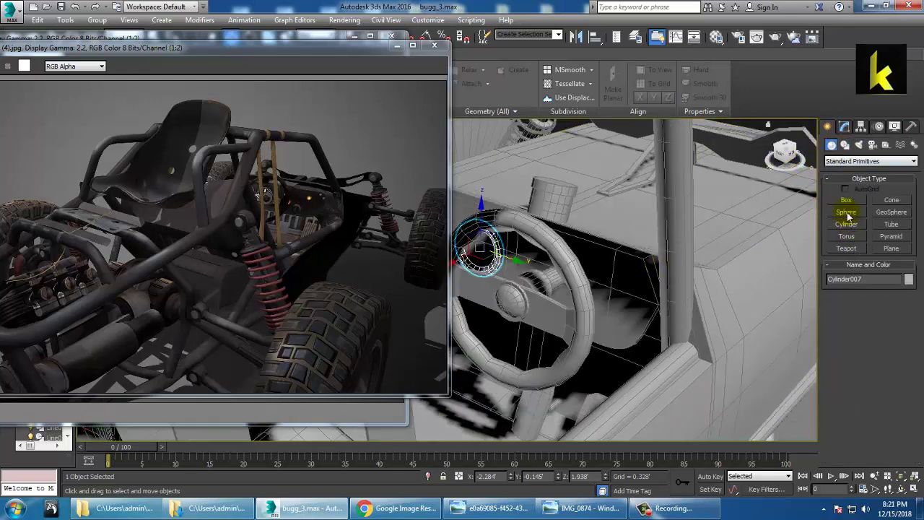
pyautogui.click(847, 215)
pyautogui.keyDown('alt'); pyautogui.moveTo(665, 264); pyautogui.dragTo(636, 269, button='middle'); pyautogui.keyUp('alt')
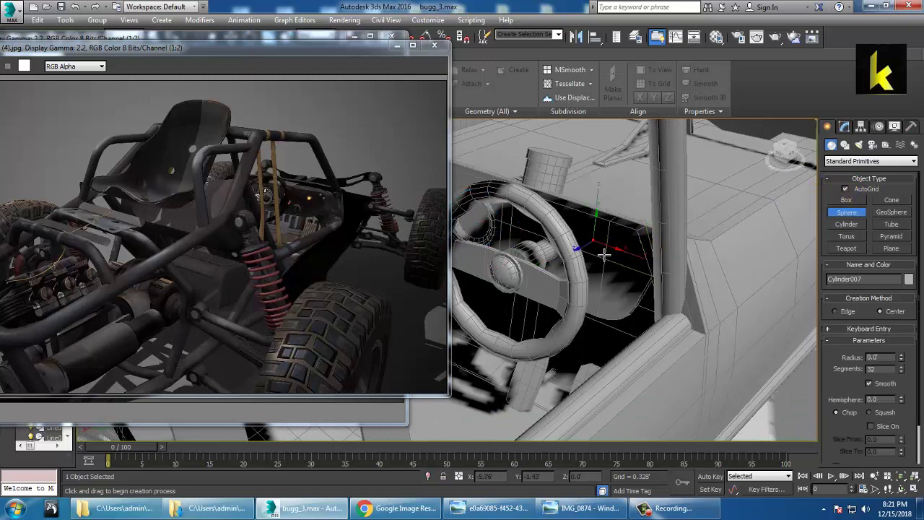
pyautogui.moveTo(602, 252); pyautogui.dragTo(605, 257)
pyautogui.press('w')
pyautogui.scroll(5, 643, 256)
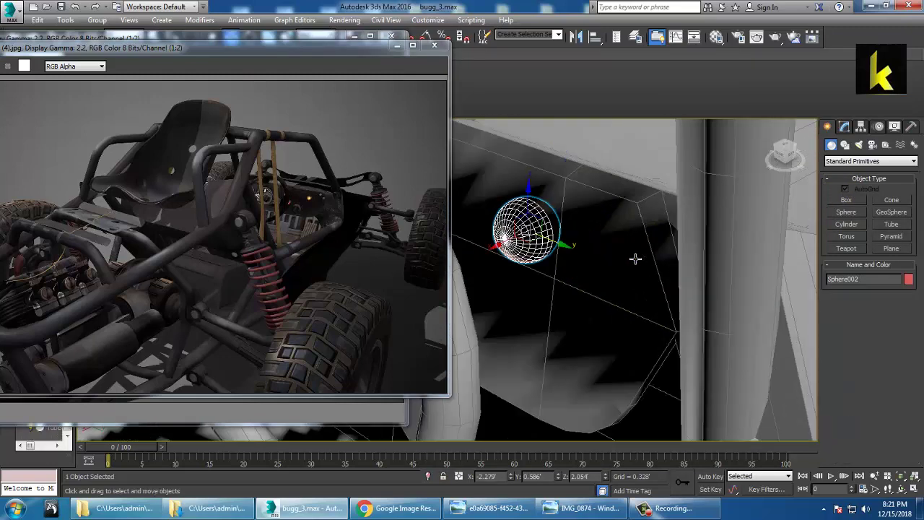
# Set the sphere's segments to 13, scale it along X and move it out from the dashboard along X.
pyautogui.keyDown('alt'); pyautogui.moveTo(643, 255); pyautogui.dragTo(617, 258, button='middle'); pyautogui.keyUp('alt')
pyautogui.click(845, 128)
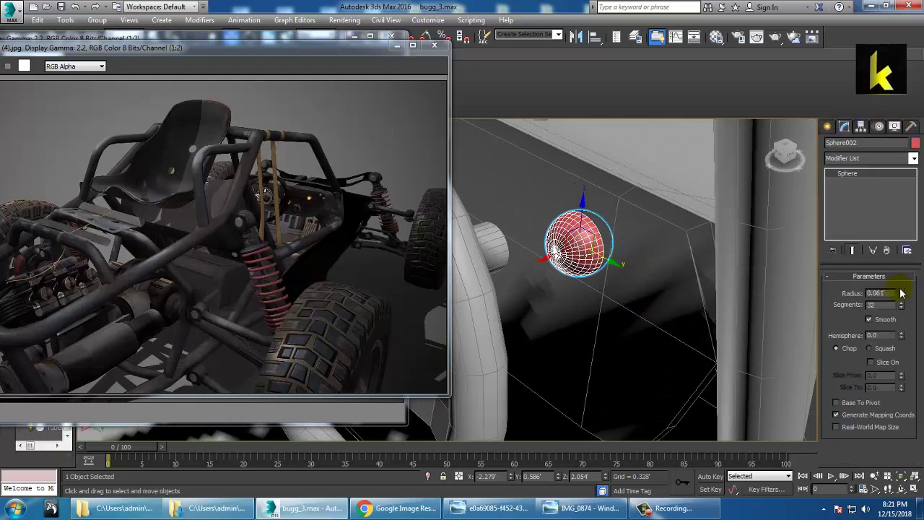
pyautogui.moveTo(902, 307); pyautogui.dragTo(919, 325)
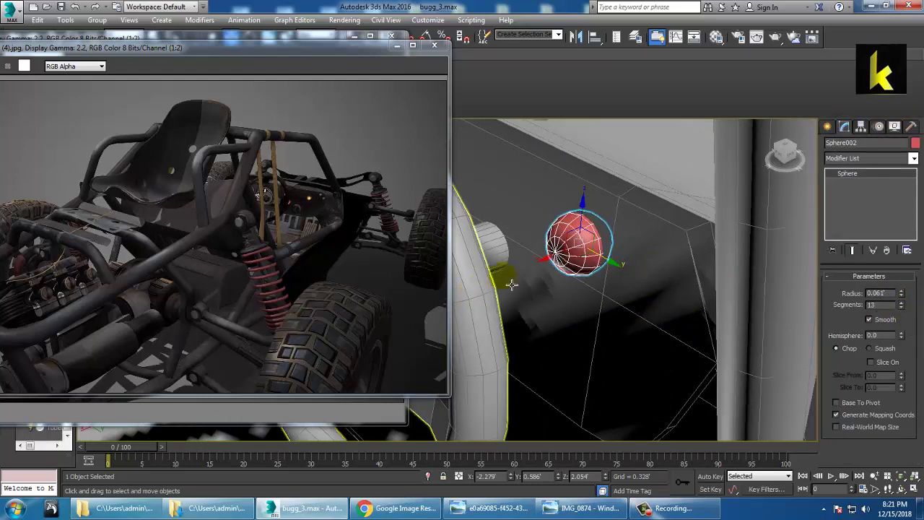
pyautogui.press('r')
pyautogui.moveTo(550, 268)
pyautogui.mouseDown()
pyautogui.moveTo(568, 253)
pyautogui.moveTo(561, 267)
pyautogui.mouseUp()
pyautogui.press('w')
pyautogui.moveTo(564, 268)
pyautogui.keyDown('alt'); pyautogui.mouseDown(button='middle')
pyautogui.moveTo(543, 259)
pyautogui.moveTo(549, 265)
pyautogui.mouseUp(button='middle'); pyautogui.keyUp('alt')
pyautogui.moveTo(547, 256); pyautogui.dragTo(501, 262)
pyautogui.scroll(4, 540, 242)
# Convert the sphere to an Editable Poly and start editing its polygons.
pyautogui.rightClick(545, 221)
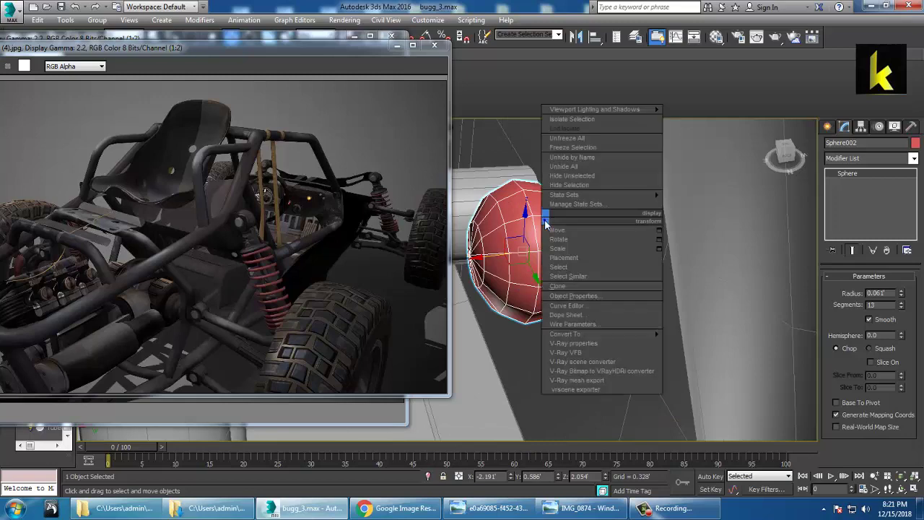
pyautogui.click(598, 334)
pyautogui.click(704, 343)
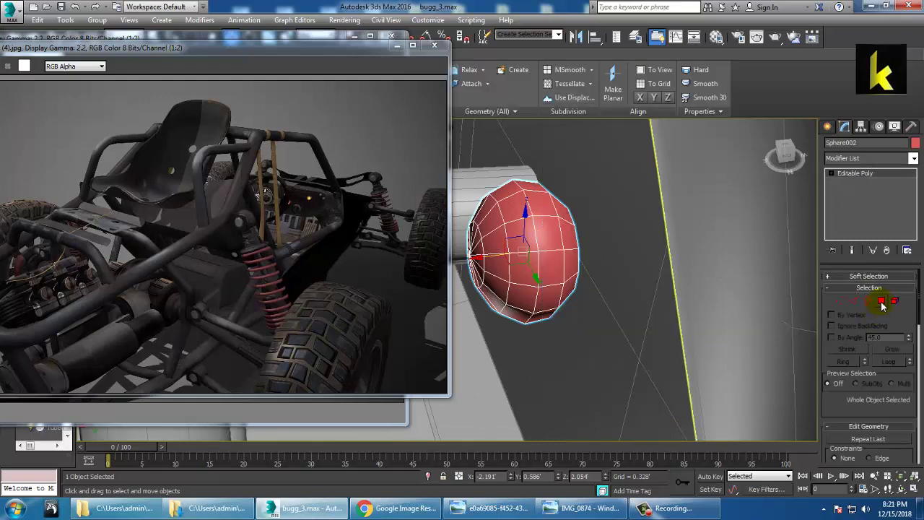
pyautogui.click(881, 301)
# Try deleting the polygons of the sphere's positive-X half in the wireframe view and undo the deletion.
pyautogui.hotkey('alt', 'w')
pyautogui.click(664, 243)
pyautogui.press('z')
pyautogui.hotkey('alt', 'w')
pyautogui.scroll(-5, 592, 218)
pyautogui.press('q')
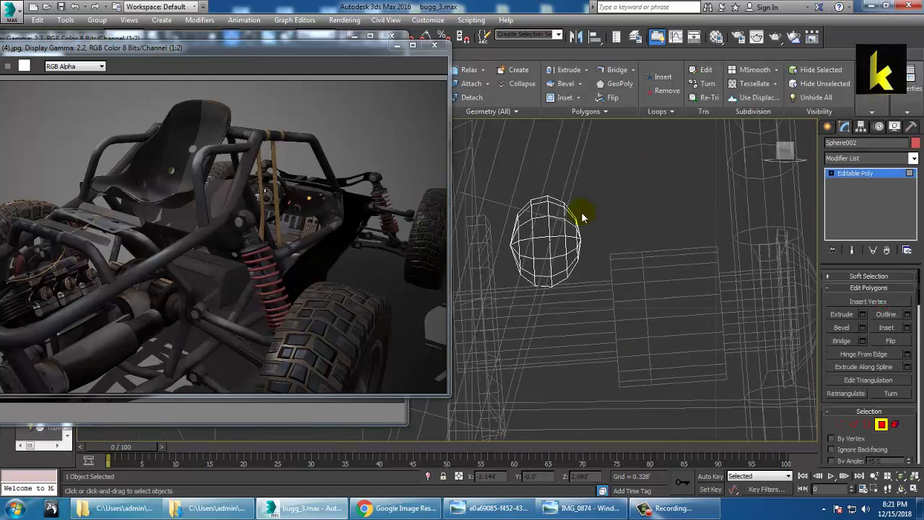
pyautogui.moveTo(559, 179); pyautogui.dragTo(658, 317)
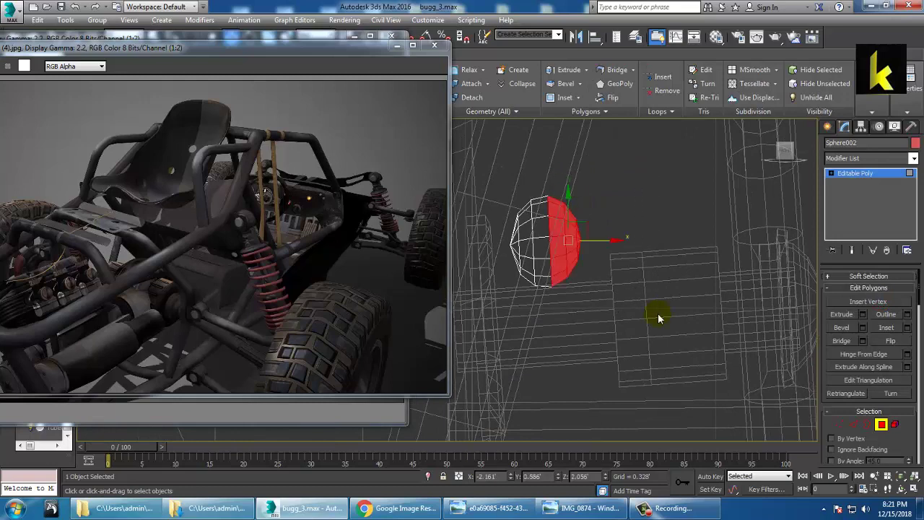
pyautogui.press('Delete')
pyautogui.hotkey('alt', 'w')
pyautogui.hotkey('alt', 'w')
pyautogui.keyDown('alt'); pyautogui.moveTo(645, 366); pyautogui.dragTo(647, 306, button='middle'); pyautogui.keyUp('alt')
pyautogui.hotkey('ctrl', 'z')
# Delete the polygons of the sphere's negative-X half, keeping the dome that faces the driver.
pyautogui.hotkey('alt', 'w')
pyautogui.moveTo(664, 243); pyautogui.dragTo(638, 239, button='middle')
pyautogui.hotkey('alt', 'w')
pyautogui.moveTo(535, 208); pyautogui.dragTo(622, 236, button='middle')
pyautogui.moveTo(512, 190); pyautogui.dragTo(554, 264)
pyautogui.moveTo(573, 322); pyautogui.dragTo(574, 324)
pyautogui.press('Delete')
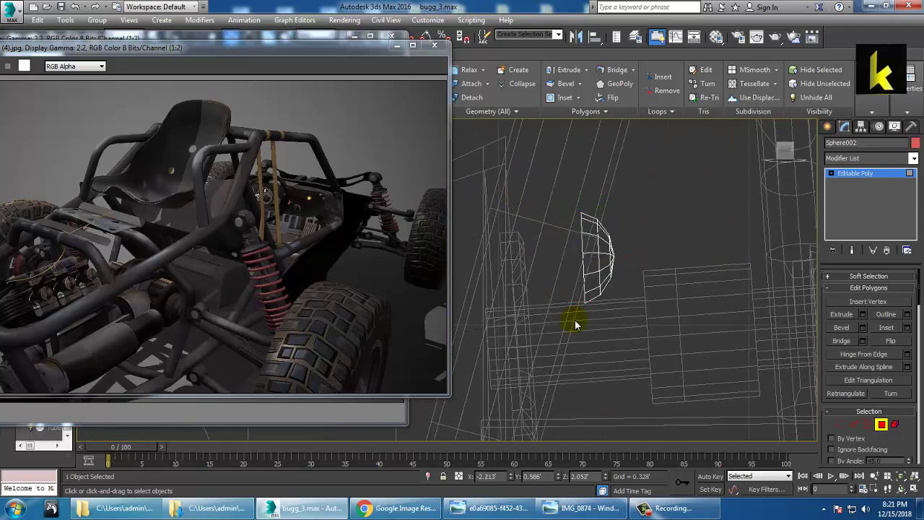
pyautogui.hotkey('alt', 'w')
pyautogui.middleClick(676, 325)
pyautogui.hotkey('alt', 'w')
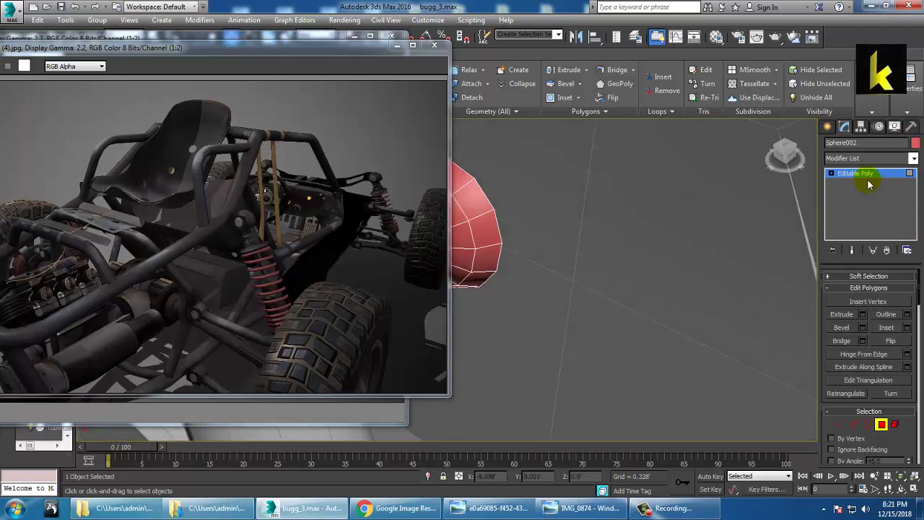
# Cap the open border on the back of the half-sphere and leave border editing.
pyautogui.click(867, 176)
pyautogui.press('w')
pyautogui.keyDown('alt'); pyautogui.moveTo(652, 312); pyautogui.dragTo(643, 325, button='middle'); pyautogui.keyUp('alt')
pyautogui.click(867, 300)
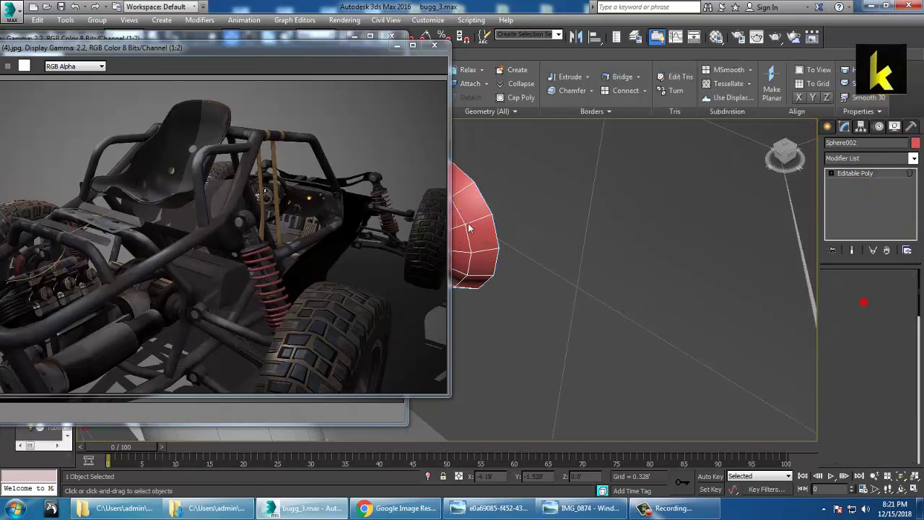
pyautogui.click(484, 206)
pyautogui.rightClick(485, 202)
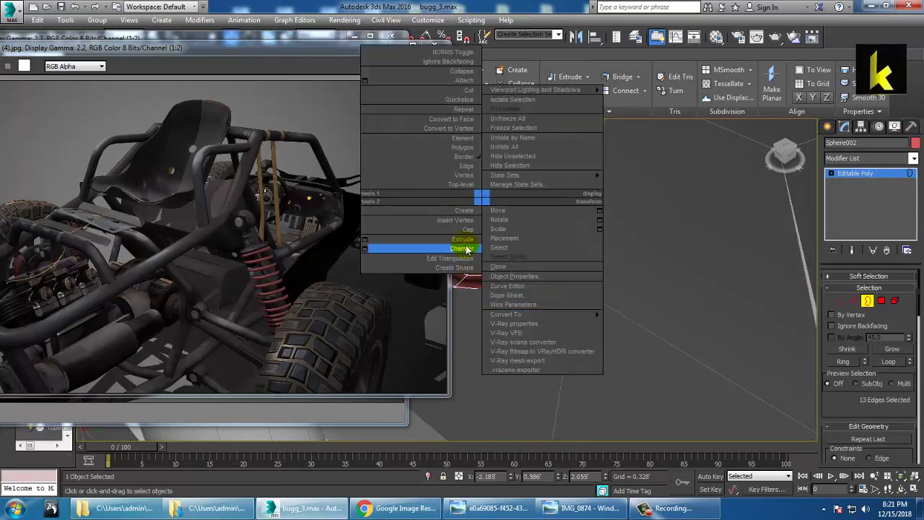
pyautogui.click(471, 230)
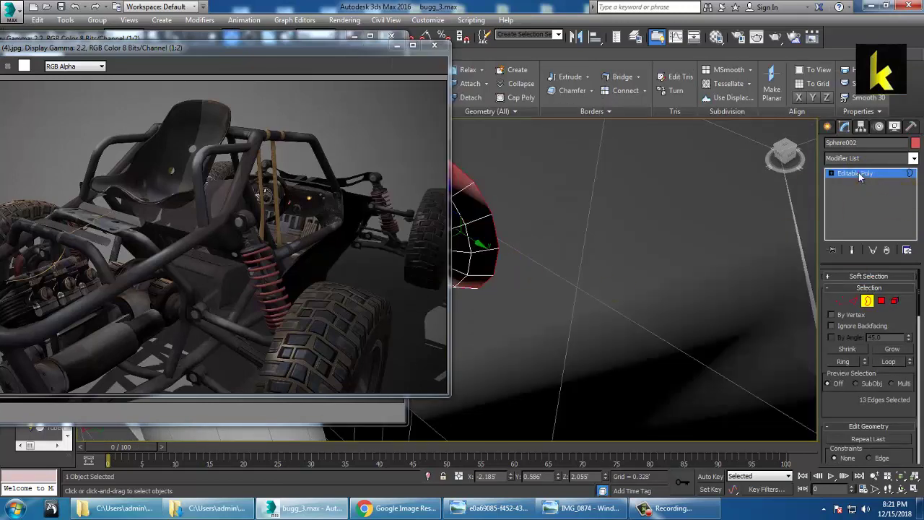
pyautogui.click(859, 175)
# Recolour the half-sphere grey to match the rest of the model.
pyautogui.scroll(-5, 609, 264)
pyautogui.click(915, 143)
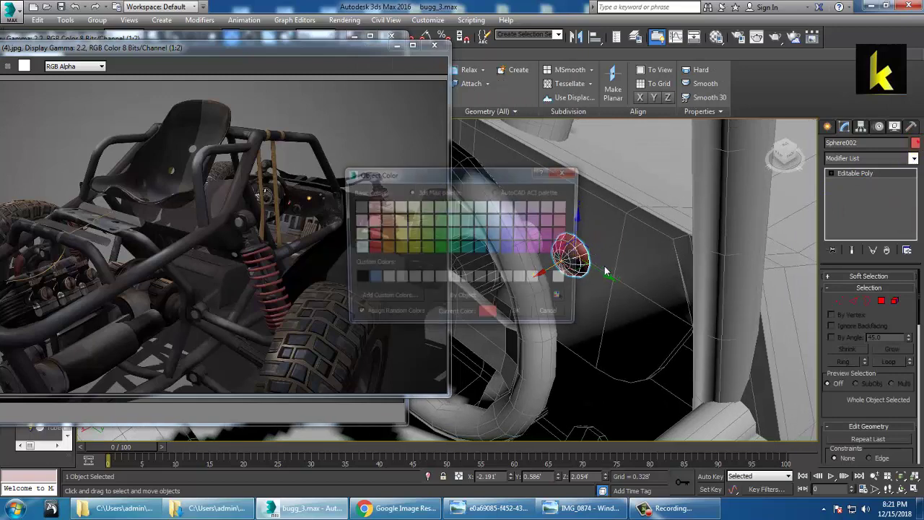
pyautogui.click(532, 319)
# Move the half-sphere back along X onto the dashboard and scale it down slightly as a knob.
pyautogui.moveTo(554, 282); pyautogui.dragTo(591, 268)
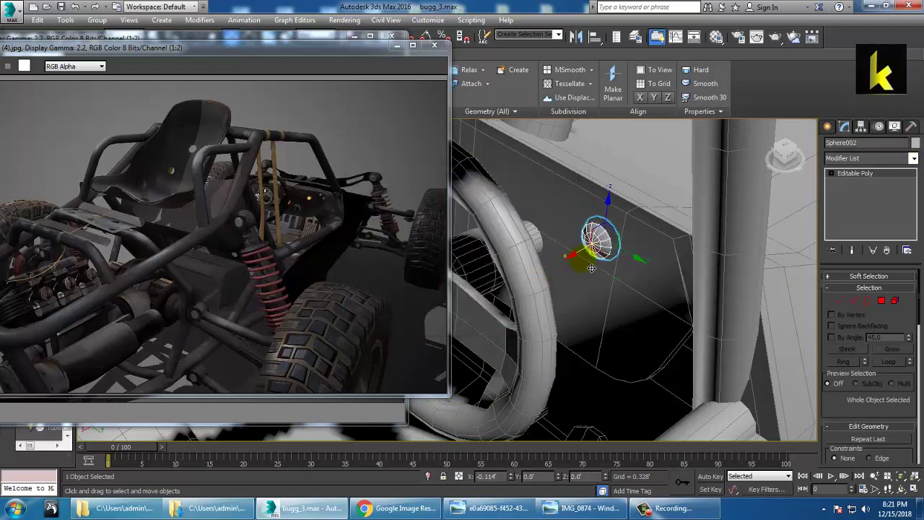
pyautogui.press('r')
pyautogui.scroll(-3, 611, 263)
pyautogui.moveTo(612, 263)
pyautogui.keyDown('alt'); pyautogui.mouseDown(button='middle')
pyautogui.moveTo(695, 250)
pyautogui.moveTo(623, 255)
pyautogui.mouseUp(button='middle'); pyautogui.keyUp('alt')
pyautogui.press('w')
pyautogui.scroll(2, 626, 251)
pyautogui.scroll(4, 621, 255)
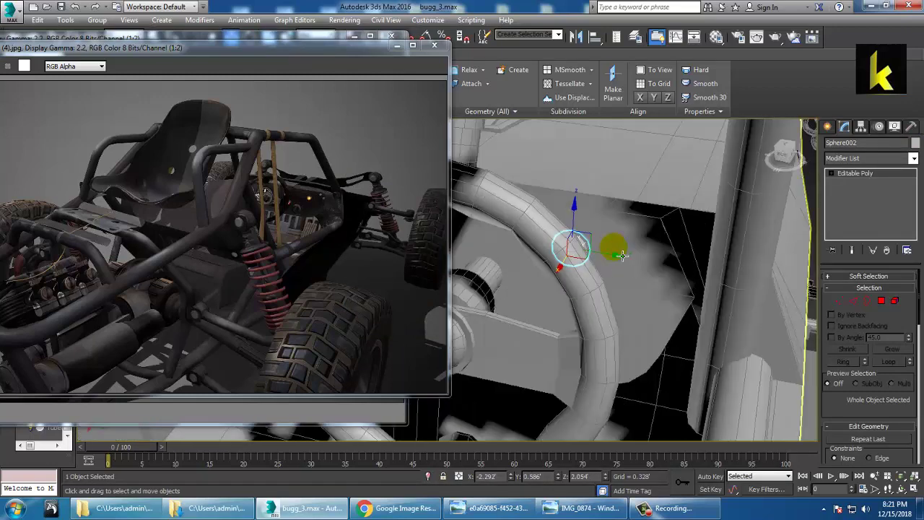
pyautogui.press('r')
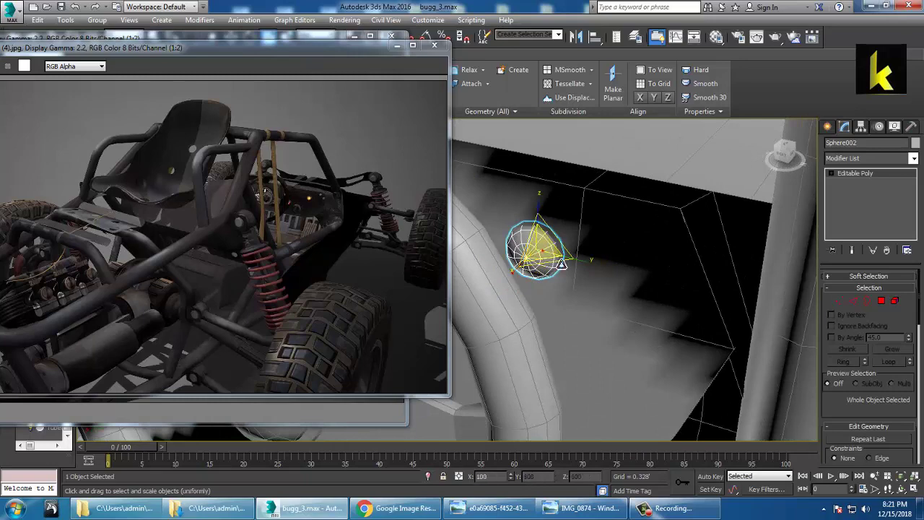
pyautogui.press('w')
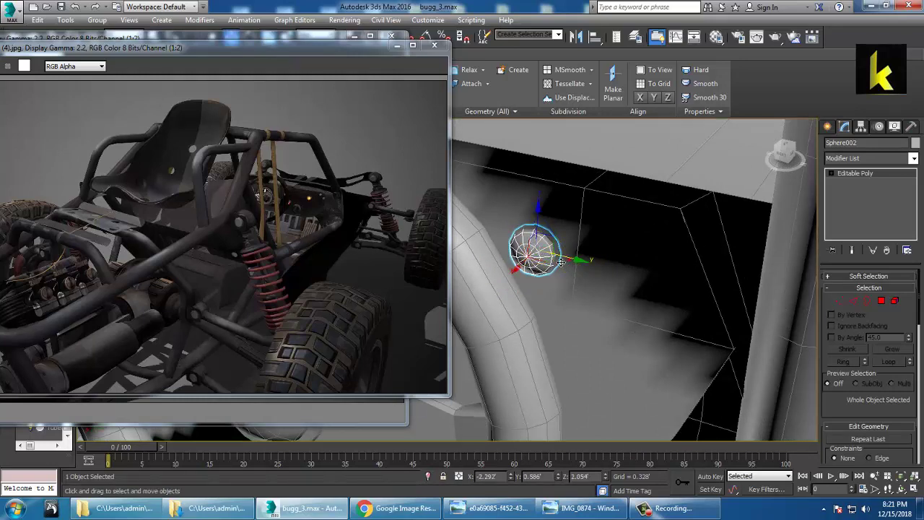
# Copy the dashboard knob about 0.1' along Y, deselect everything and save the scene.
pyautogui.keyDown('shift'); pyautogui.moveTo(565, 264); pyautogui.dragTo(632, 283); pyautogui.keyUp('shift')
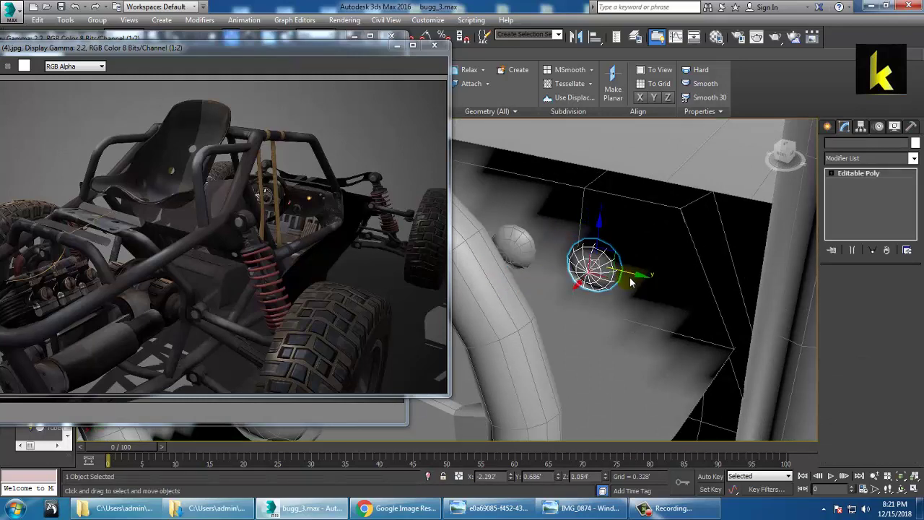
pyautogui.click(441, 304)
pyautogui.scroll(-5, 571, 292)
pyautogui.keyDown('alt'); pyautogui.moveTo(544, 311); pyautogui.dragTo(621, 284, button='middle'); pyautogui.keyUp('alt')
pyautogui.scroll(4, 623, 304)
pyautogui.click(682, 228)
pyautogui.hotkey('ctrl', 's')
# Compare the buggy's cockpit, frame and rear suspension with both reference images.
pyautogui.click(283, 401)
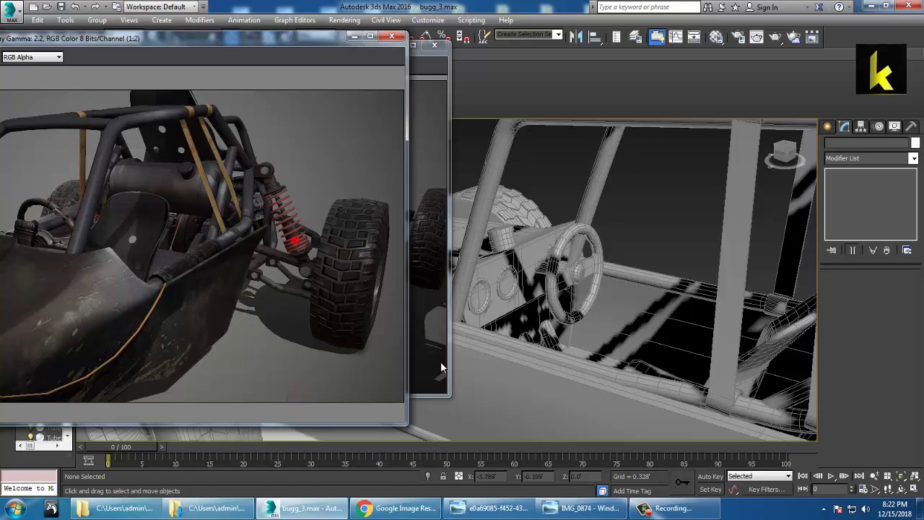
pyautogui.click(426, 319)
pyautogui.keyDown('alt'); pyautogui.moveTo(597, 336); pyautogui.dragTo(628, 332, button='middle'); pyautogui.keyUp('alt')
pyautogui.moveTo(628, 332); pyautogui.dragTo(596, 346, button='middle')
pyautogui.scroll(3, 608, 363)
pyautogui.scroll(-5, 615, 355)
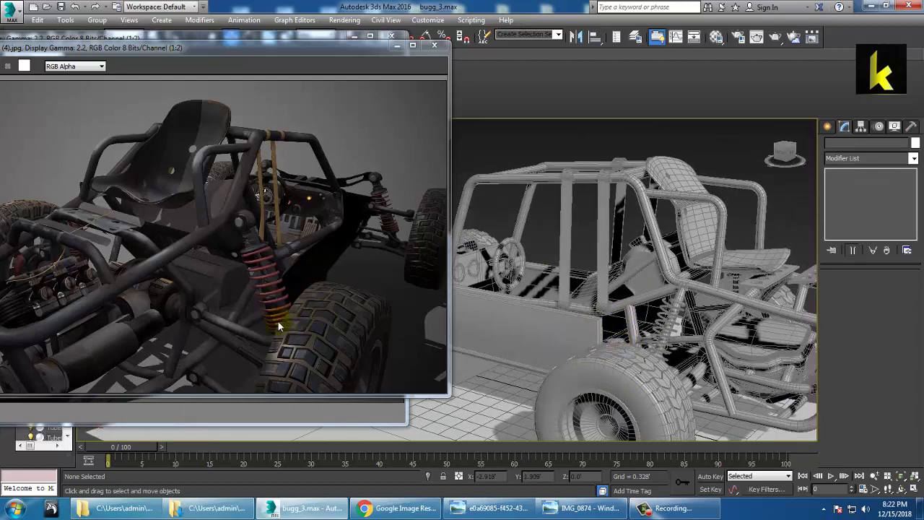
pyautogui.moveTo(133, 53); pyautogui.dragTo(168, 34)
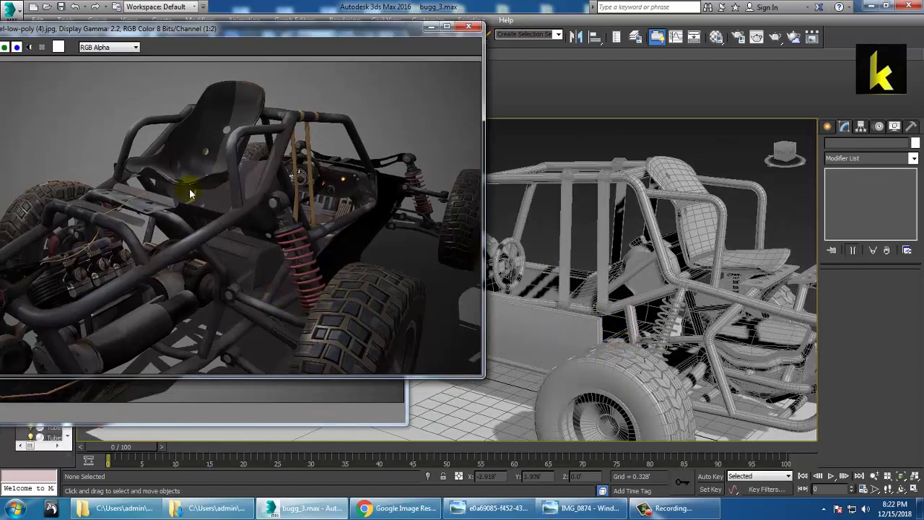
# Select the vertices at the exhaust muffler's outer end and scale them up to about 107%.
pyautogui.keyDown('alt'); pyautogui.moveTo(642, 289); pyautogui.dragTo(616, 317, button='middle'); pyautogui.keyUp('alt')
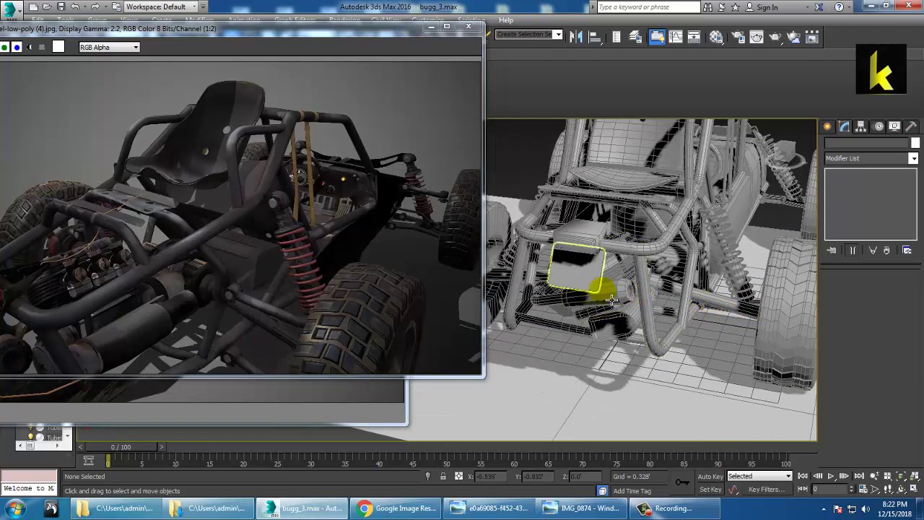
pyautogui.click(619, 296)
pyautogui.press('1')
pyautogui.scroll(4, 691, 277)
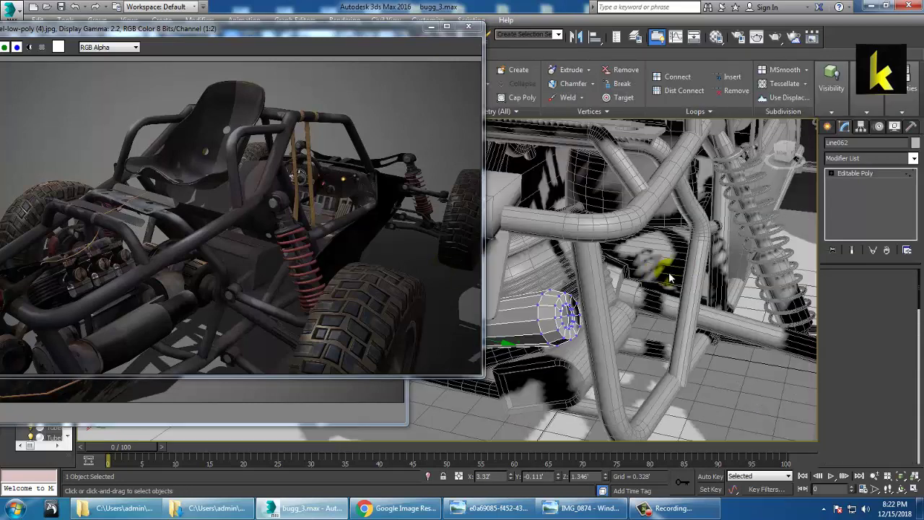
pyautogui.moveTo(582, 280)
pyautogui.keyDown('alt'); pyautogui.mouseDown(button='middle')
pyautogui.moveTo(698, 273)
pyautogui.moveTo(599, 286)
pyautogui.mouseUp(button='middle'); pyautogui.keyUp('alt')
pyautogui.moveTo(599, 286); pyautogui.dragTo(706, 273, button='middle')
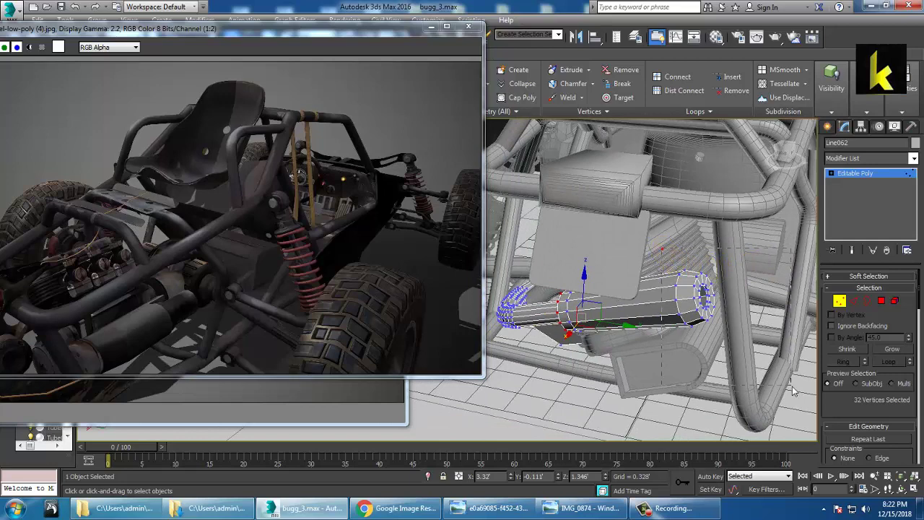
pyautogui.press('r')
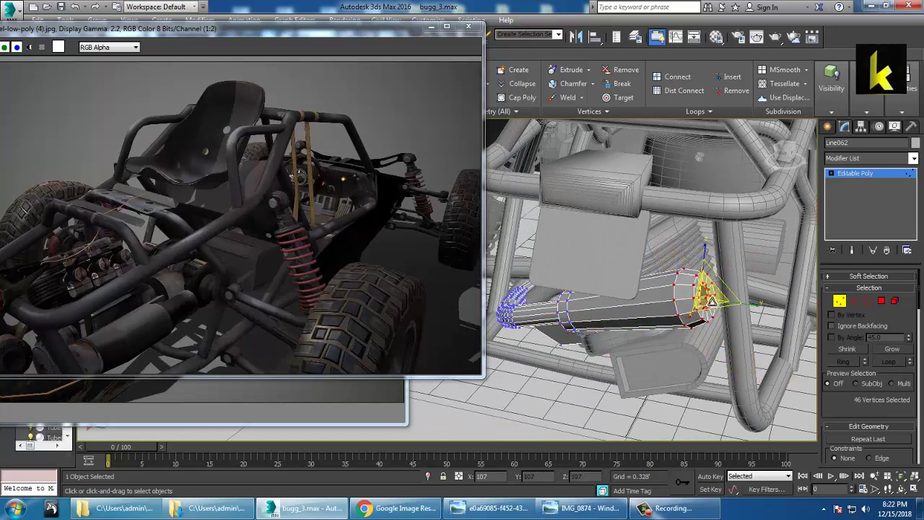
# Scale the muffler's inner vertex ring to about 112% and its outer end to about 91%, and leave vertex editing.
pyautogui.keyDown('alt'); pyautogui.moveTo(699, 289); pyautogui.dragTo(650, 263, button='middle'); pyautogui.keyUp('alt')
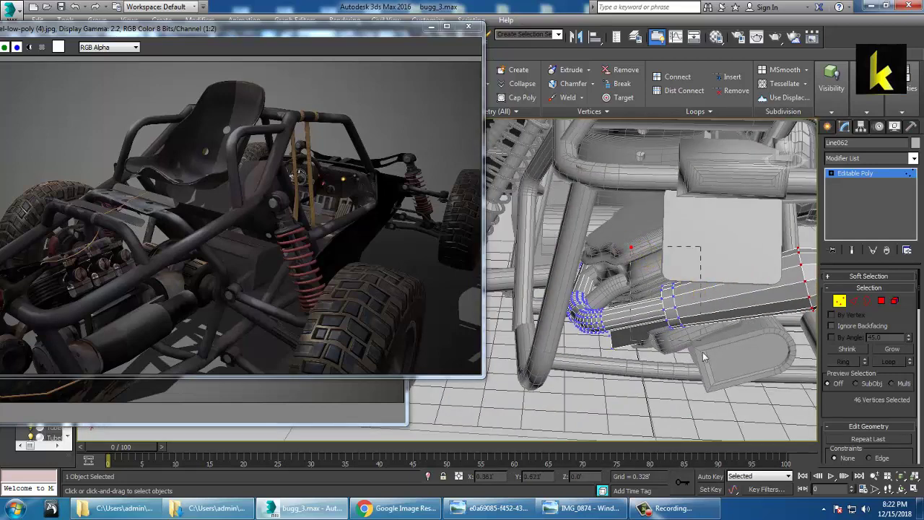
pyautogui.moveTo(702, 338); pyautogui.dragTo(703, 342)
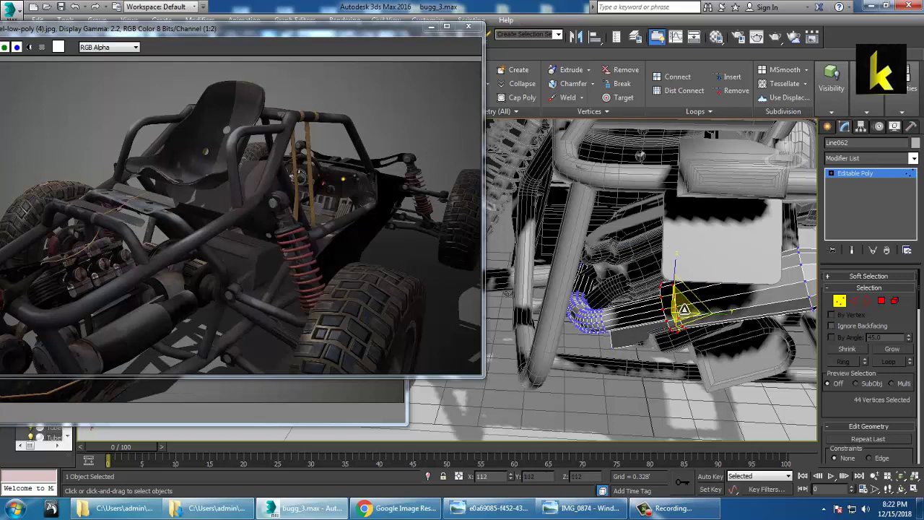
pyautogui.keyDown('alt'); pyautogui.moveTo(733, 286); pyautogui.dragTo(654, 280, button='middle'); pyautogui.keyUp('alt')
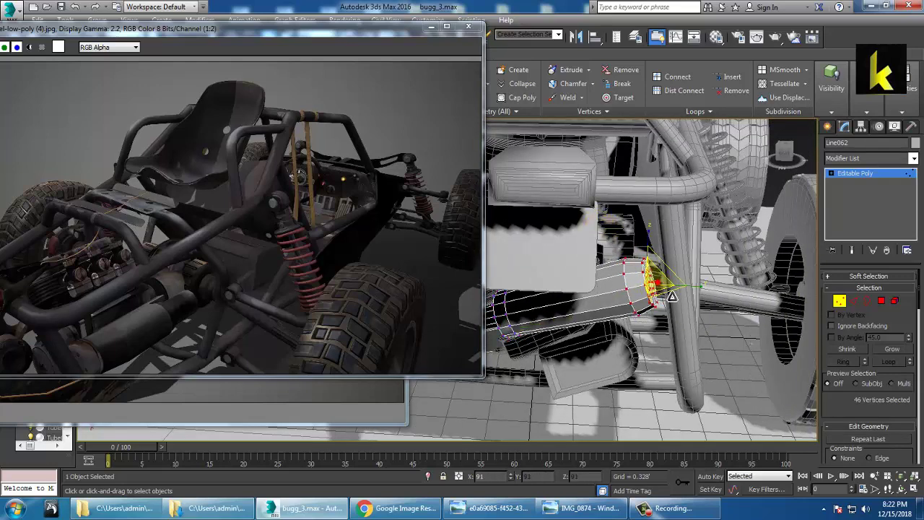
pyautogui.scroll(-4, 667, 304)
pyautogui.keyDown('alt'); pyautogui.moveTo(665, 303); pyautogui.dragTo(506, 317, button='middle'); pyautogui.keyUp('alt')
pyautogui.scroll(-2, 757, 307)
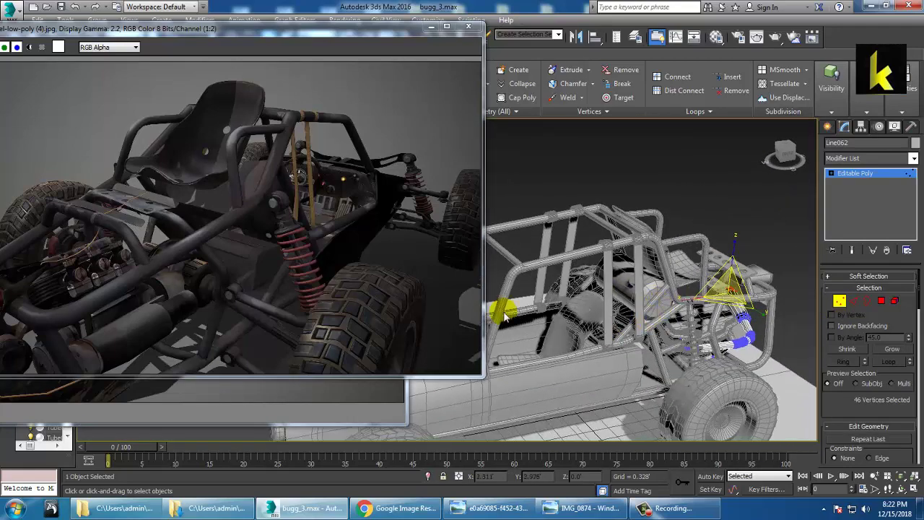
pyautogui.keyDown('alt'); pyautogui.moveTo(720, 255); pyautogui.dragTo(753, 318, button='middle'); pyautogui.keyUp('alt')
pyautogui.click(865, 177)
pyautogui.moveTo(620, 432); pyautogui.dragTo(666, 292, button='middle')
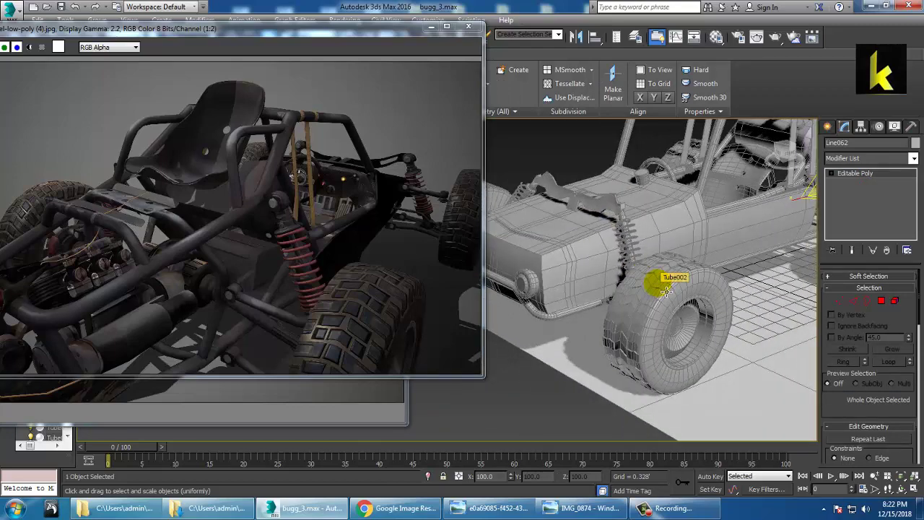